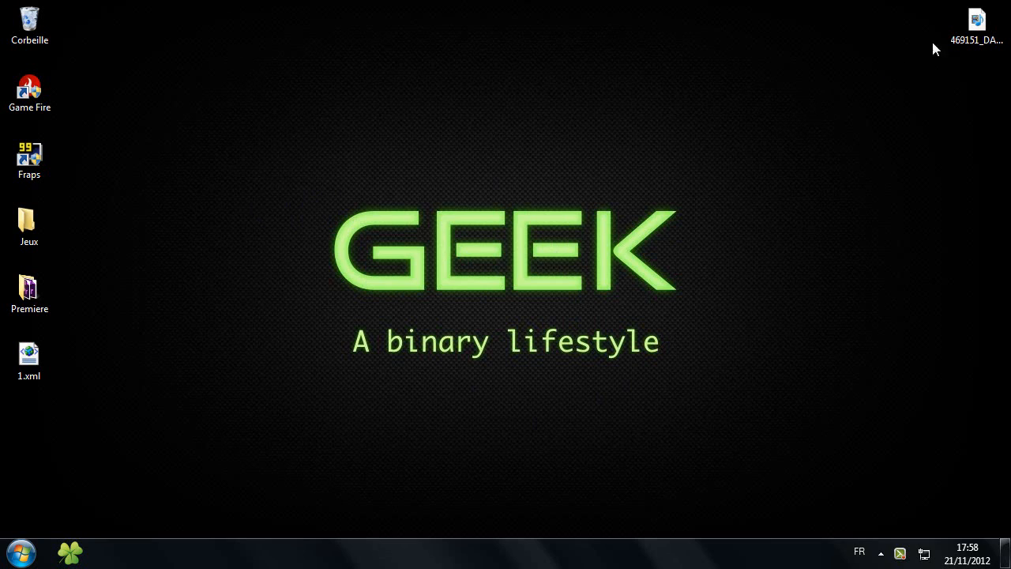
Move the 469151_DANCE.mp3 file to the upper middle of the desktop.
left_click_drag(969, 32, 583, 141)
left_click_drag(502, 131, 506, 140)
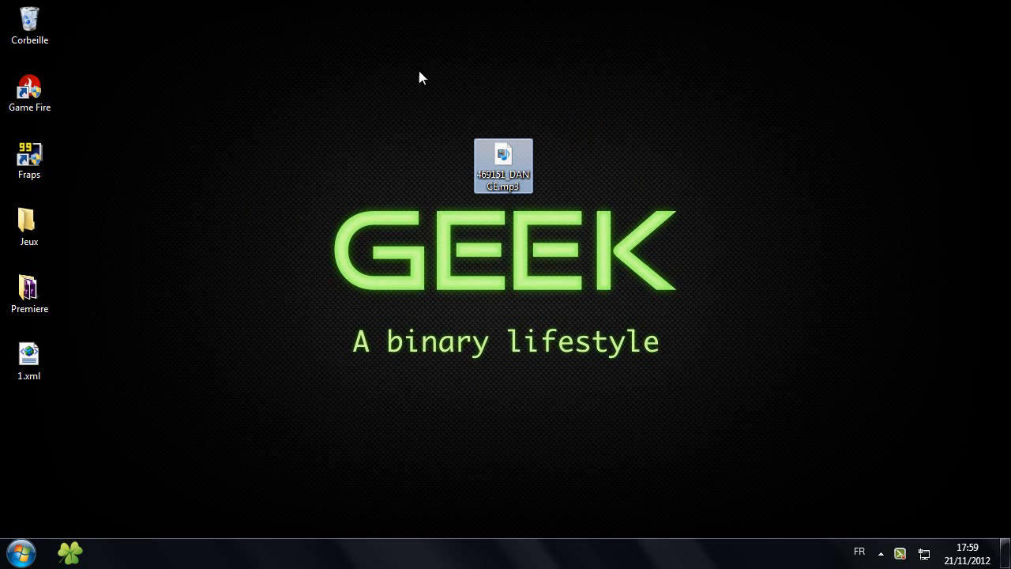
left_click(573, 127)
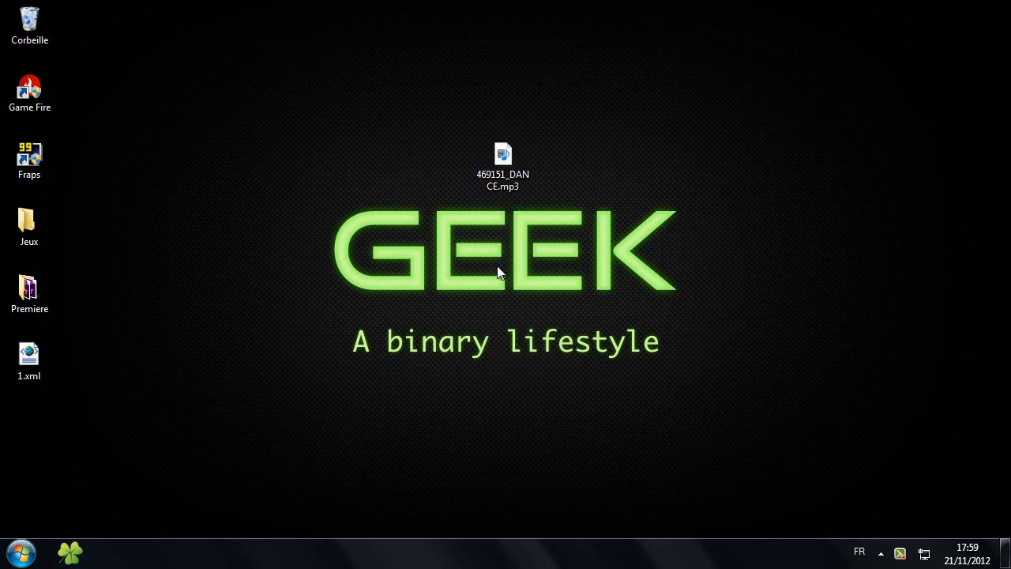
left_click_drag(427, 95, 607, 273)
left_click_drag(619, 291, 412, 41)
left_click(433, 101)
Play 469151_DANCE.mp3 briefly in VLC, and put its icon back in the desktop's upper-right corner.
double_click(521, 172)
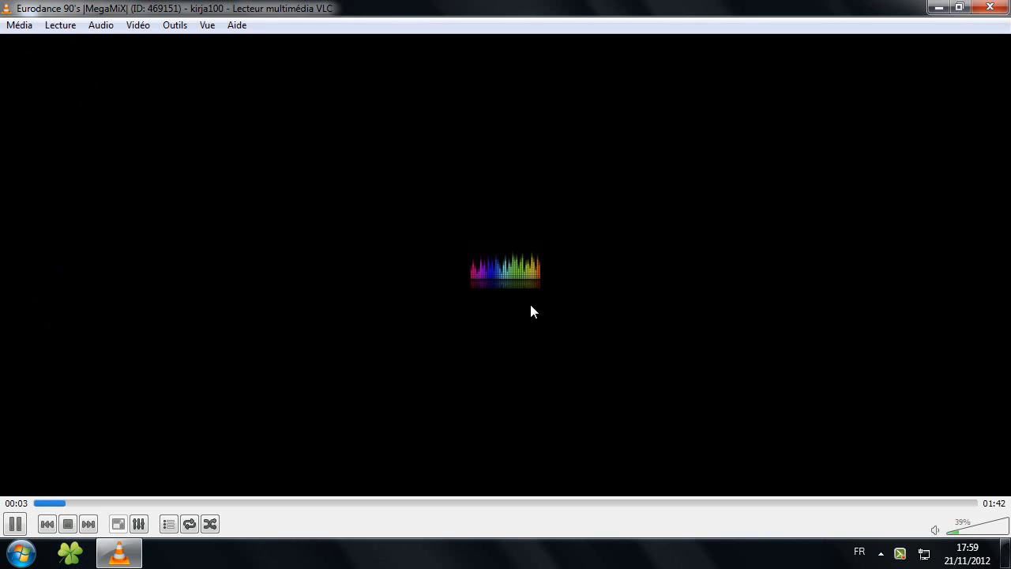
left_click(990, 7)
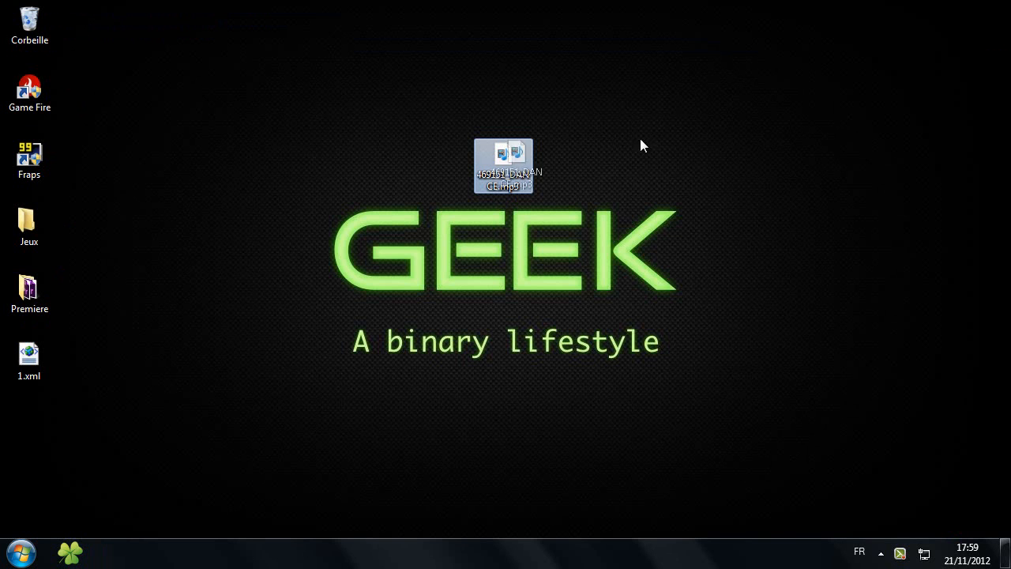
left_click_drag(640, 144, 976, 40)
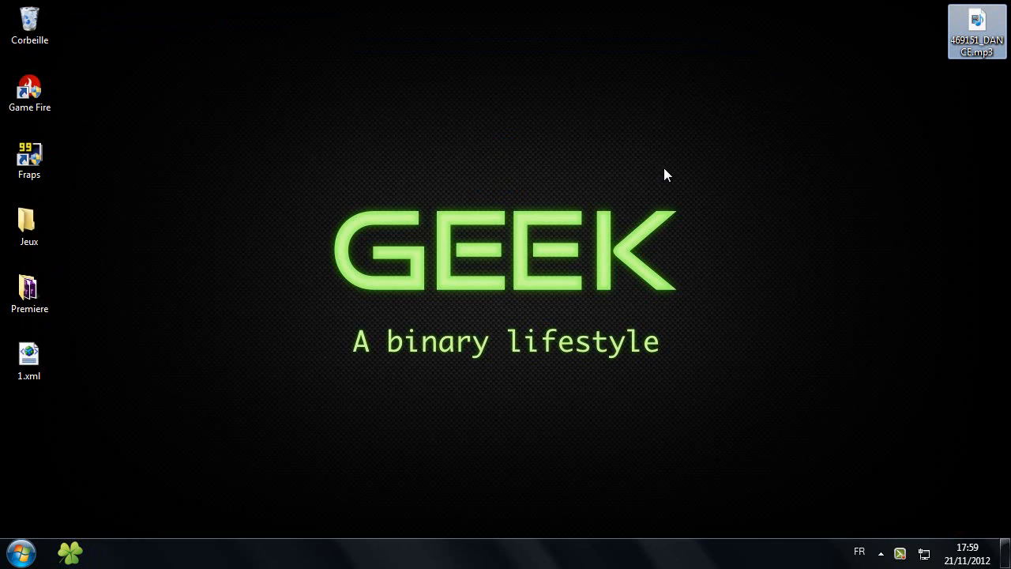
left_click(24, 553)
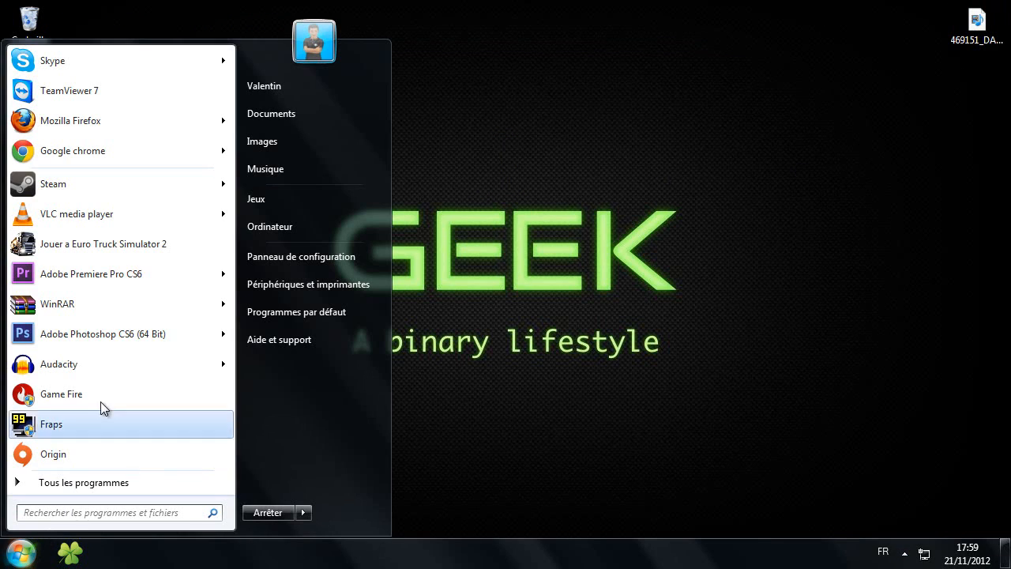
mouse_move(86, 275)
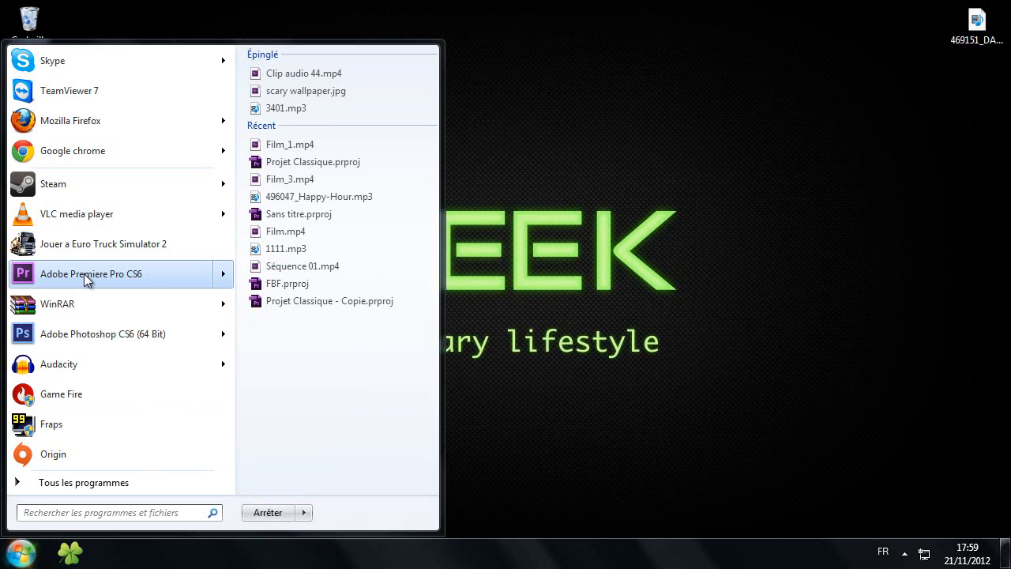
left_click(531, 209)
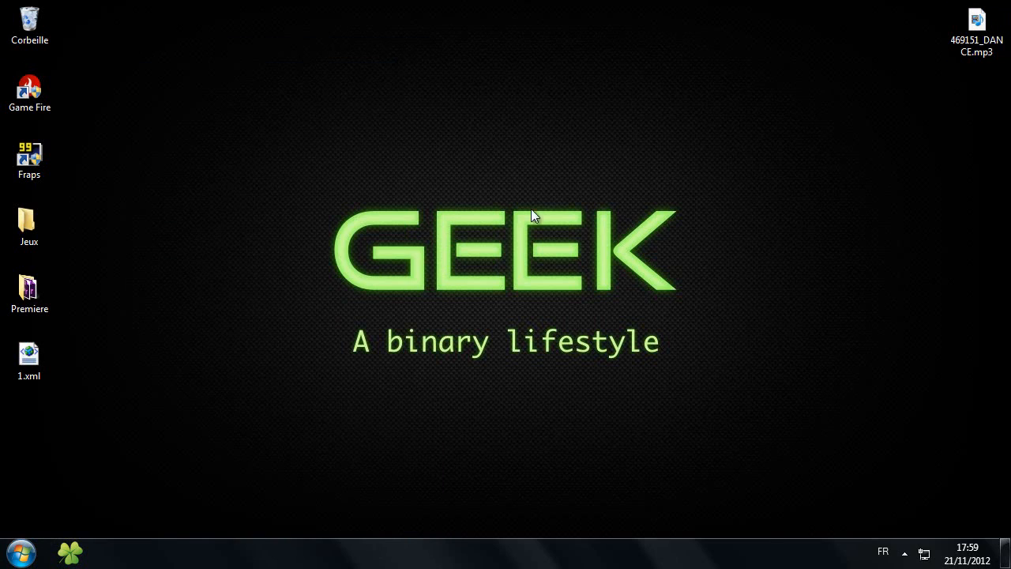
Search the installed programs for "photos" and launch Adobe Photoshop CS6 (64 Bit).
left_click(21, 553)
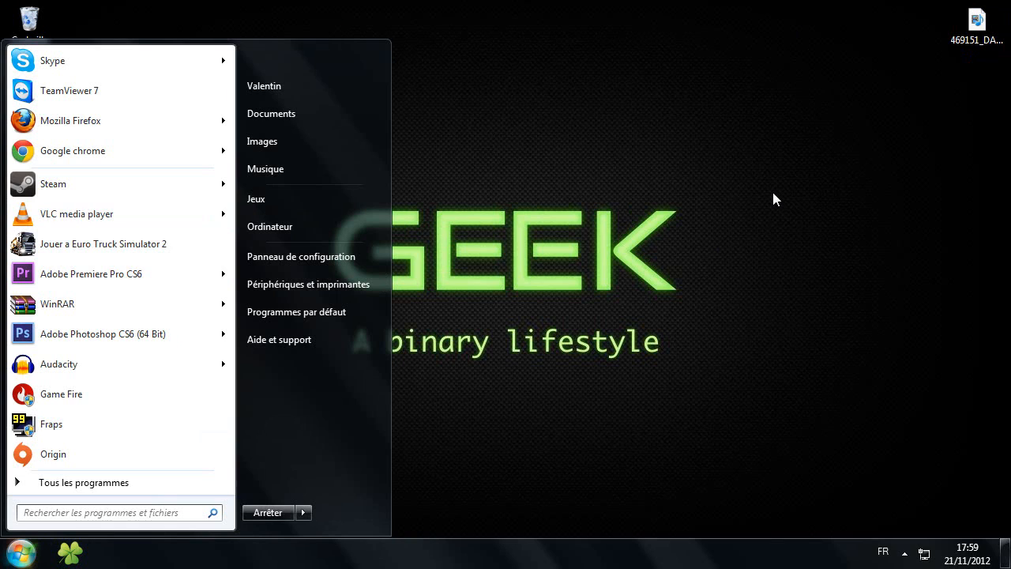
type("photos")
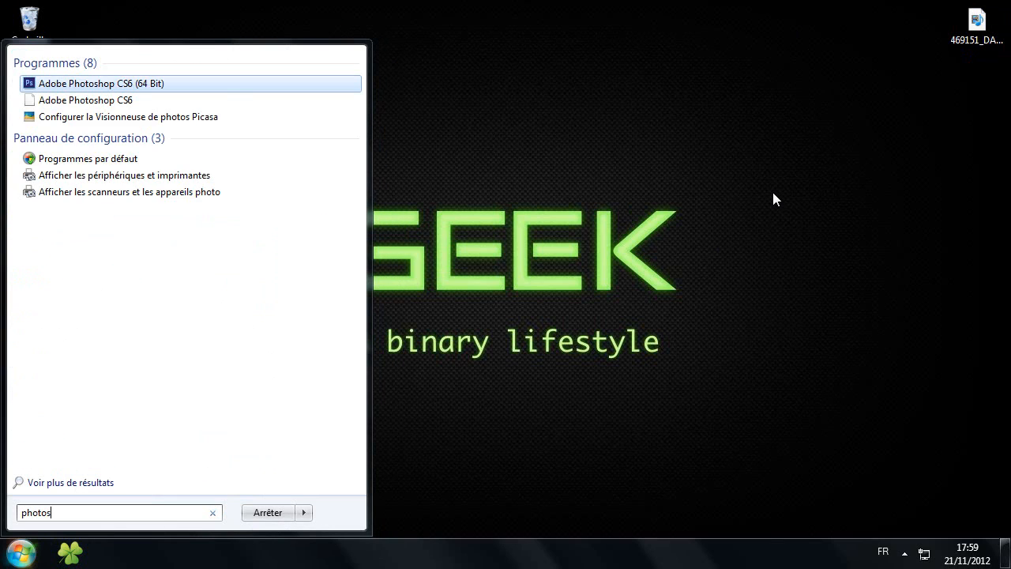
key("Return")
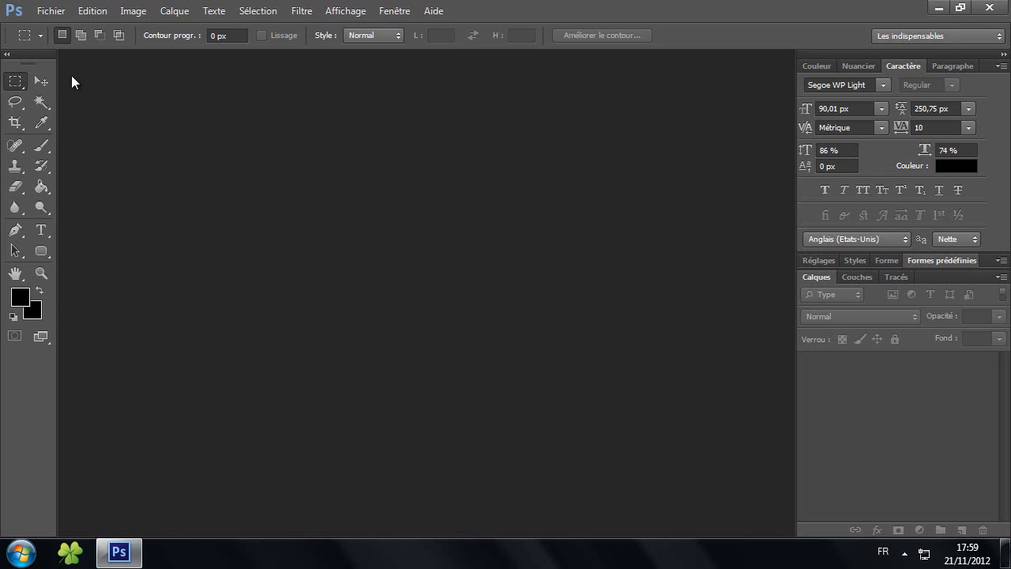
Create a new transparent document 1280 pixels wide and 720 pixels high.
left_click(63, 13)
left_click(55, 27)
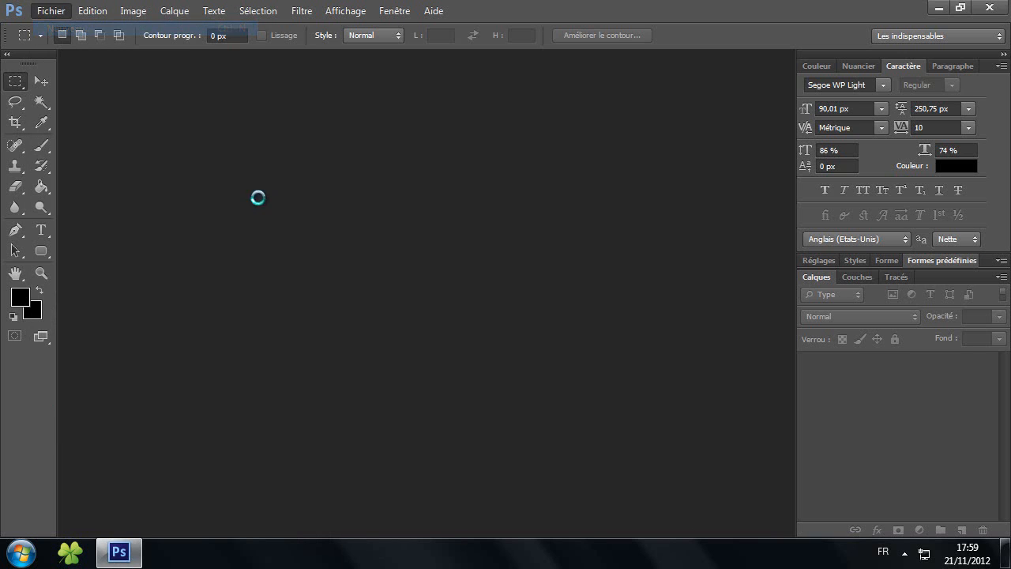
double_click(318, 209)
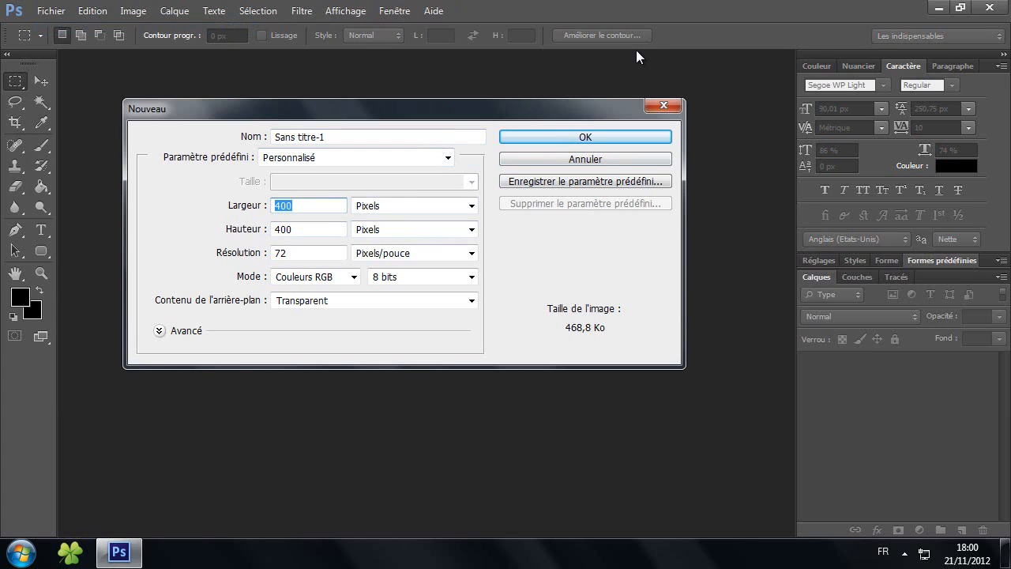
type("1280")
key("Tab")
type("720")
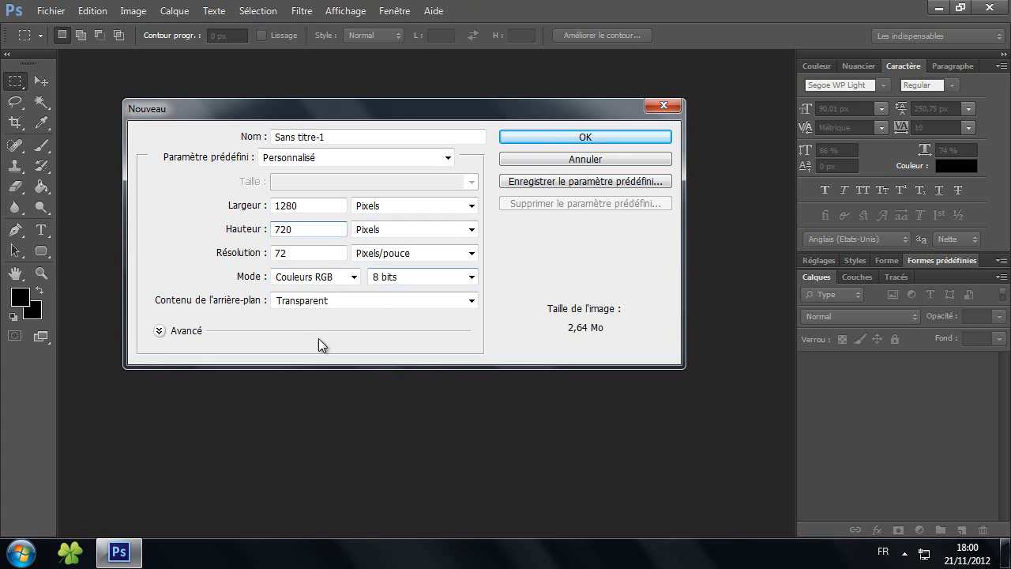
left_click(582, 141)
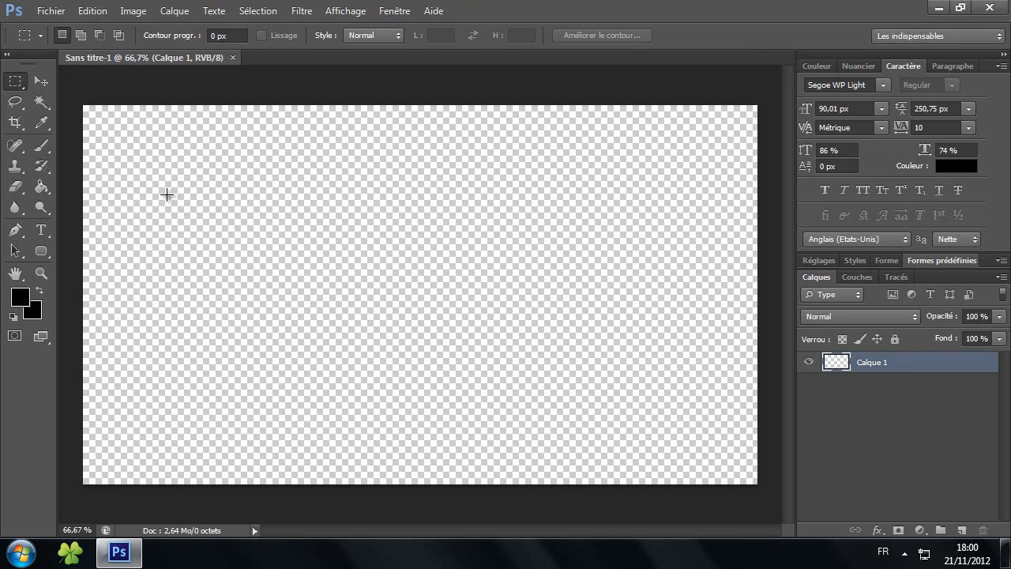
left_click_drag(624, 204, 375, 326)
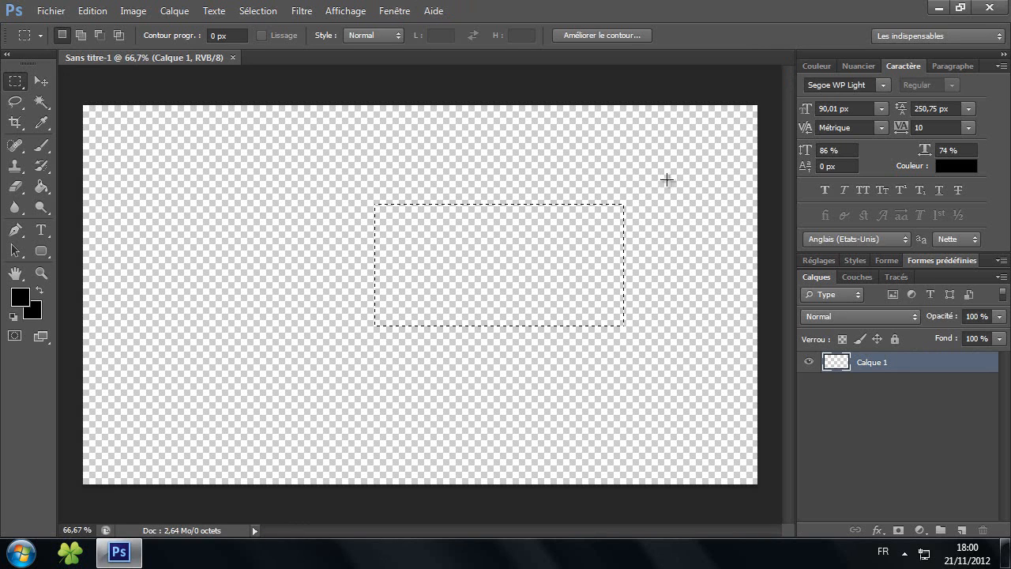
left_click_drag(550, 245, 531, 275)
right_click(530, 275)
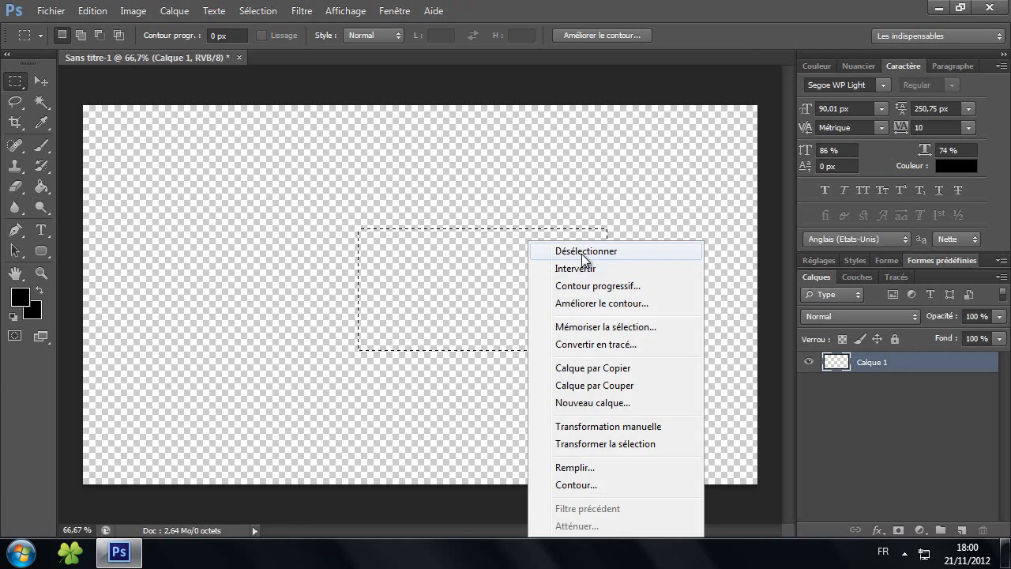
left_click(583, 253)
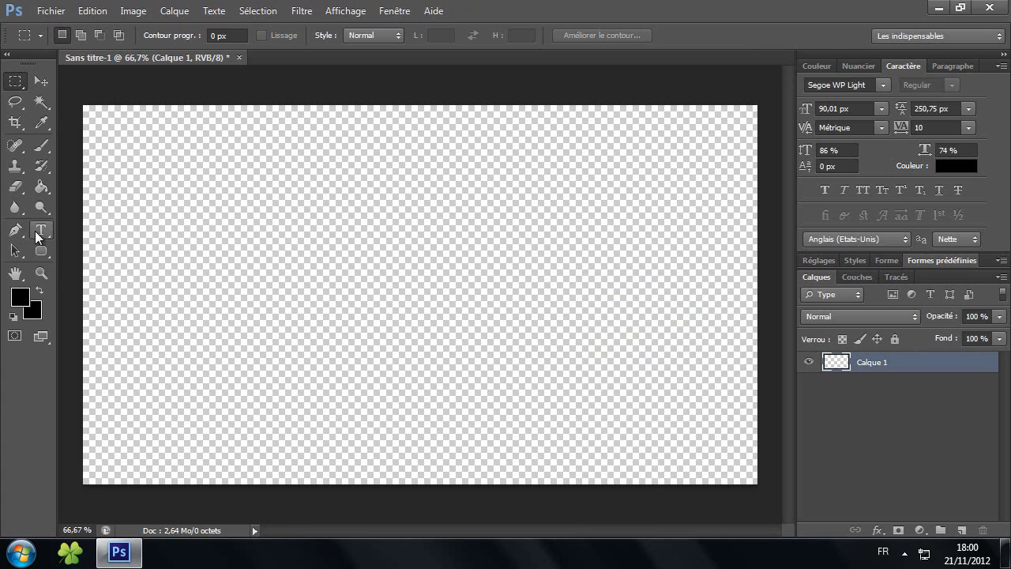
Choose the Gradient tool and set the gradient's starting colour stop to green 2eaf24.
left_click(33, 188)
left_click(77, 187)
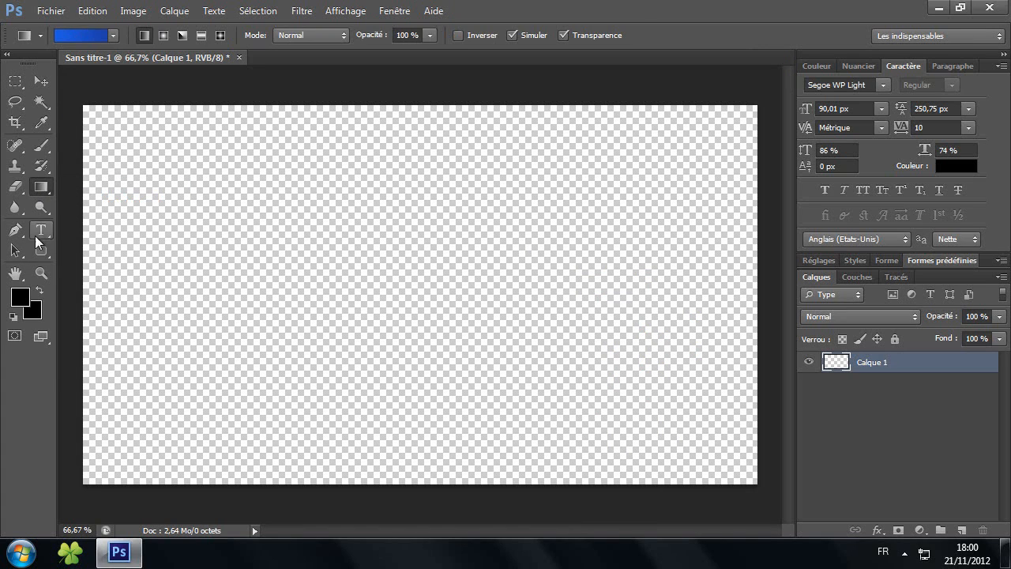
left_click(86, 39)
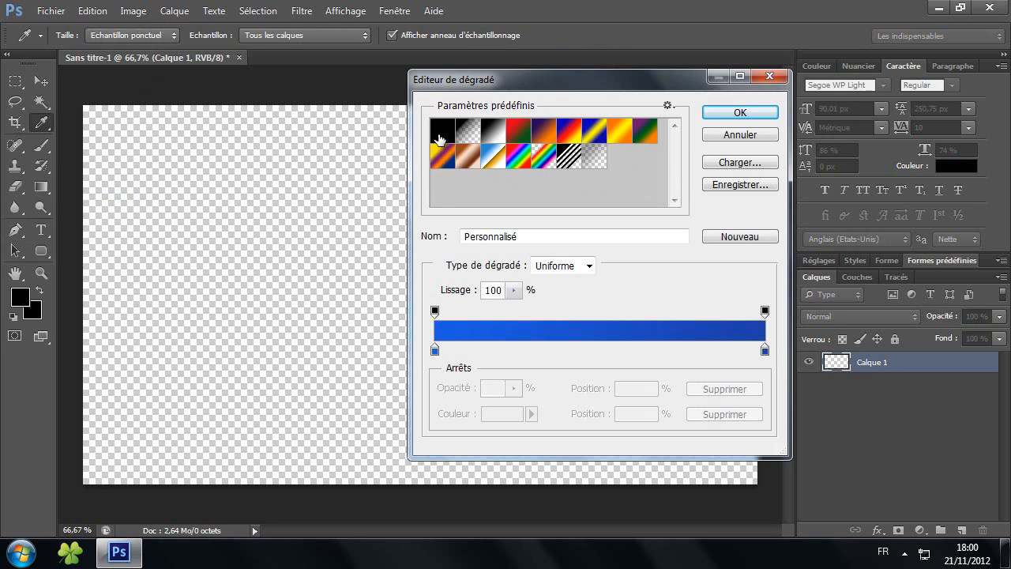
left_click(435, 349)
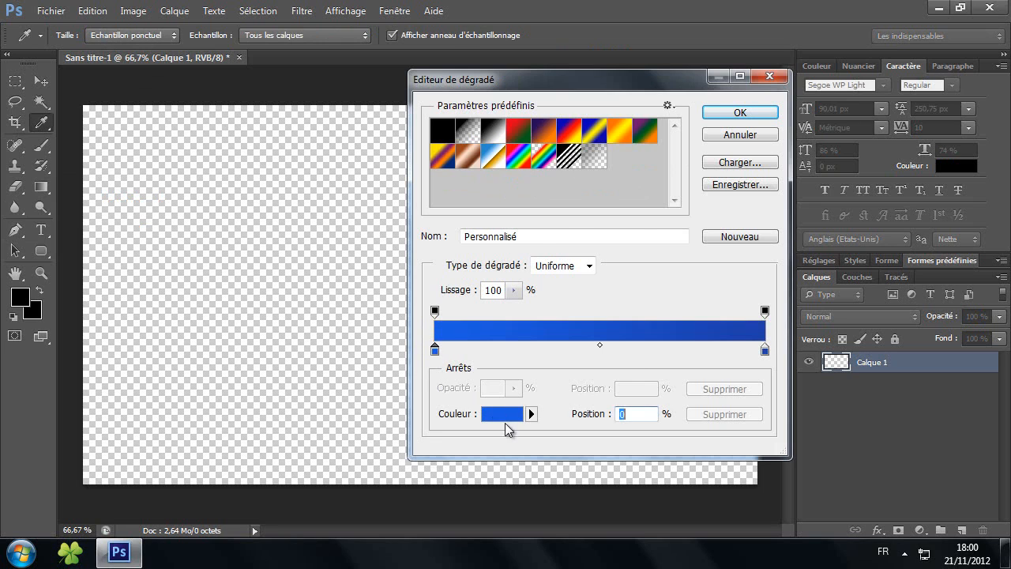
left_click(503, 414)
left_click_drag(403, 264, 399, 278)
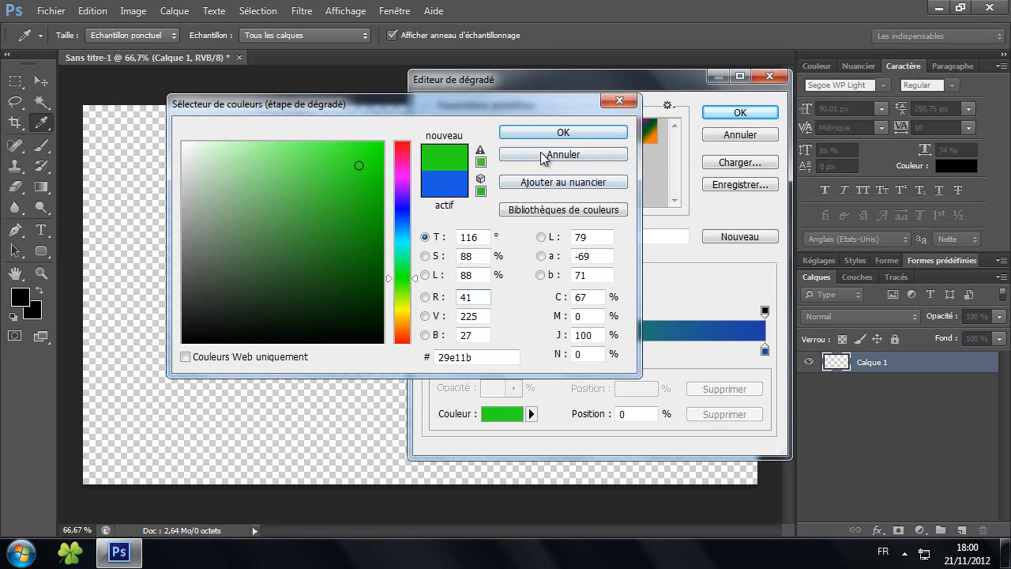
mouse_move(353, 224)
left_mouse_down()
mouse_move(350, 200)
mouse_move(342, 204)
left_mouse_up()
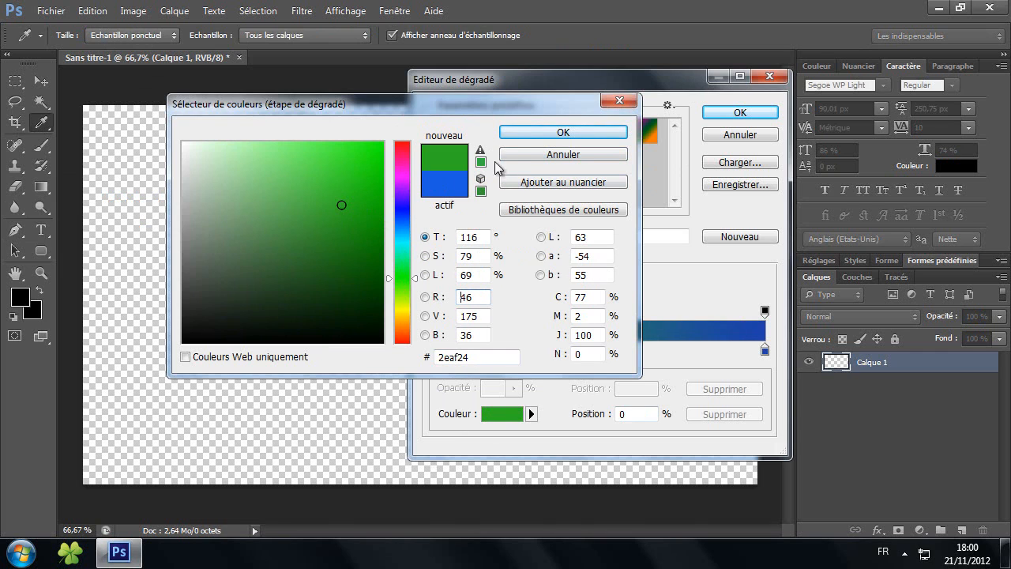
left_click(517, 133)
Set the gradient's end stop to dark green and fill Calque 1 with the gradient from top to bottom.
left_click(764, 351)
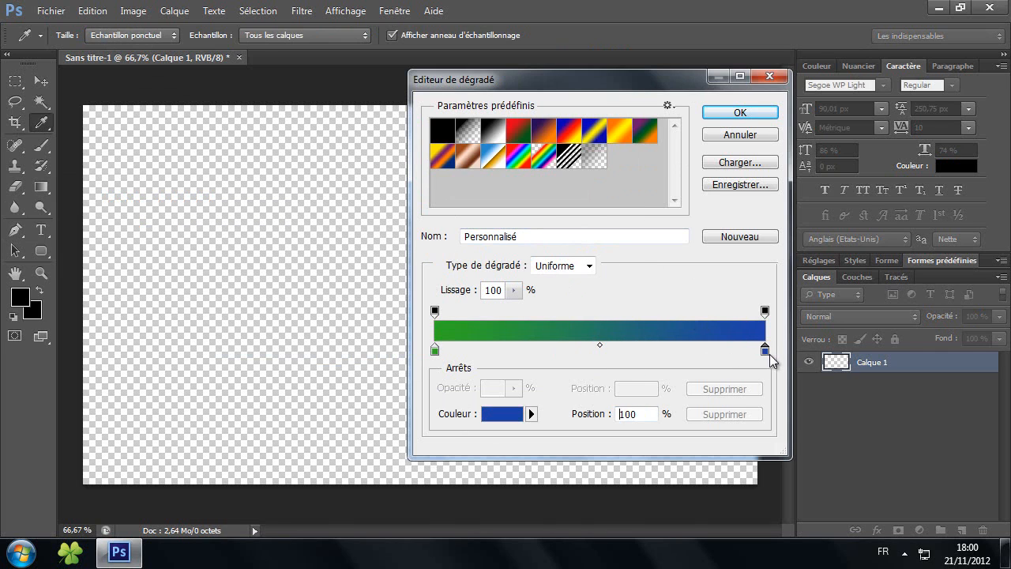
left_click(518, 414)
mouse_move(408, 279)
left_mouse_down()
mouse_move(332, 260)
mouse_move(351, 252)
left_mouse_up()
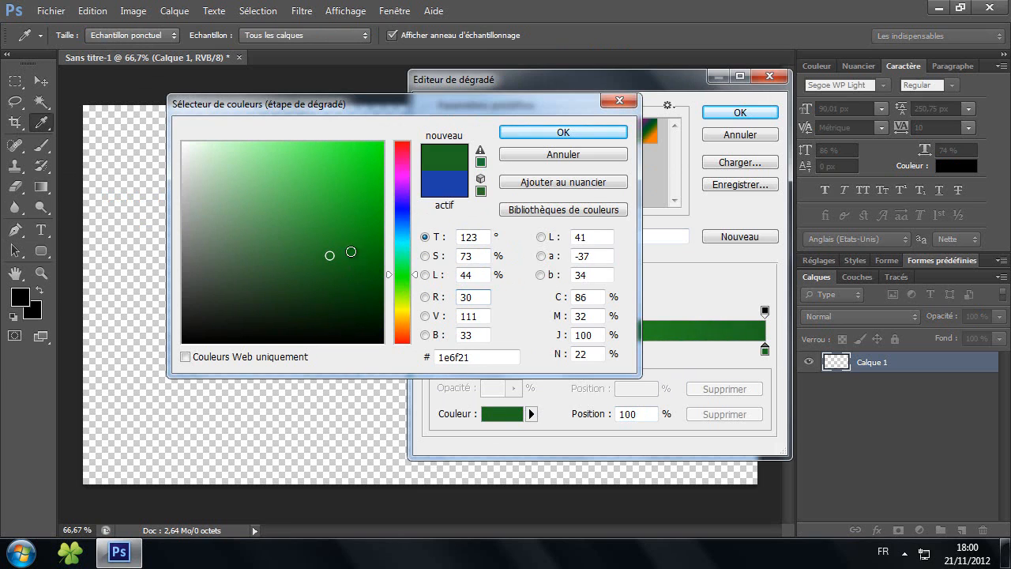
left_click(599, 133)
left_click(738, 113)
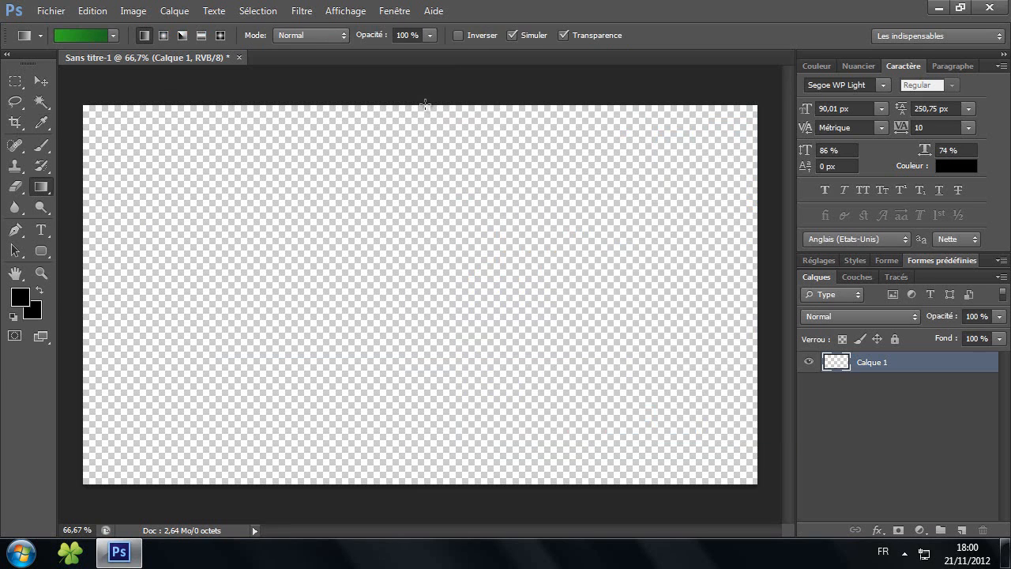
left_click_drag(425, 105, 406, 485)
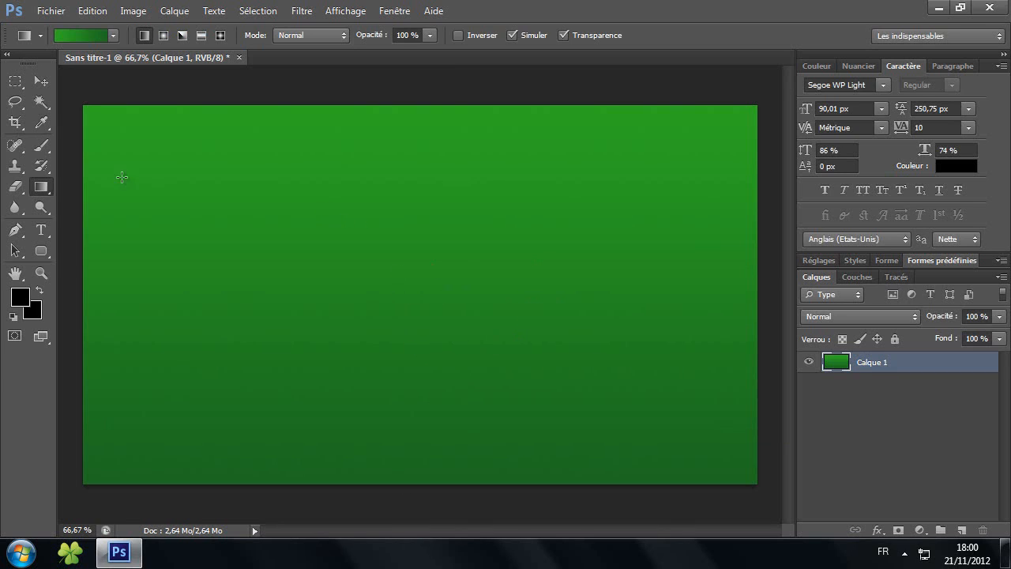
Choose the horizontal Type tool and set its font to Stencil Std.
left_click(41, 232)
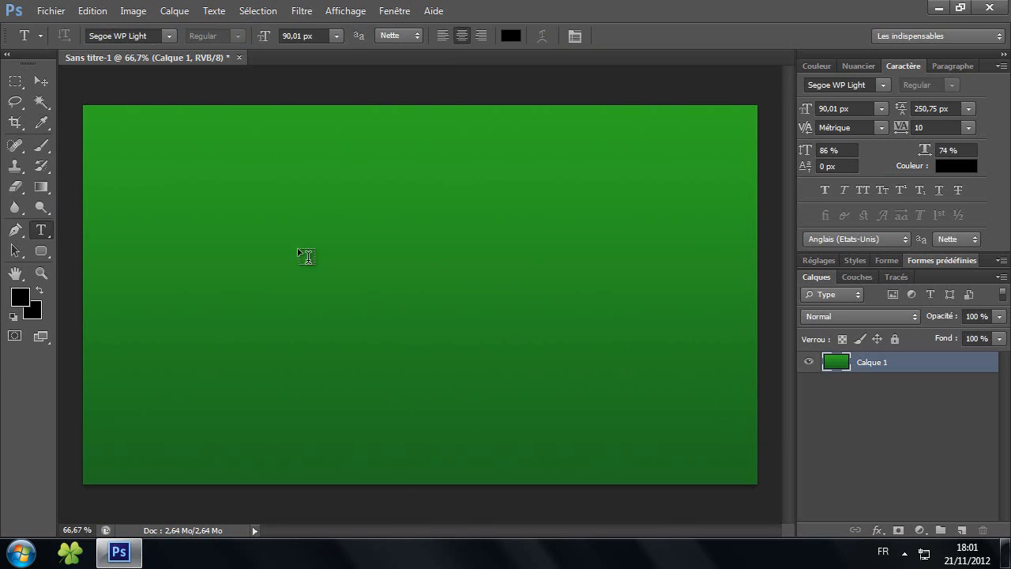
left_click(170, 37)
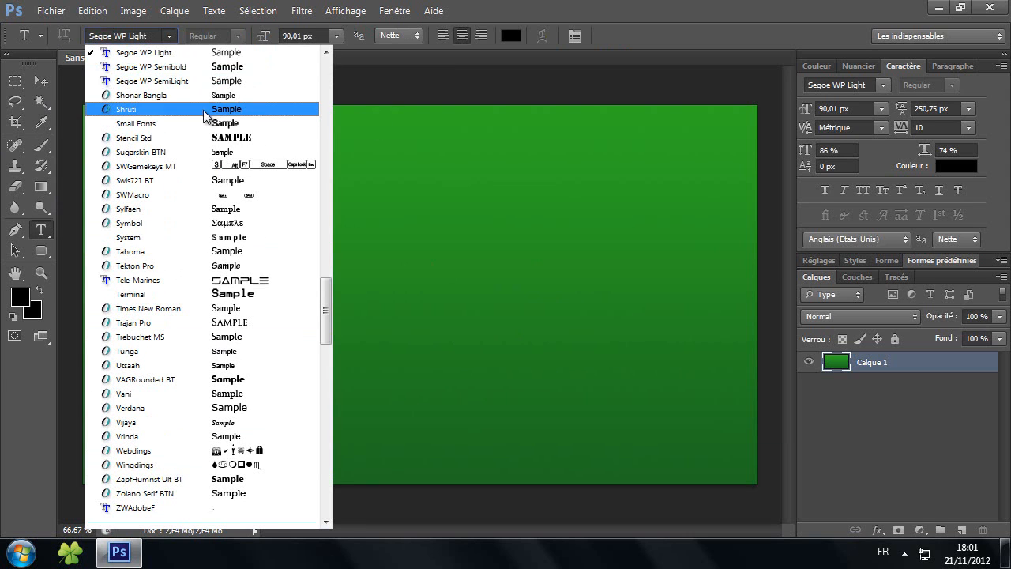
left_click(271, 139)
Add a text layer with the letter P near the canvas's upper edge and enlarge the font size to 1004,01 px.
left_click(410, 150)
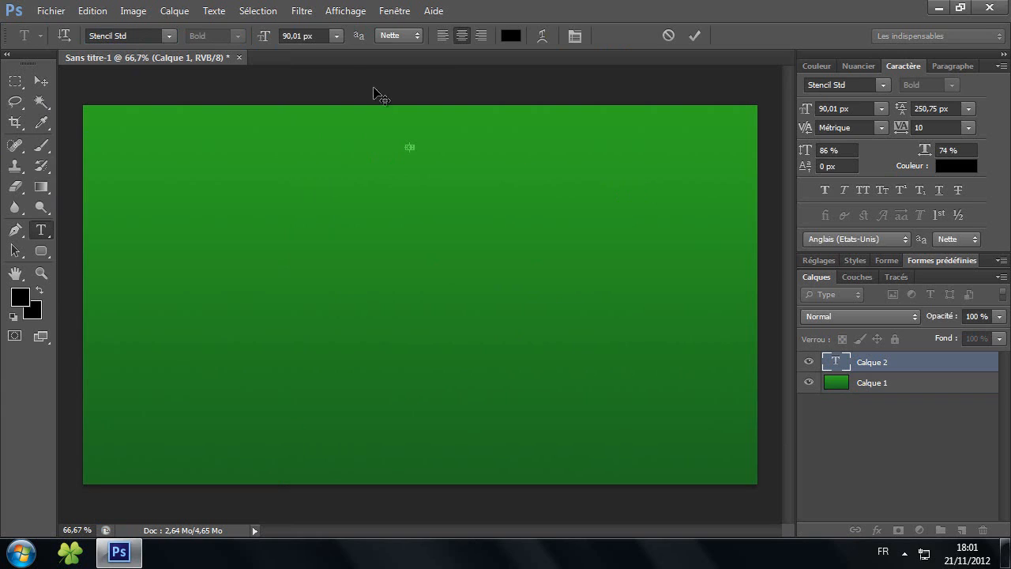
left_click_drag(254, 36, 551, 77)
type("P")
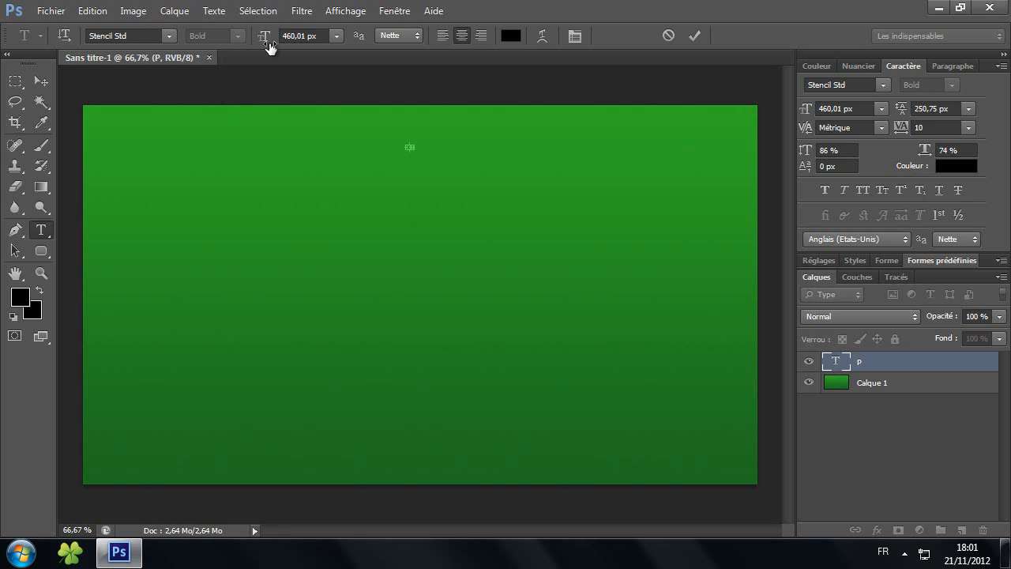
left_click_drag(265, 37, 630, 122)
Delete the text layer containing the letter P.
left_click(913, 357)
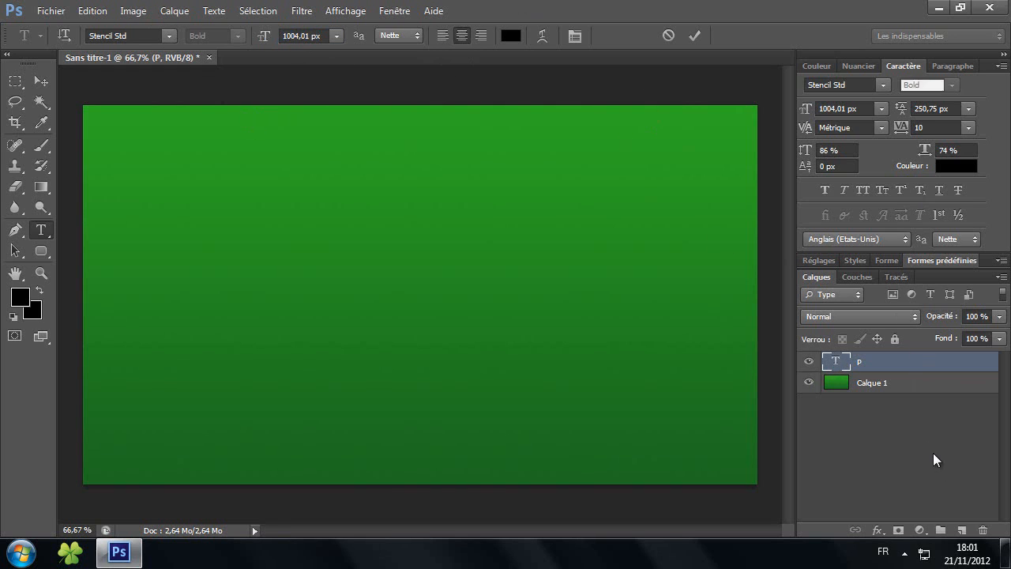
left_click(979, 530)
left_click(451, 211)
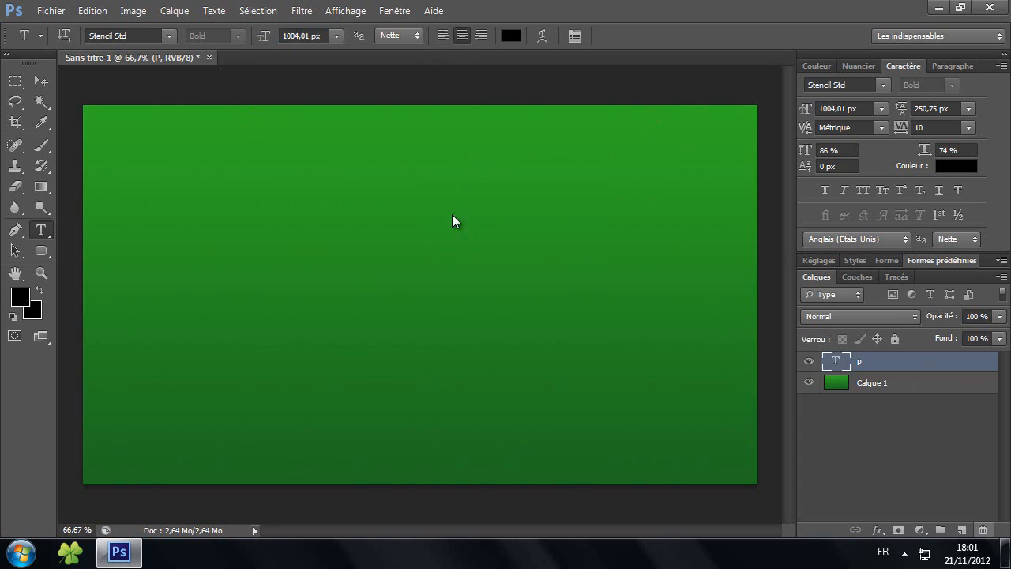
Add a text layer near the canvas's upper edge reading "PLUS DE VIDEOS !" with a font size of 78,01 px.
left_click(366, 142)
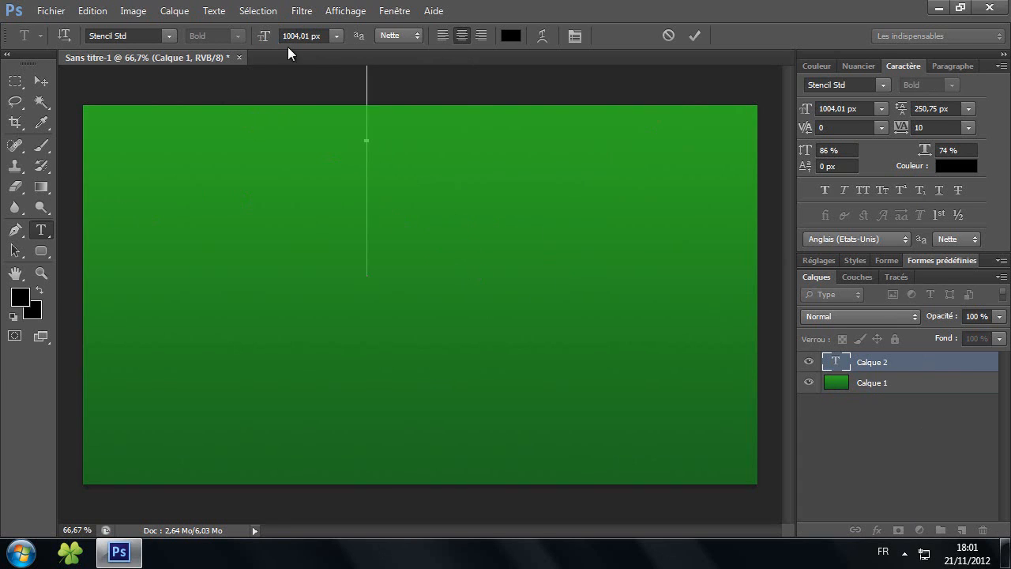
left_click_drag(264, 37, 187, 38)
left_click_drag(261, 38, 151, 58)
left_click_drag(260, 38, 67, 43)
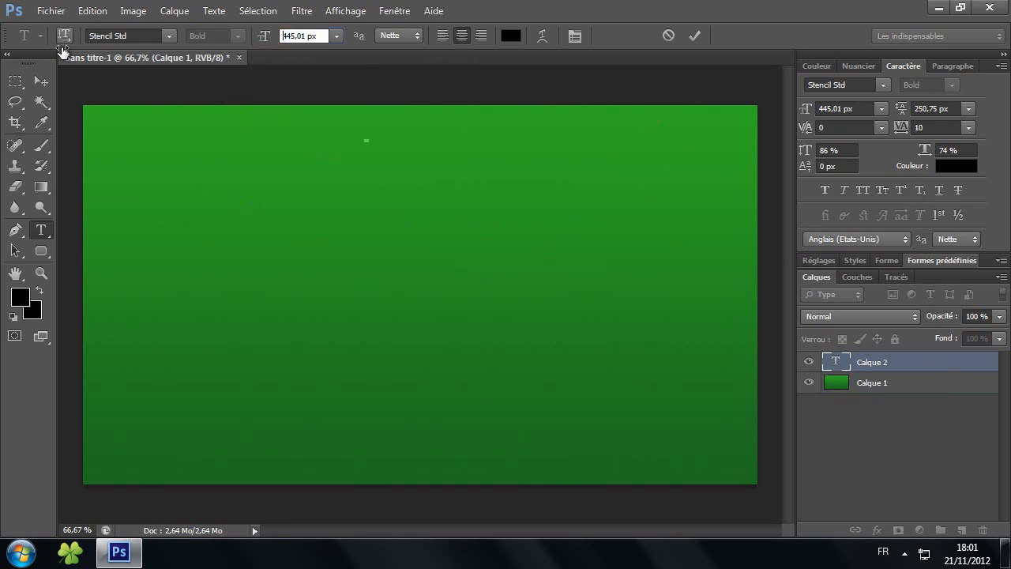
left_click_drag(262, 38, 183, 39)
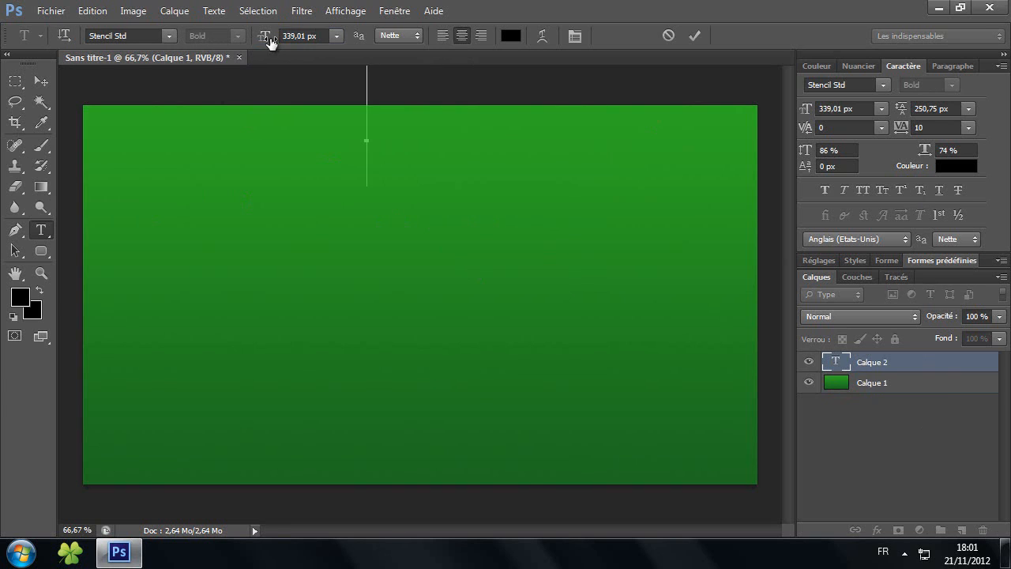
left_click_drag(263, 38, 62, 57)
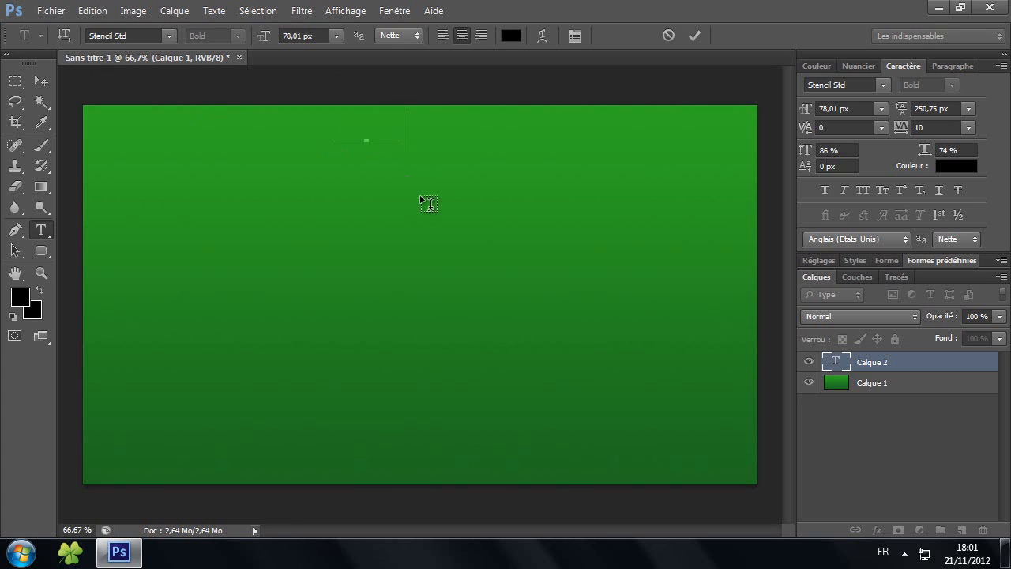
type("PLUS DE VI")
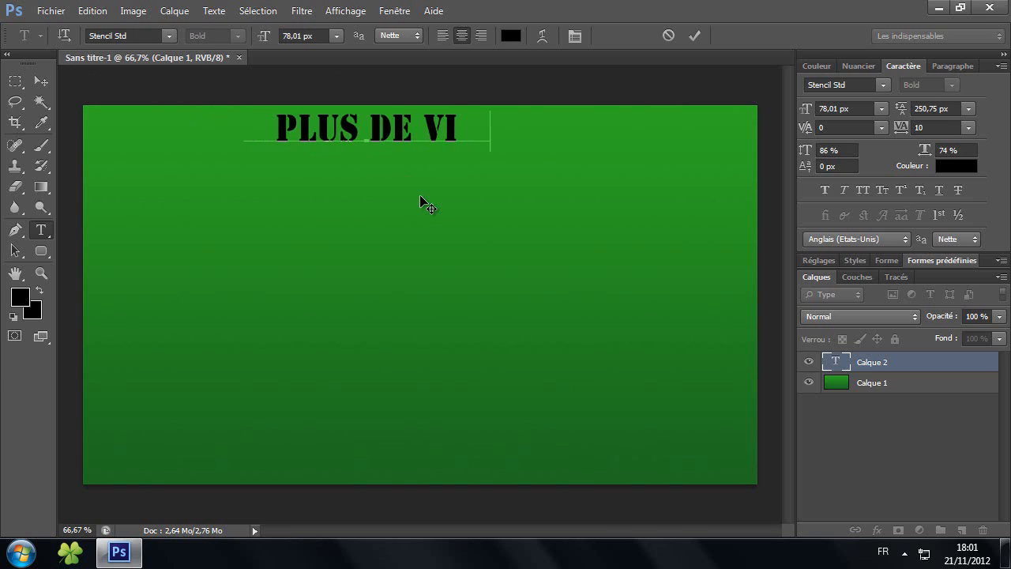
type("DEOS !")
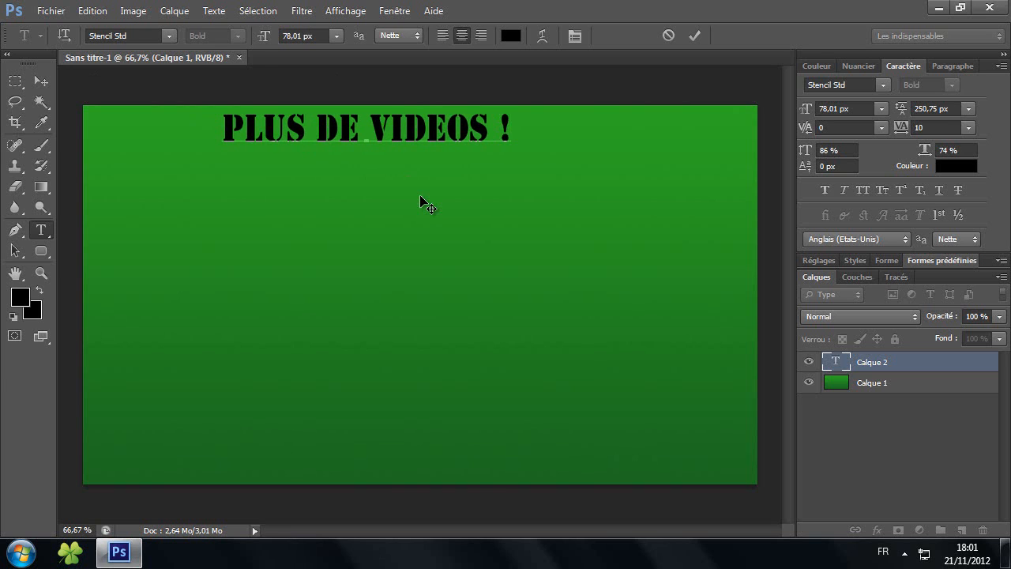
Enlarge the whole title text to 140,01 px and move it down so it sits fully inside the canvas.
key("ctrl+a")
left_click_drag(258, 35, 308, 43)
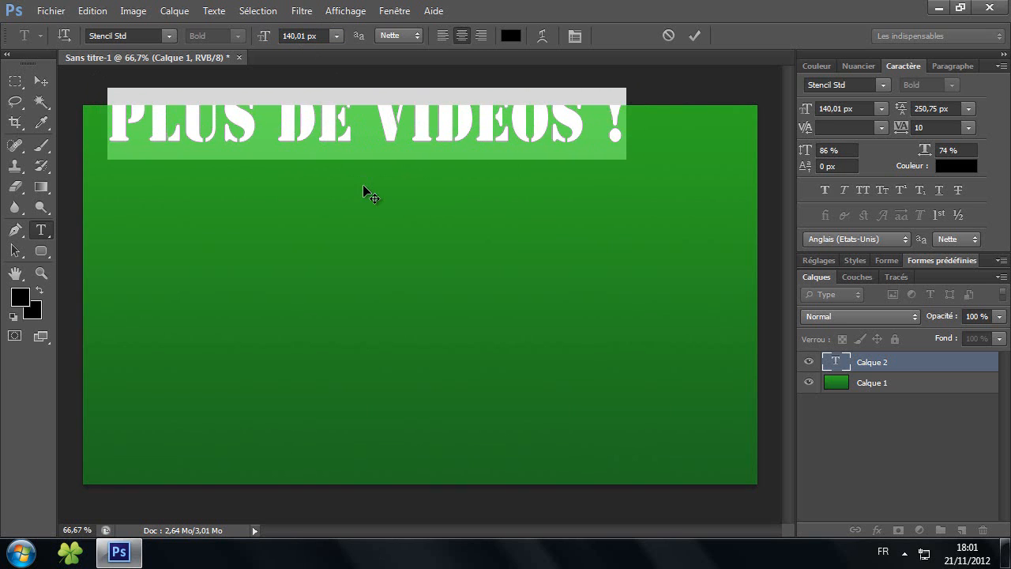
left_click_drag(363, 184, 433, 225)
left_click(873, 378)
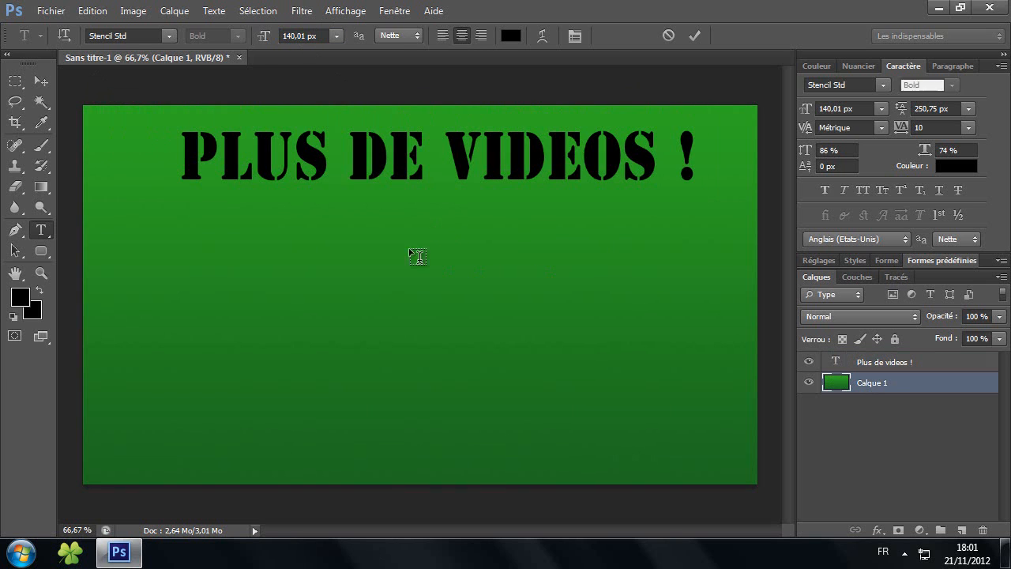
Select the whole canvas and align Calque 1 to the selection by horizontal centers.
key("ctrl+a")
left_click(174, 11)
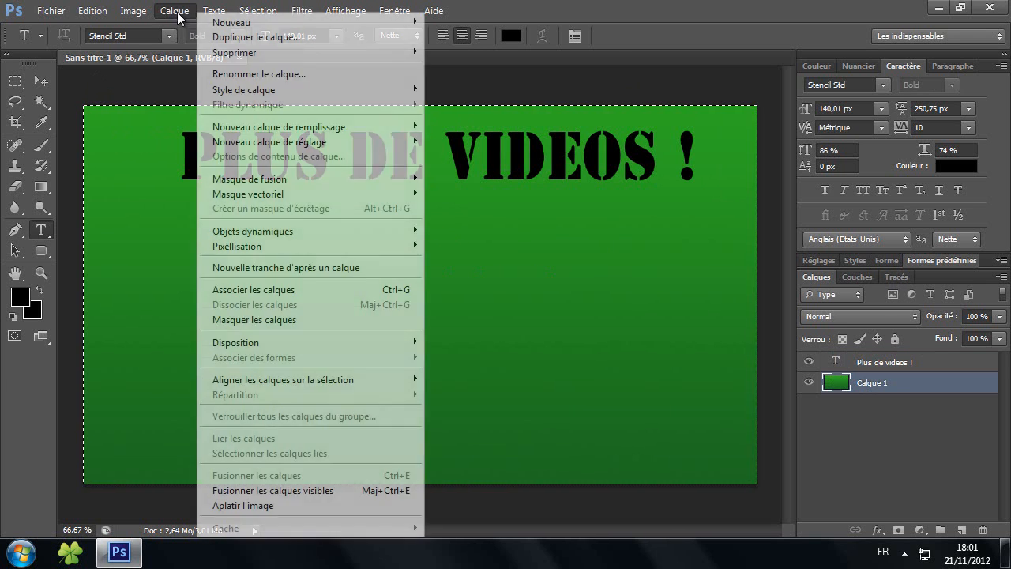
mouse_move(363, 380)
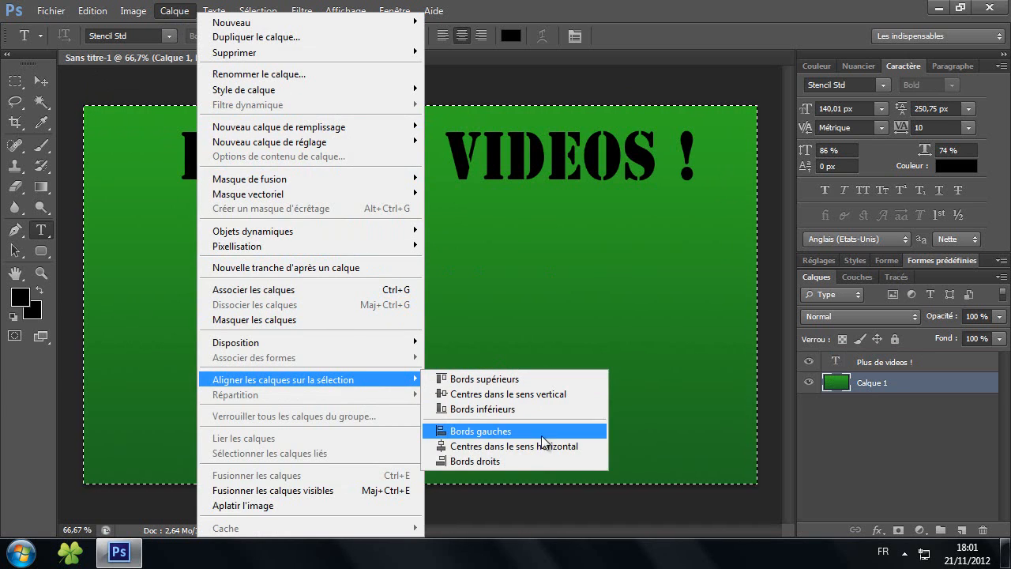
left_click(514, 446)
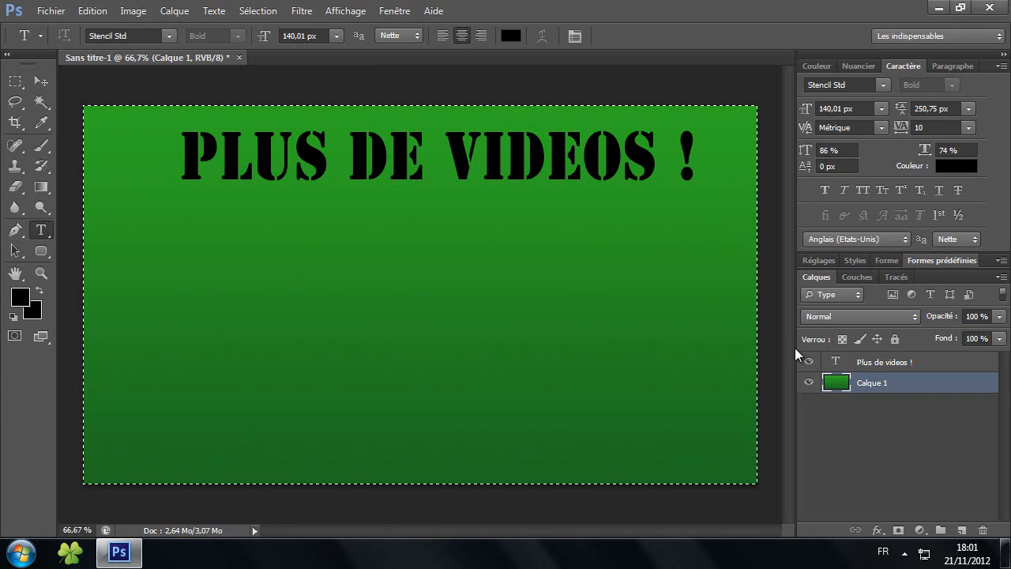
Align the title text layer to the horizontal center of the canvas selection and clear the selection.
left_click(826, 363)
left_click(175, 11)
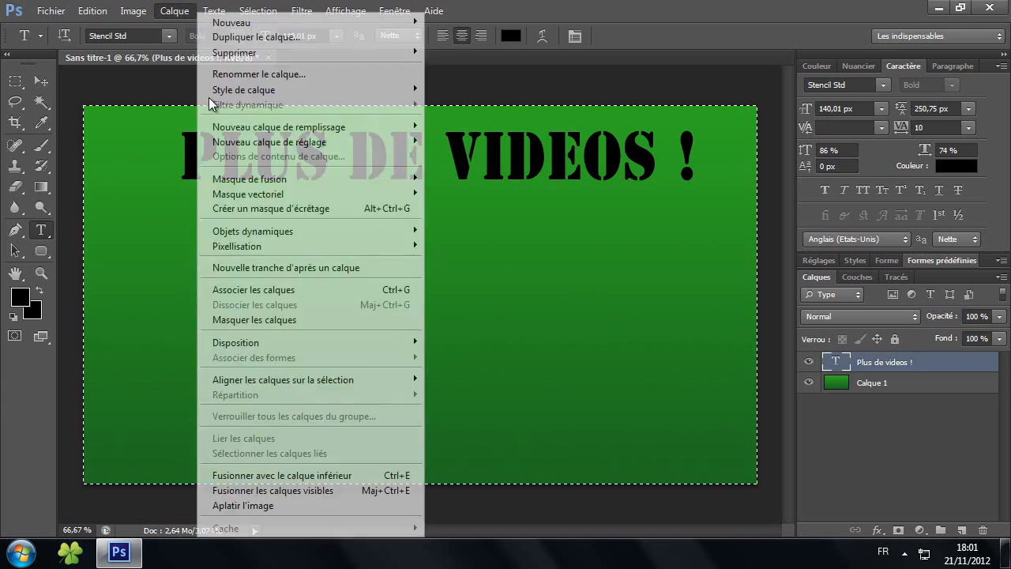
mouse_move(373, 380)
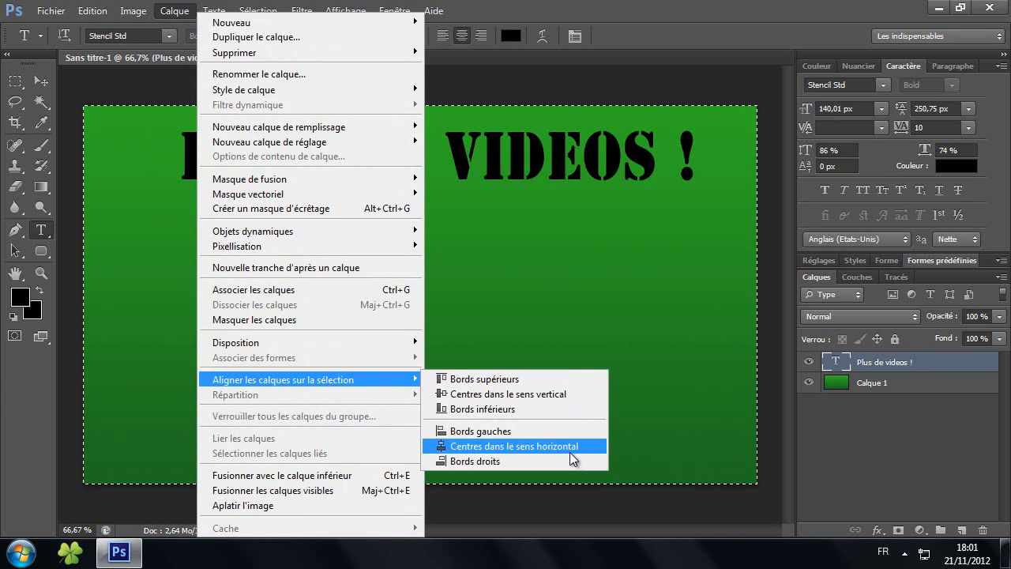
left_click(490, 444)
left_click(15, 81)
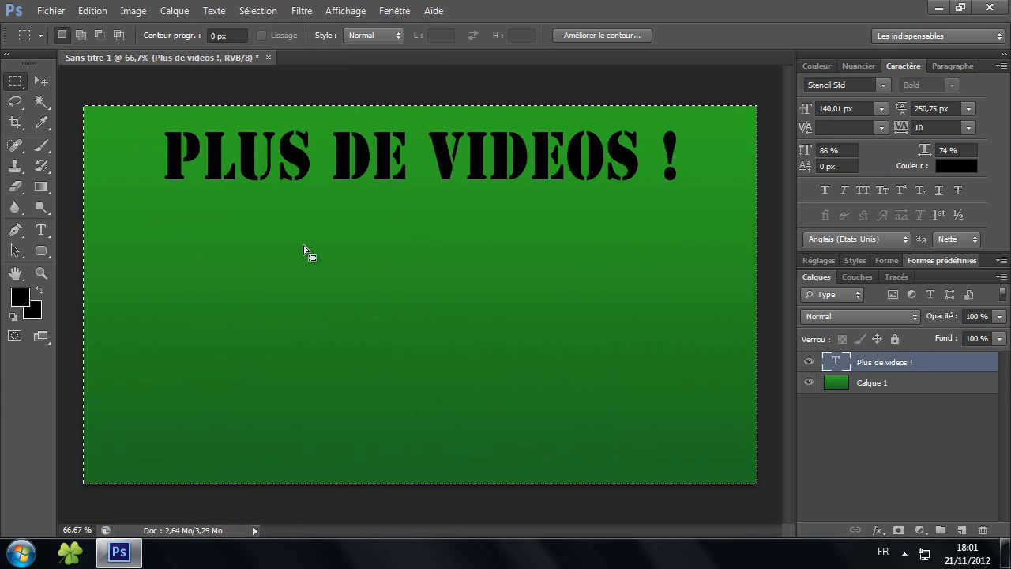
right_click(308, 251)
left_click(341, 250)
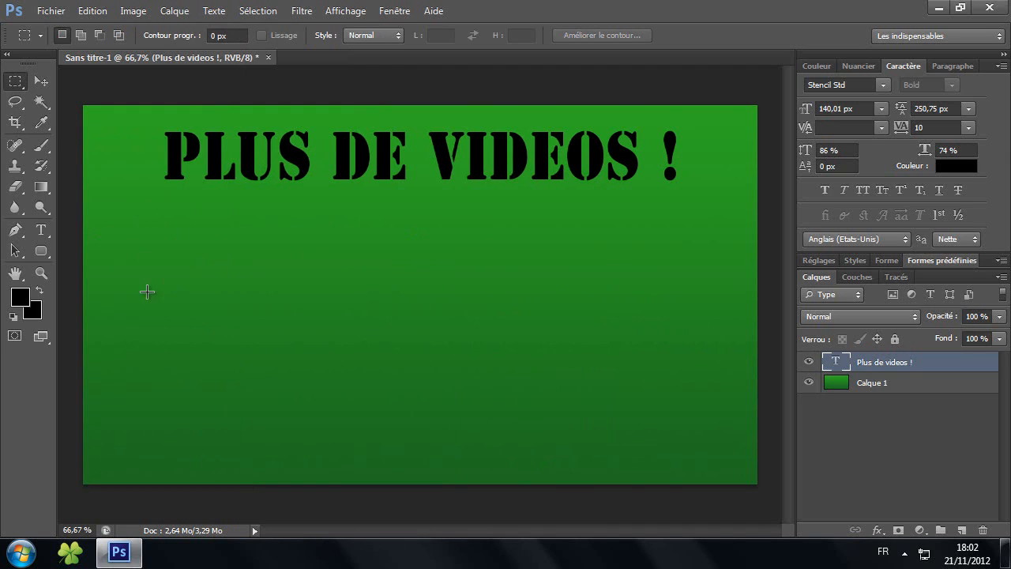
left_click_drag(114, 469, 230, 437)
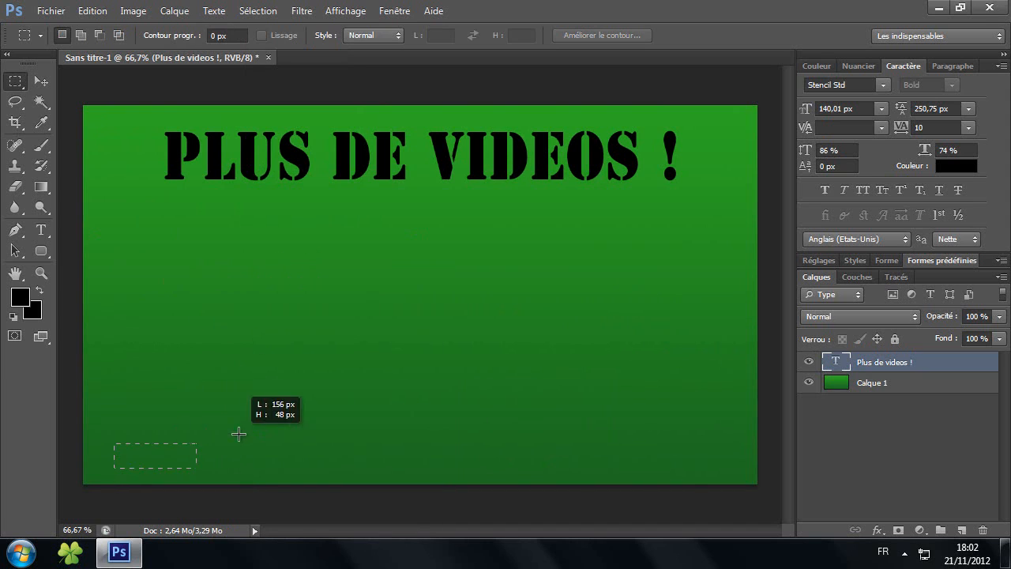
mouse_move(478, 463)
left_mouse_down()
mouse_move(510, 467)
mouse_move(623, 439)
left_mouse_up()
right_click(570, 452)
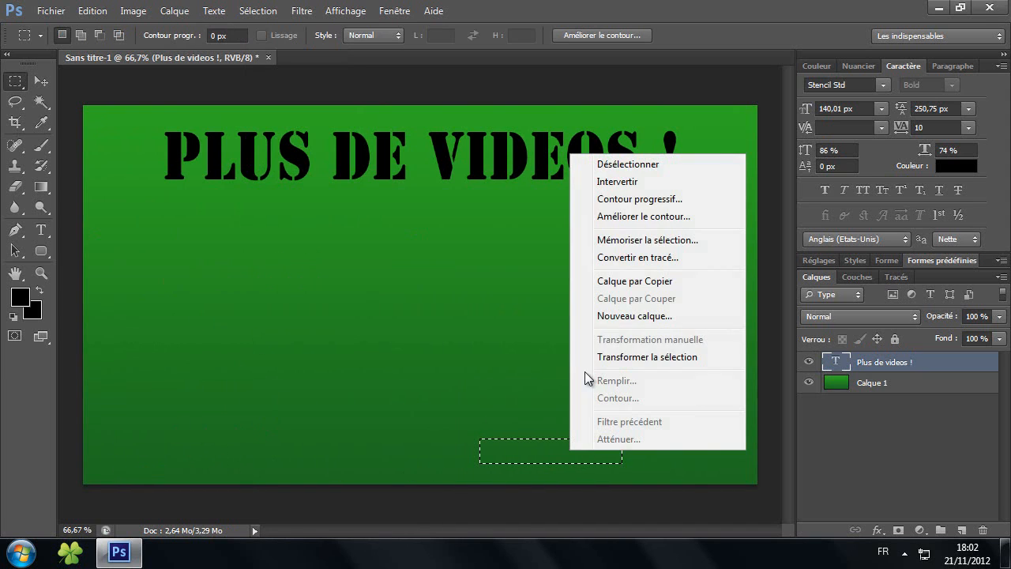
left_click(628, 163)
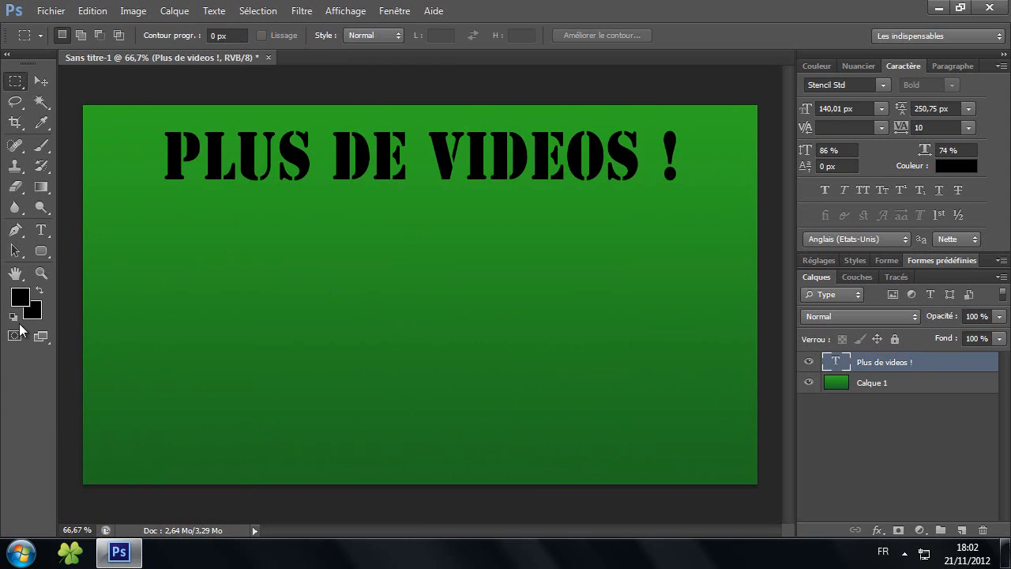
left_click_drag(115, 235, 420, 402)
right_click(399, 371)
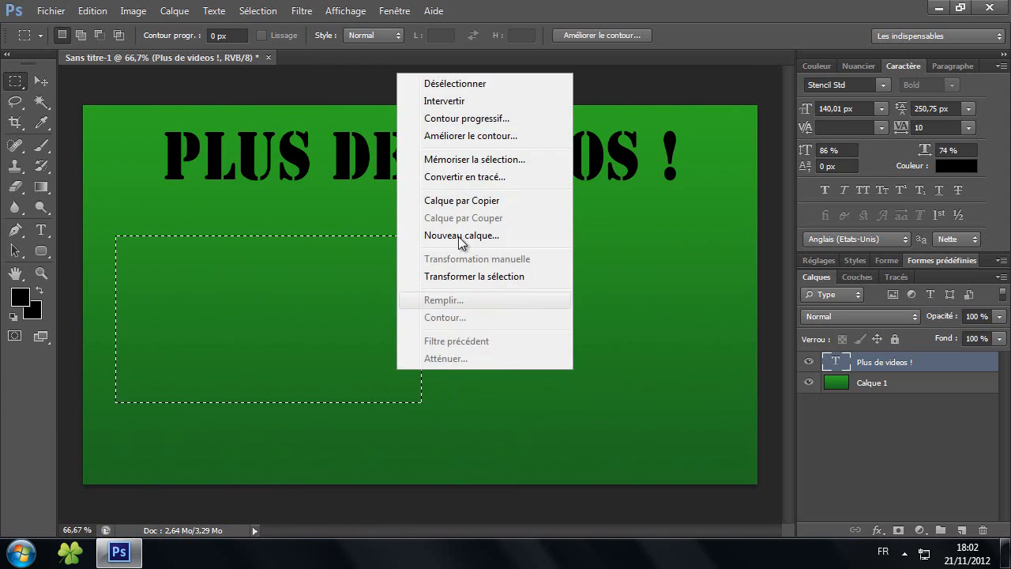
left_click(456, 83)
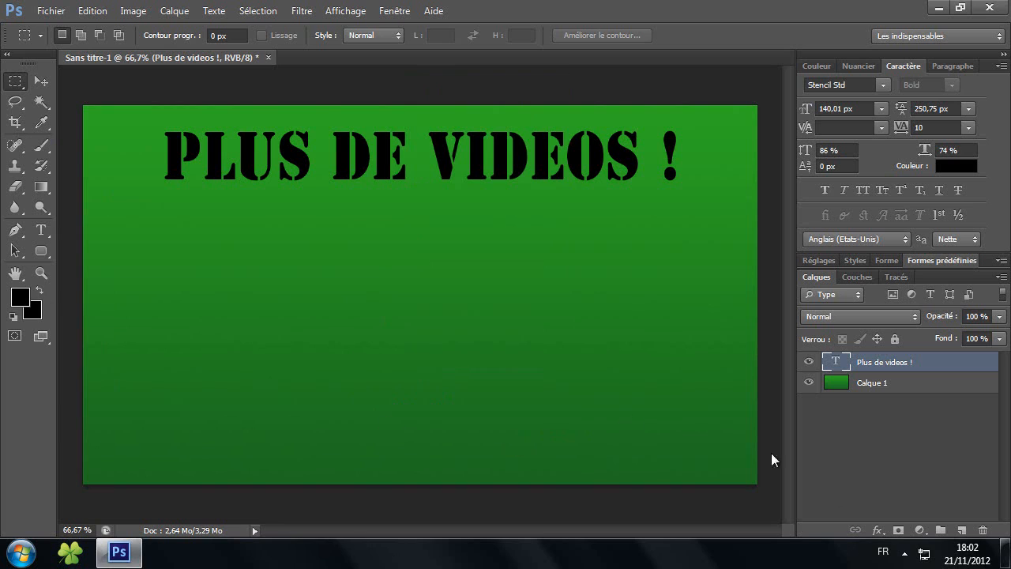
On a new layer, draw a black rounded rectangle about 536 x 287 px with a 35 px radius below the title's left half.
left_click(962, 530)
left_click(42, 250)
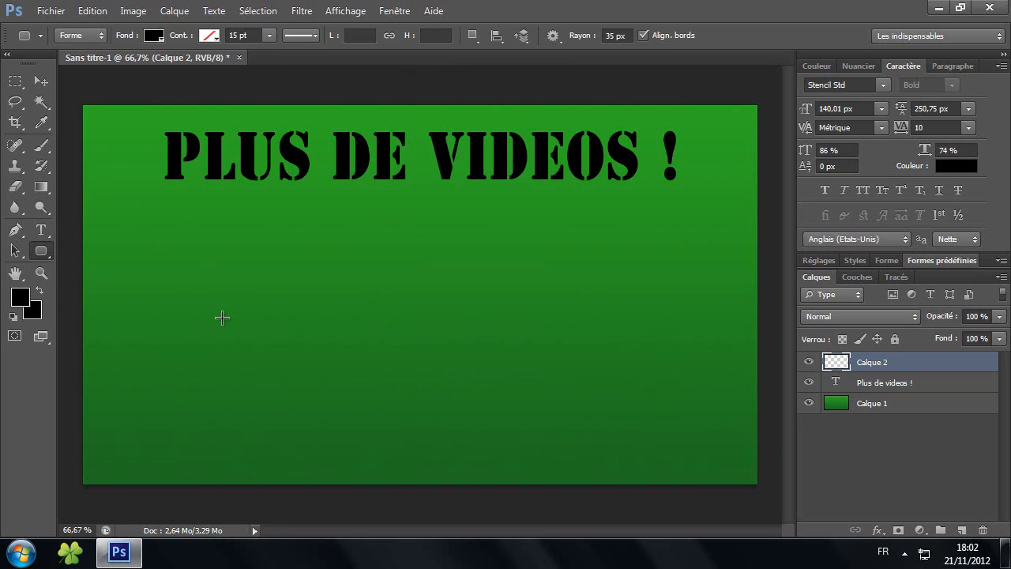
left_click_drag(109, 235, 389, 386)
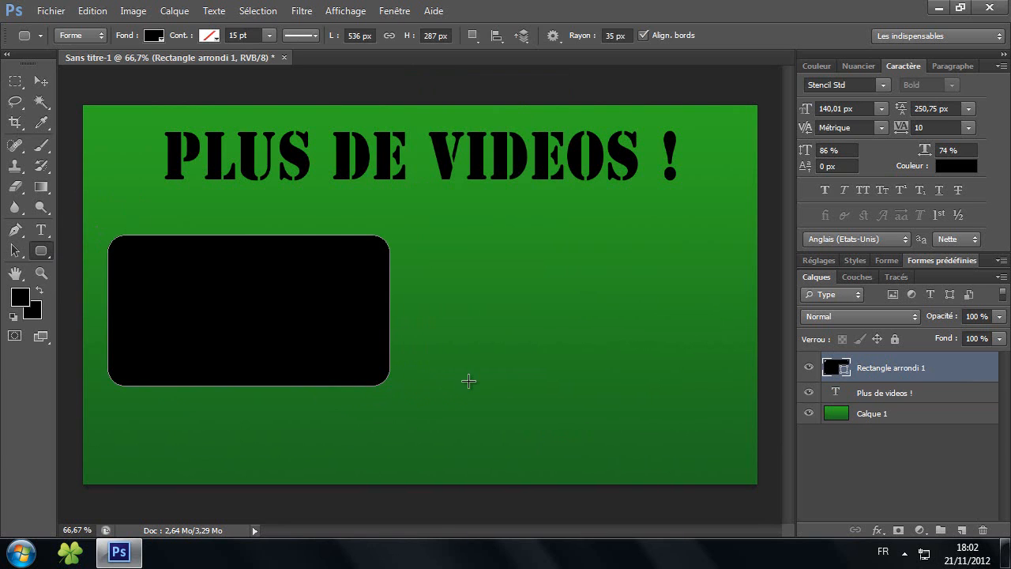
Duplicate the rounded rectangle layer and move the copy horizontally to the right half of the canvas.
right_click(944, 371)
left_click(813, 107)
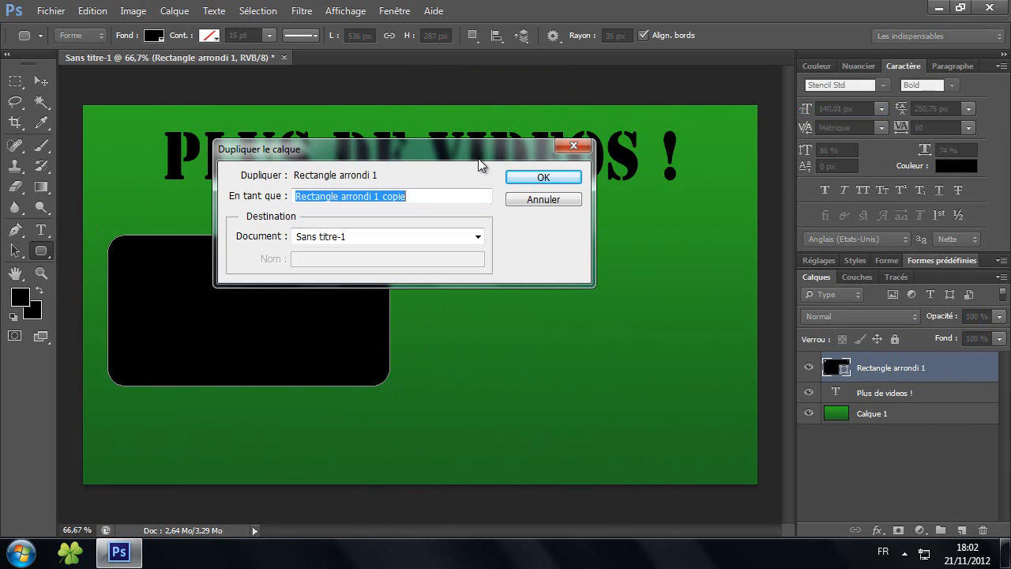
left_click(574, 178)
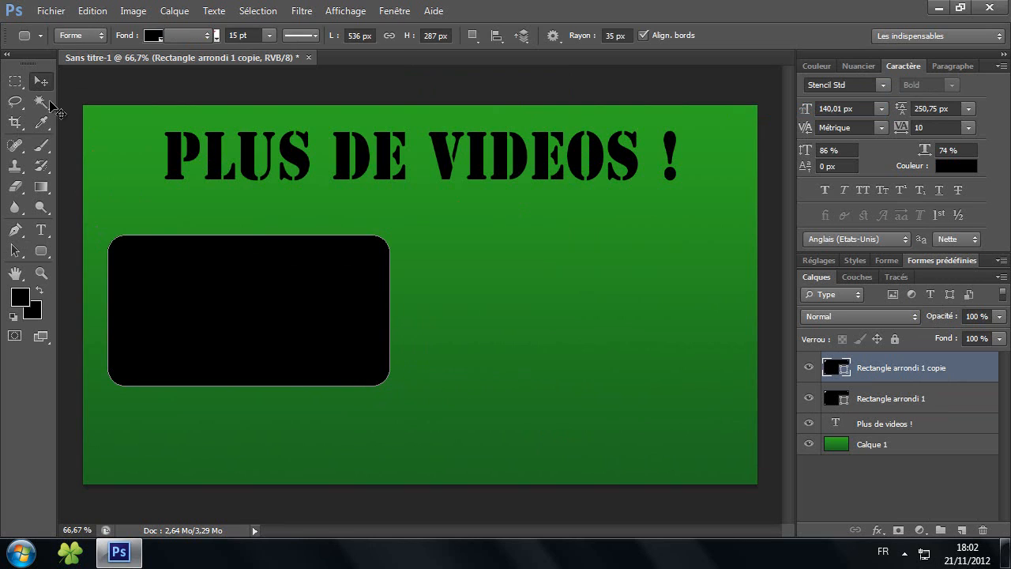
left_click(41, 80)
left_click_drag(244, 316, 537, 318)
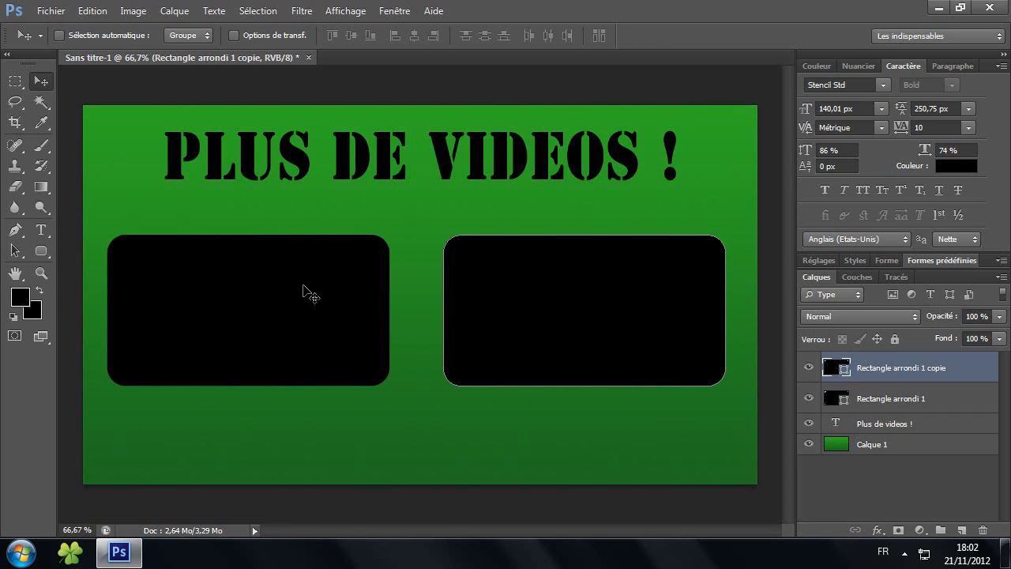
Delete both rounded rectangle layers and the extra empty layer.
left_click(985, 530)
left_click(457, 215)
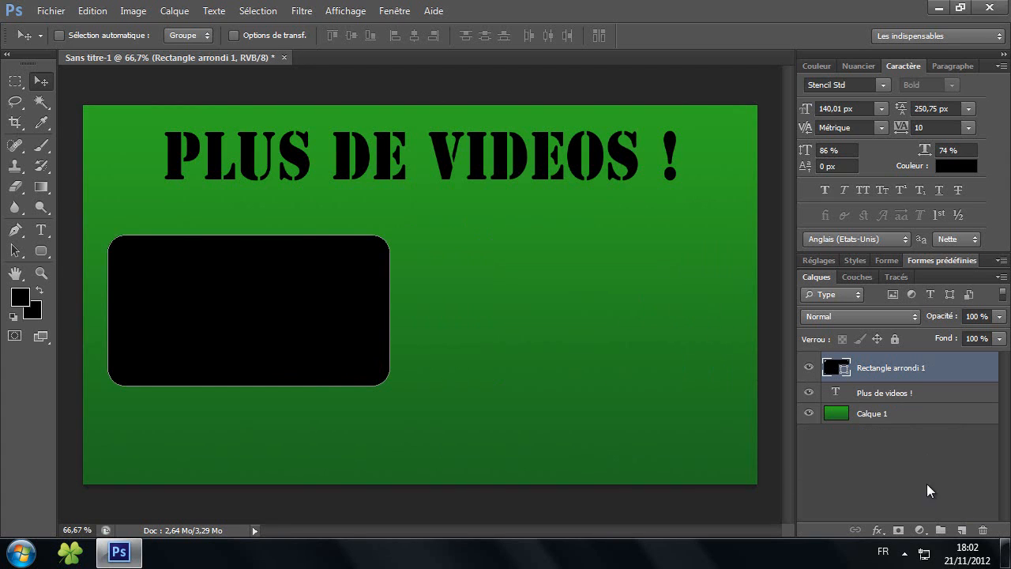
left_click(962, 529)
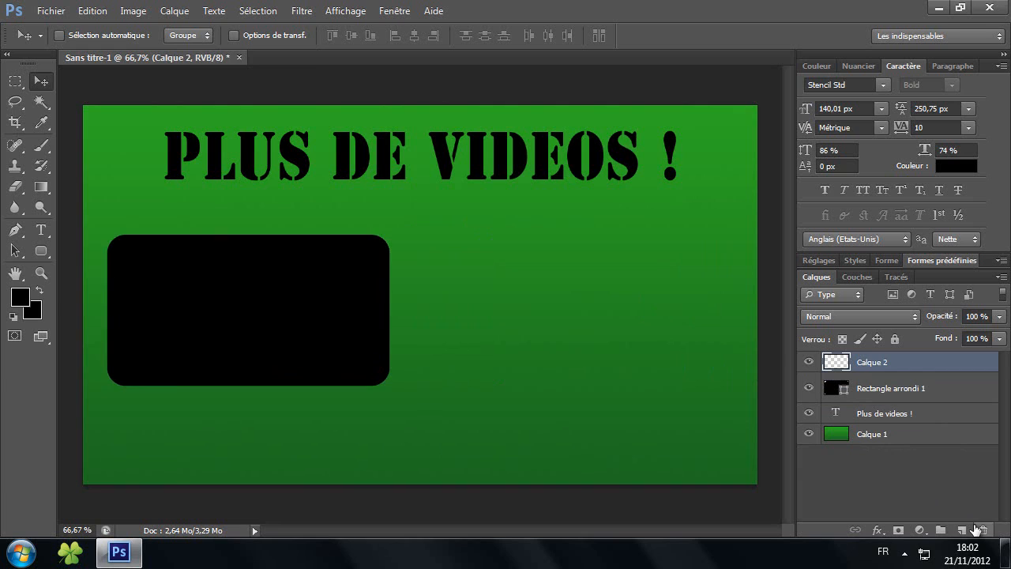
left_click(983, 529)
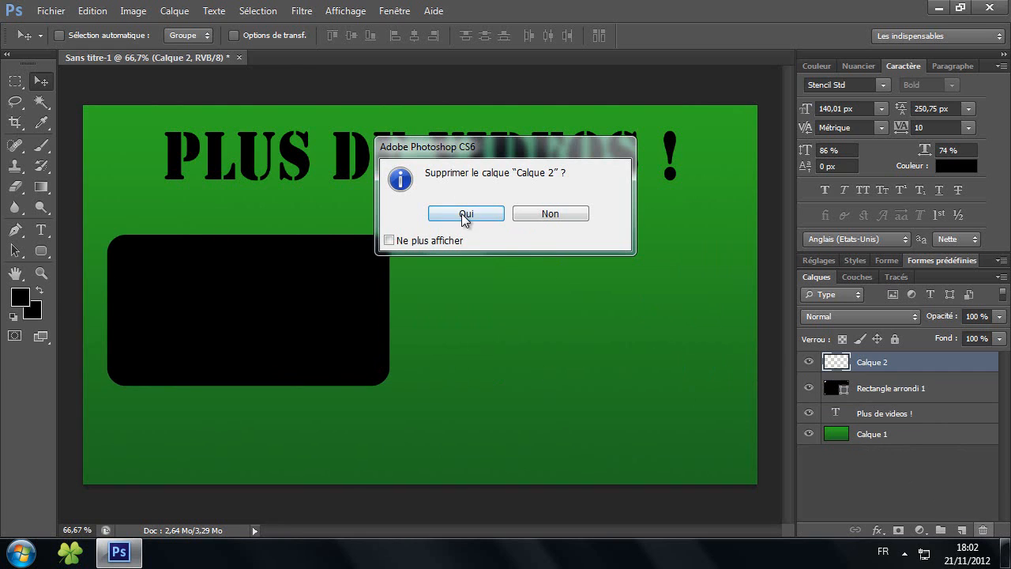
left_click(443, 215)
left_click(983, 530)
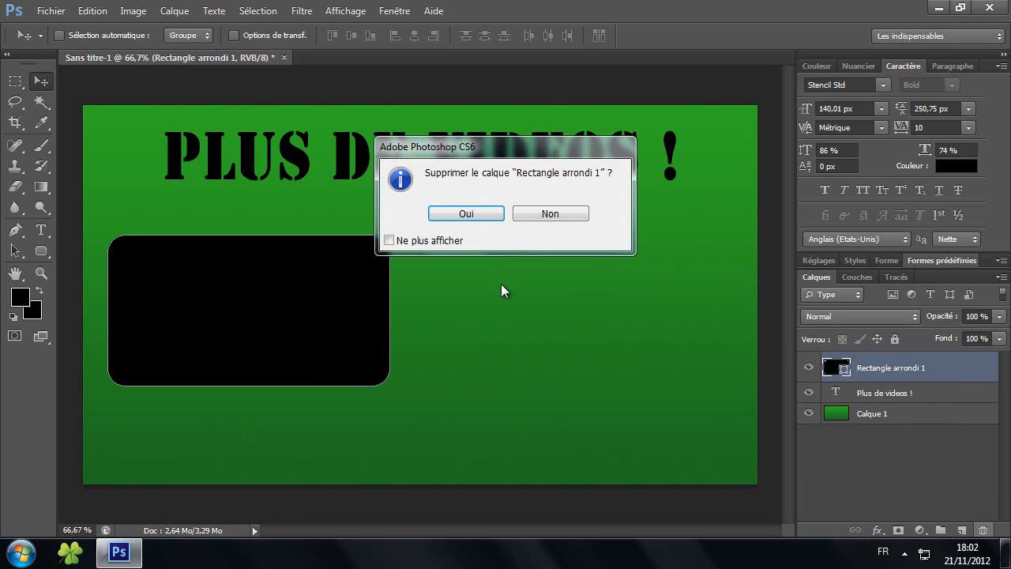
left_click(488, 214)
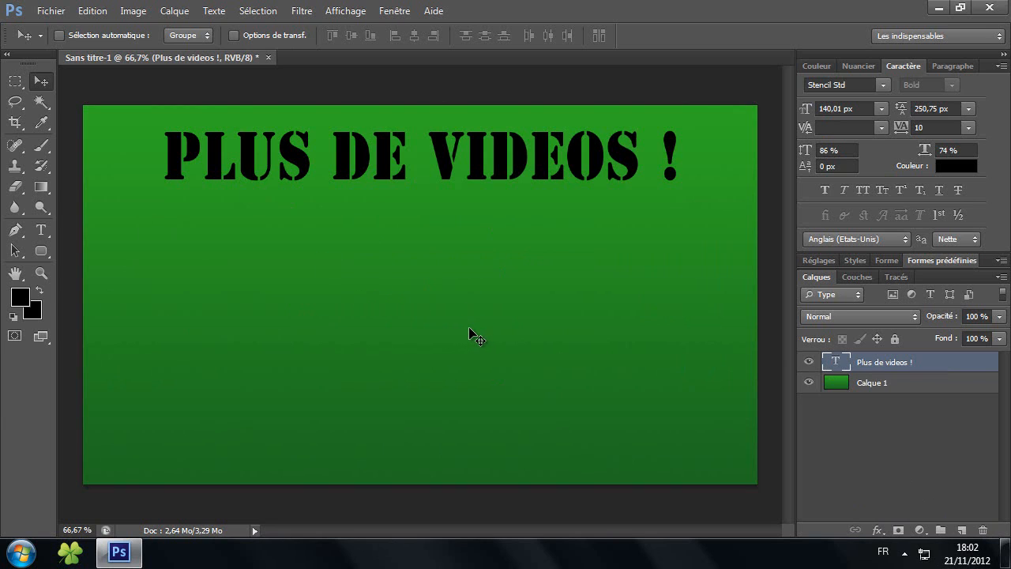
Duplicate the gradient background layer Calque 1 within the same document.
left_click(16, 81)
key("v")
right_click(911, 390)
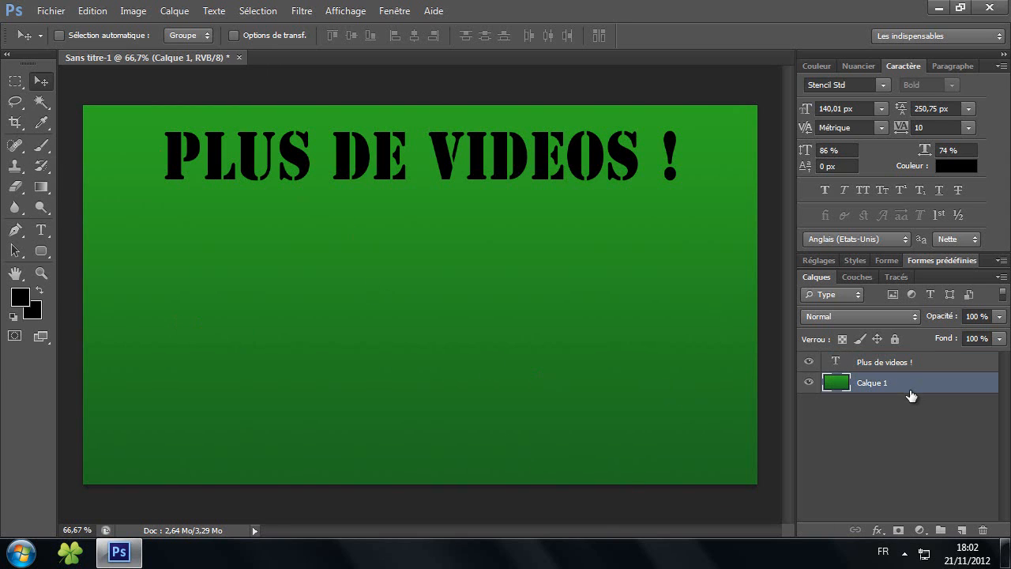
left_click(810, 115)
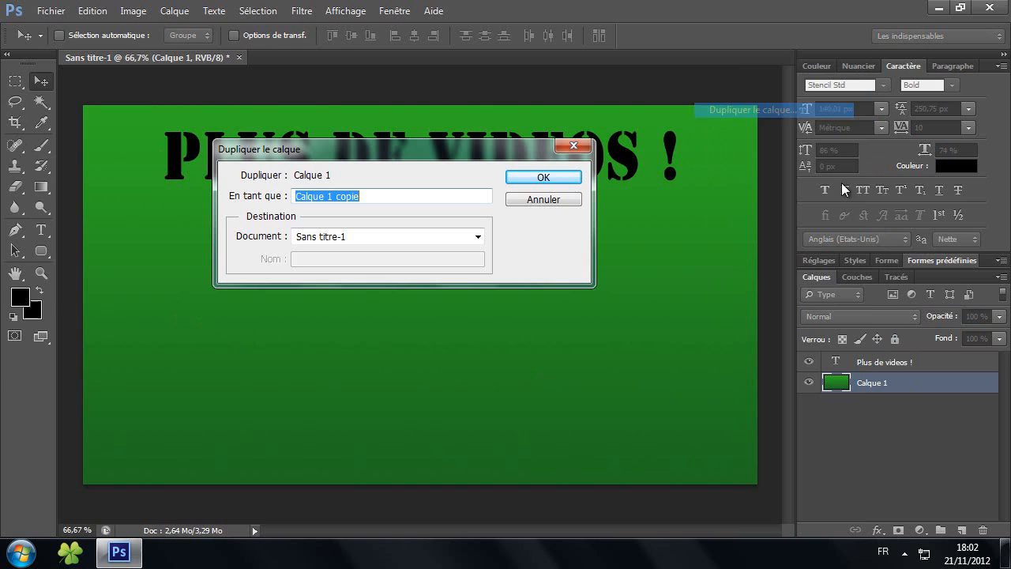
left_click(537, 176)
mouse_move(910, 386)
left_mouse_down()
mouse_move(905, 352)
mouse_move(921, 390)
left_mouse_up()
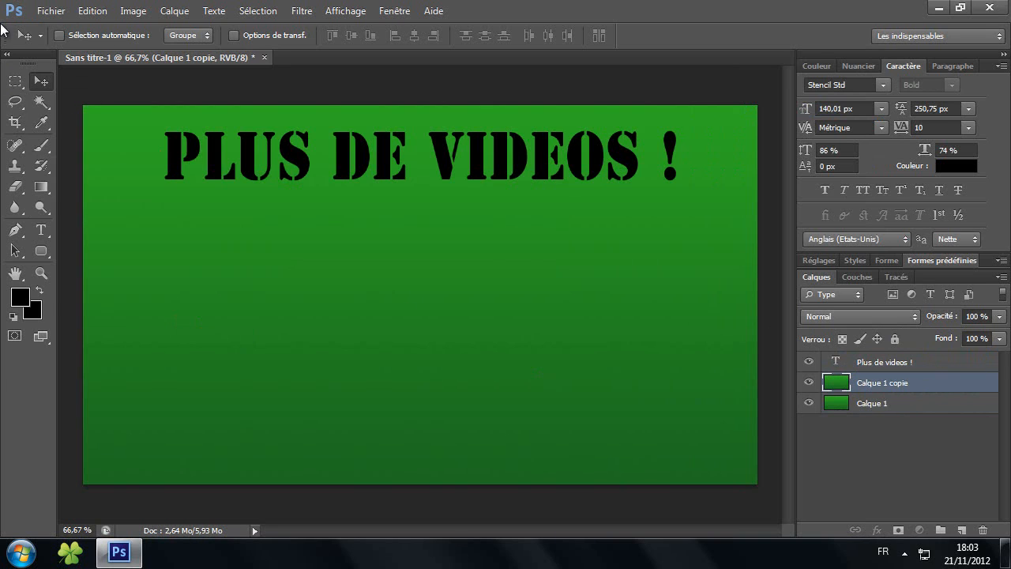
Scale the duplicated gradient layer Calque 1 copie to 45% width and 45% height and apply the transformation.
left_click(15, 80)
right_click(240, 270)
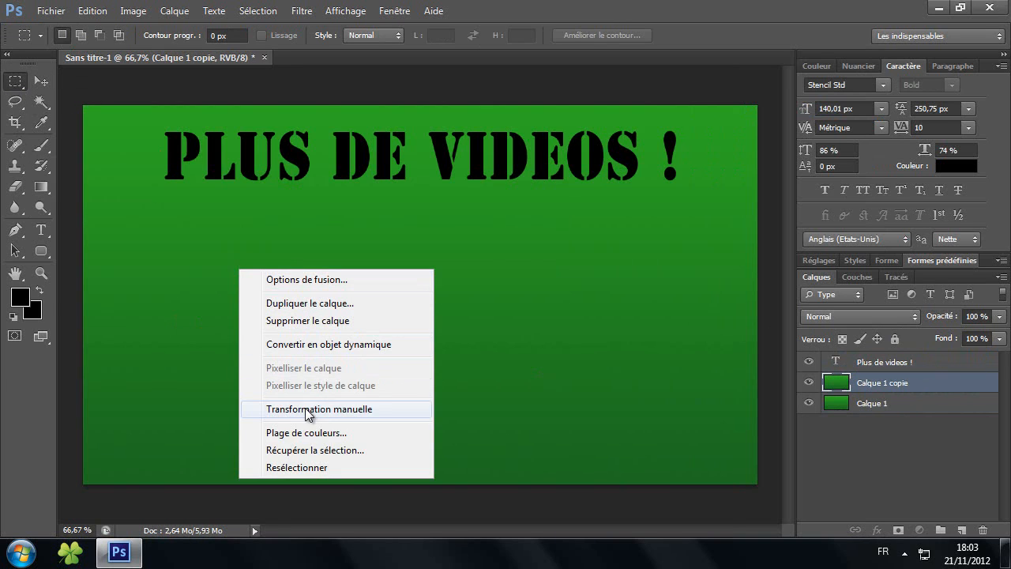
left_click(410, 409)
left_click(308, 35)
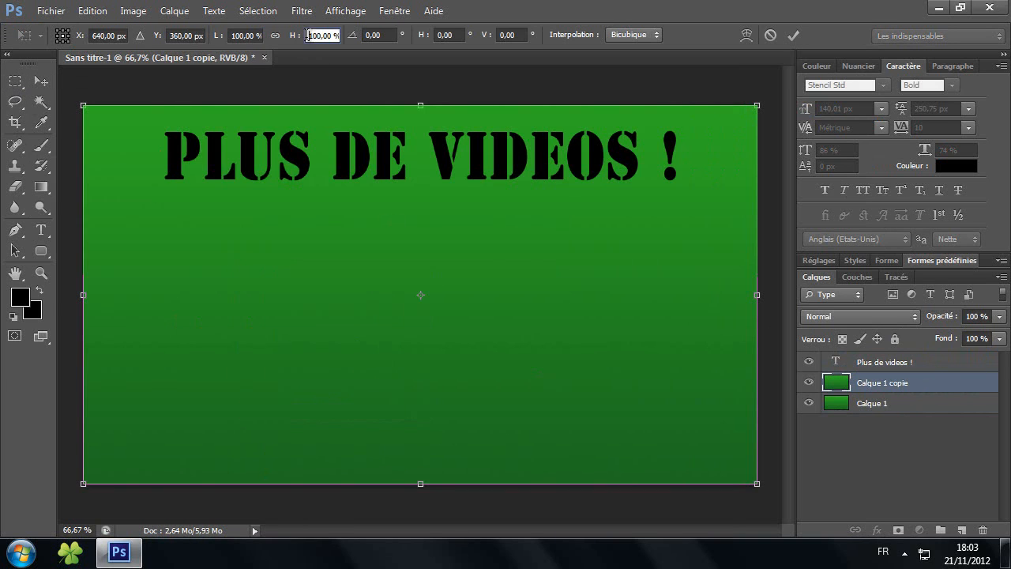
type("45")
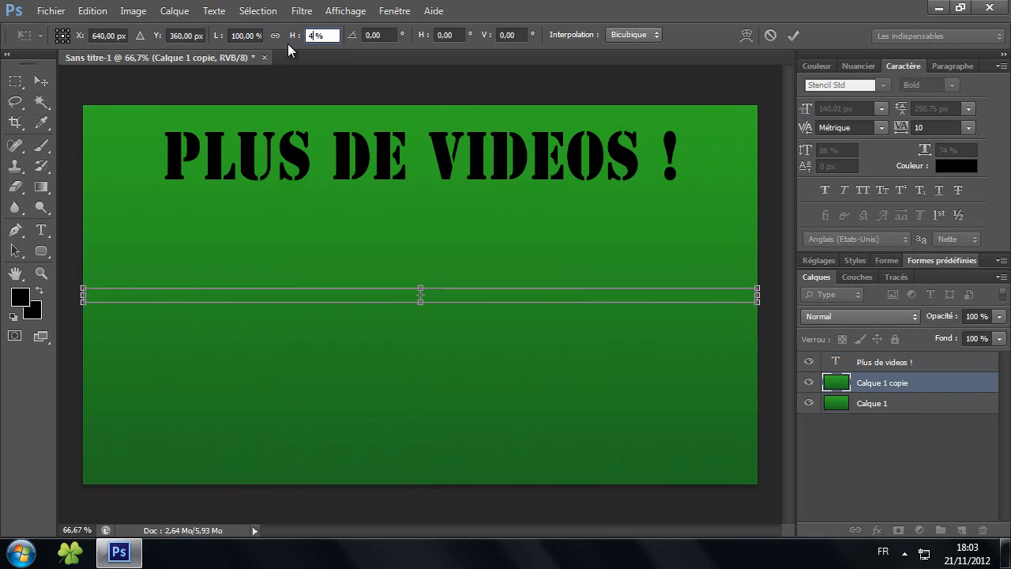
left_click(242, 35)
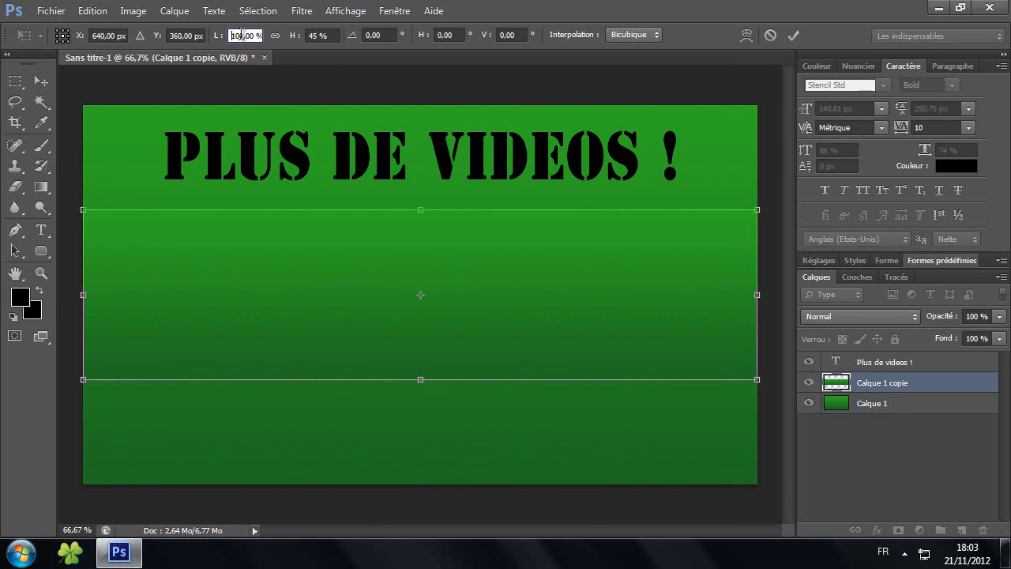
left_click_drag(229, 35, 251, 36)
type("45")
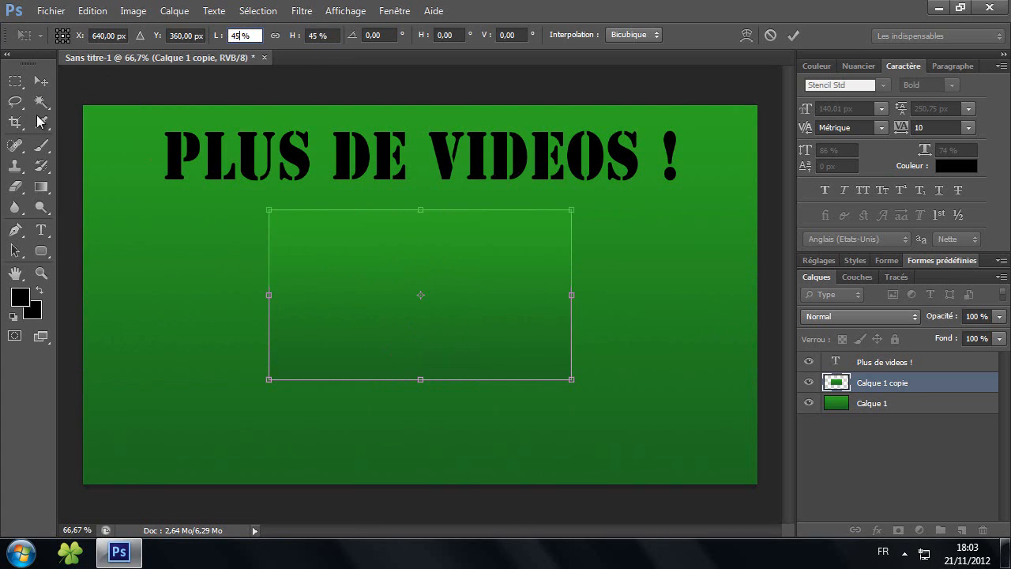
left_click(41, 81)
left_click(457, 213)
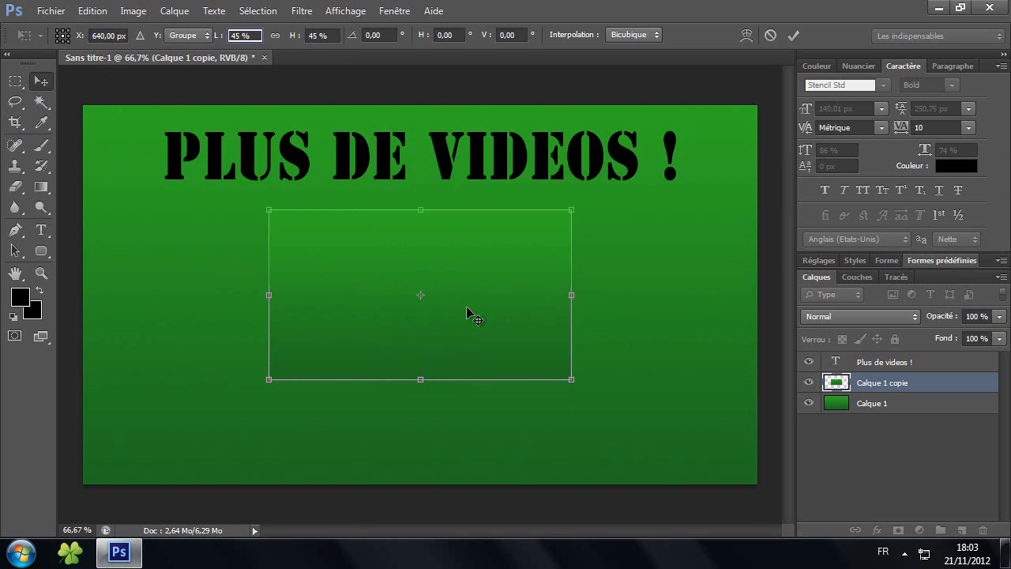
Apply a gray Color Overlay to the scaled Calque 1 copie layer and move the rectangle horizontally to the canvas's left half.
double_click(933, 386)
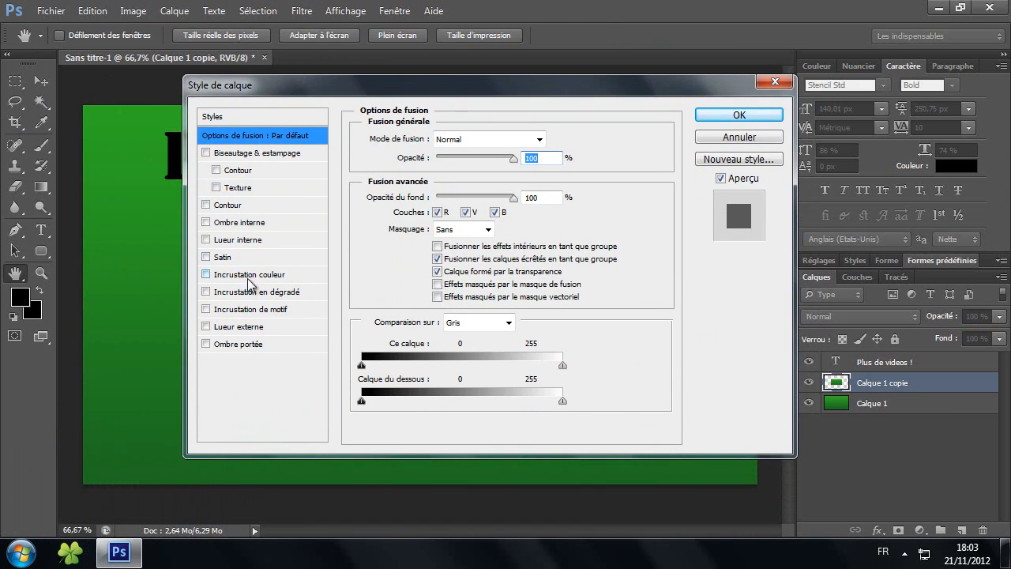
left_click(249, 276)
left_click(715, 120)
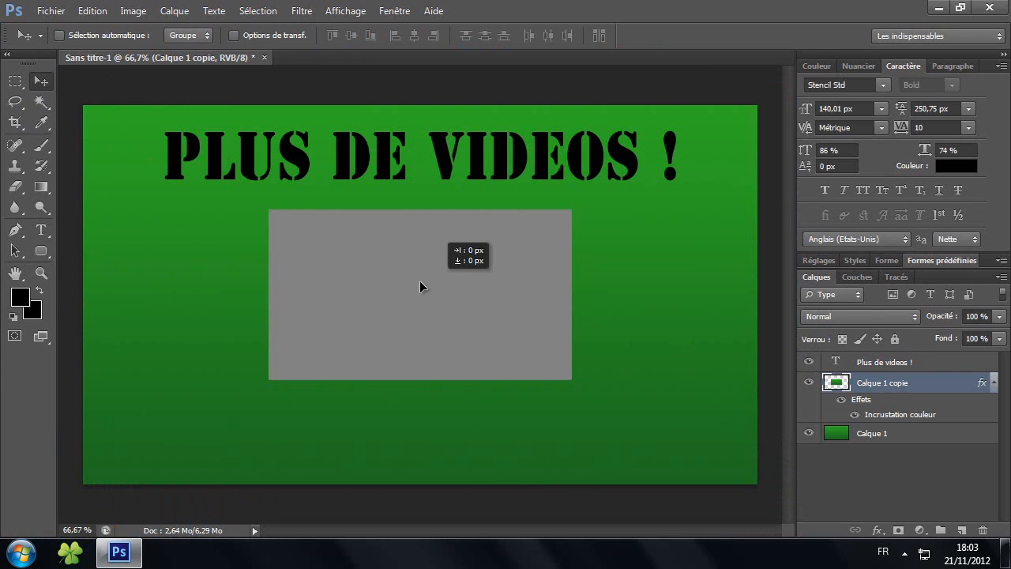
left_click_drag(420, 283, 268, 283)
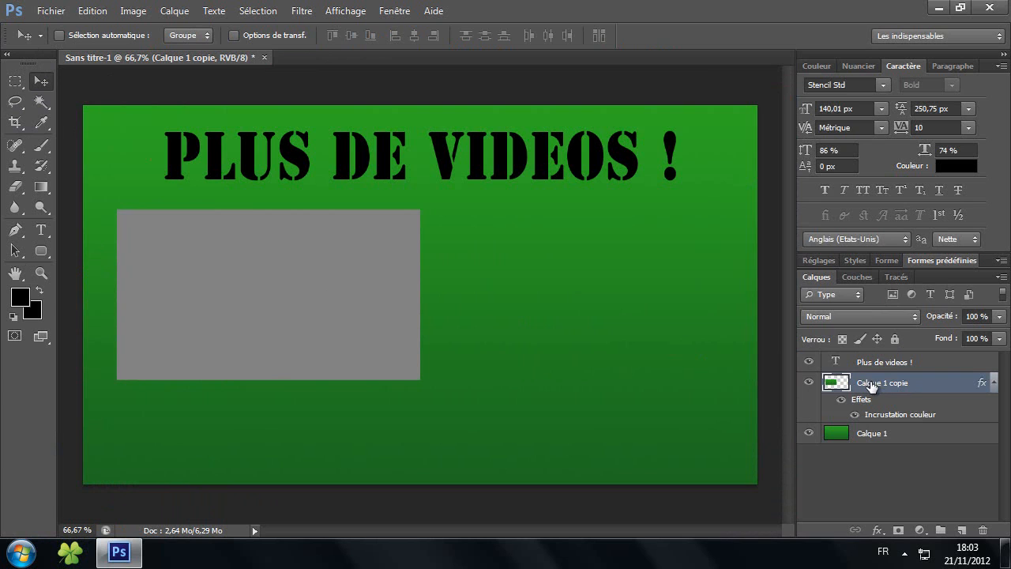
Duplicate the gray rectangle, place the copy on the canvas's right half and shift both rectangles slightly left.
right_click(872, 384)
left_click(742, 109)
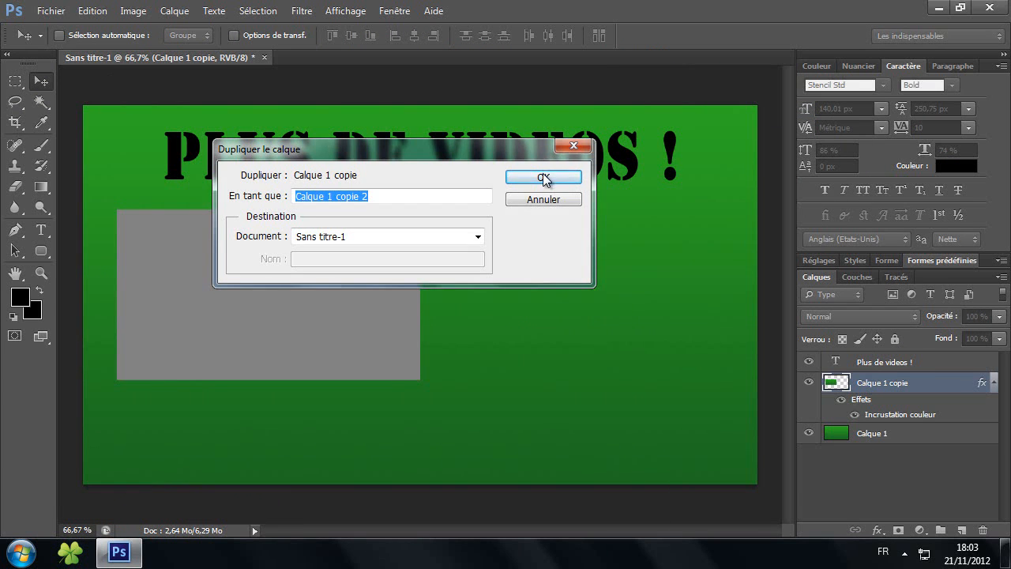
left_click(544, 179)
left_click_drag(277, 282, 599, 289)
left_click(883, 433, "ctrl")
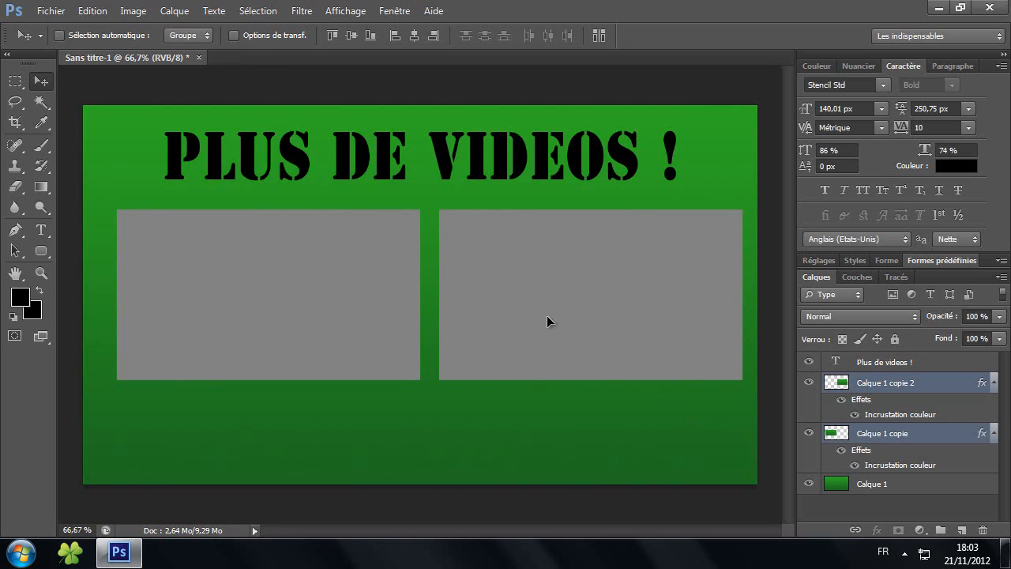
left_click_drag(546, 315, 538, 319)
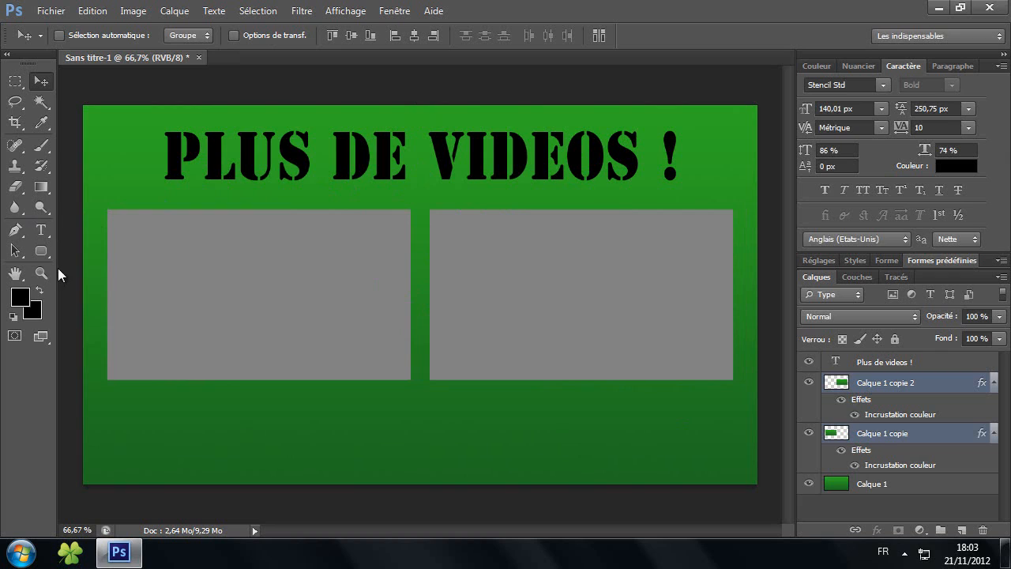
Delete both gray rectangle layers.
left_click(984, 530)
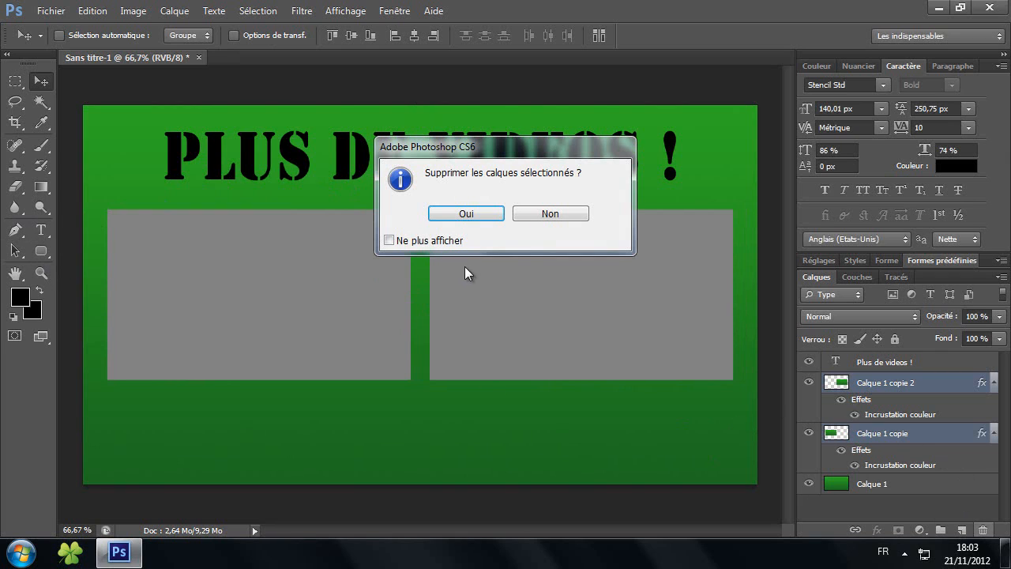
left_click(466, 215)
Try black rounded rectangles of about 587 x 259 px and 644 x 644 px with a 35 px radius, undoing each one.
left_click(42, 252)
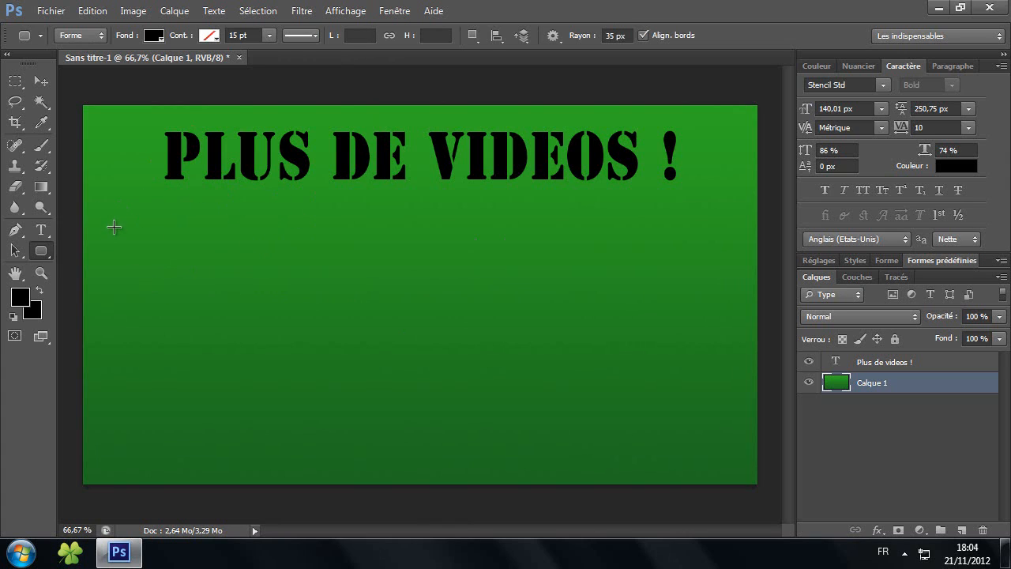
left_click_drag(117, 219, 425, 354)
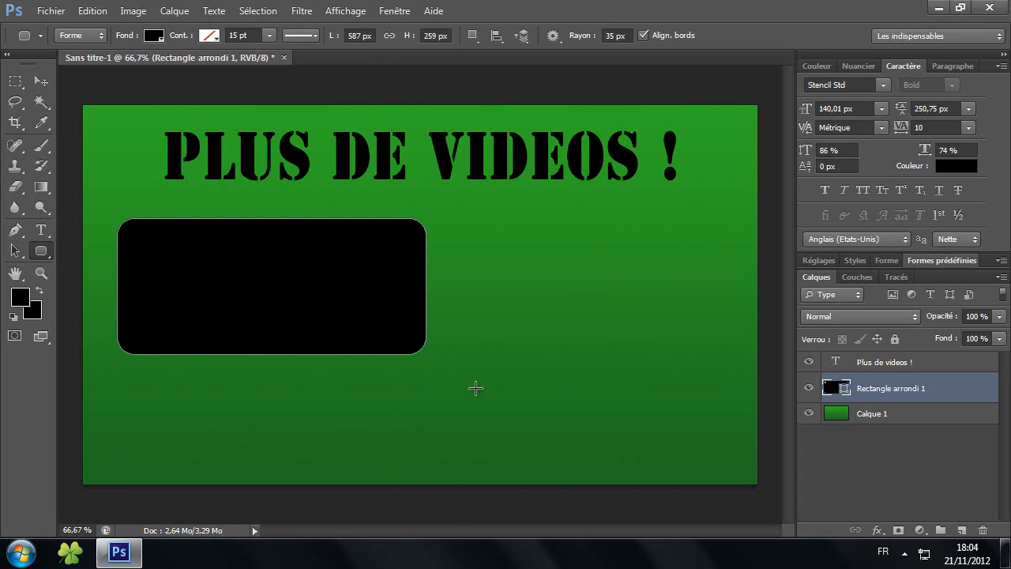
key("ctrl+z")
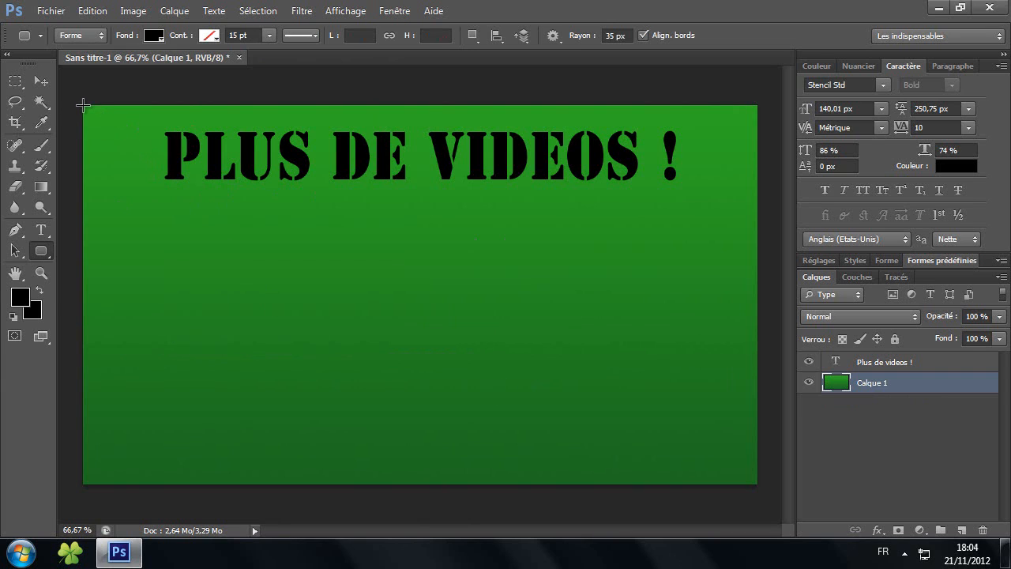
left_click_drag(83, 104, 656, 441)
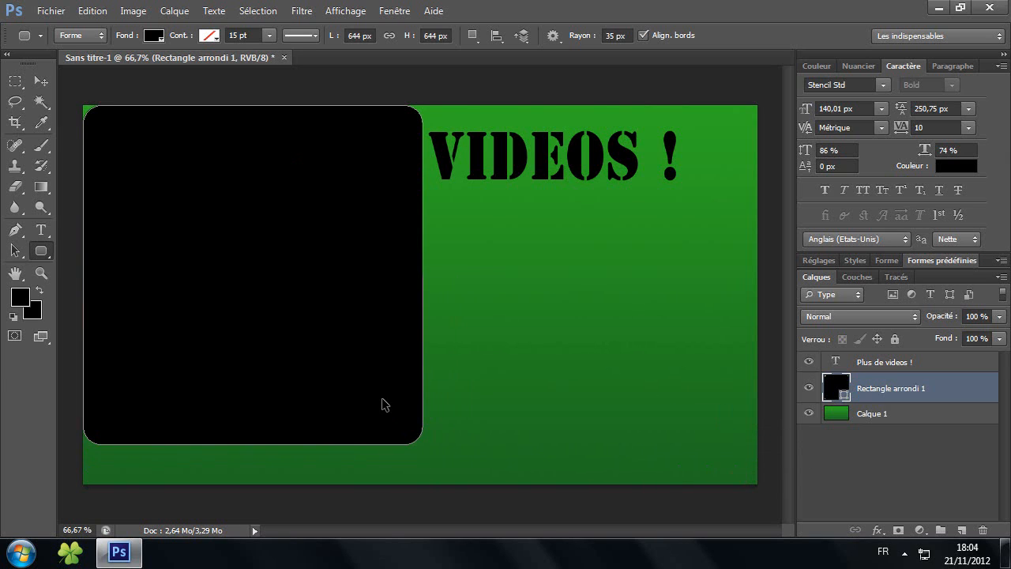
key("ctrl+z")
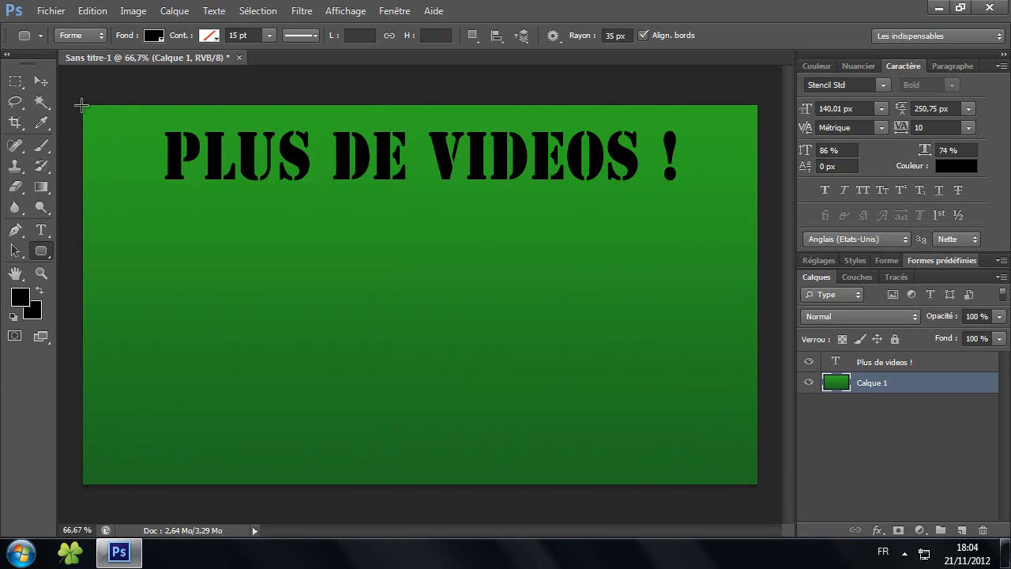
Draw a black rounded rectangle over the whole canvas and transform its path so its edges align with the canvas borders.
left_click_drag(81, 105, 756, 480)
key("m")
right_click(327, 281)
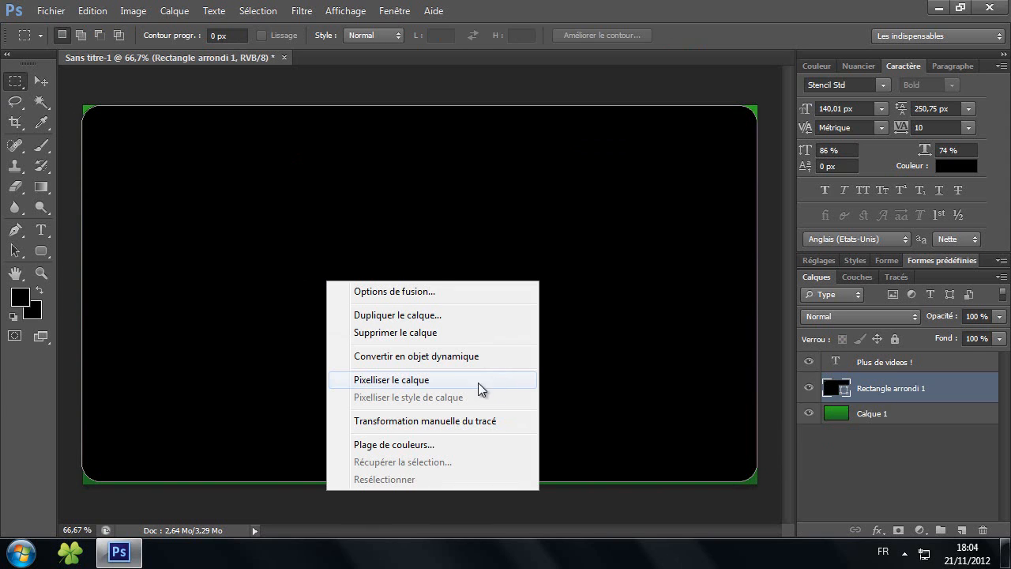
left_click(446, 421)
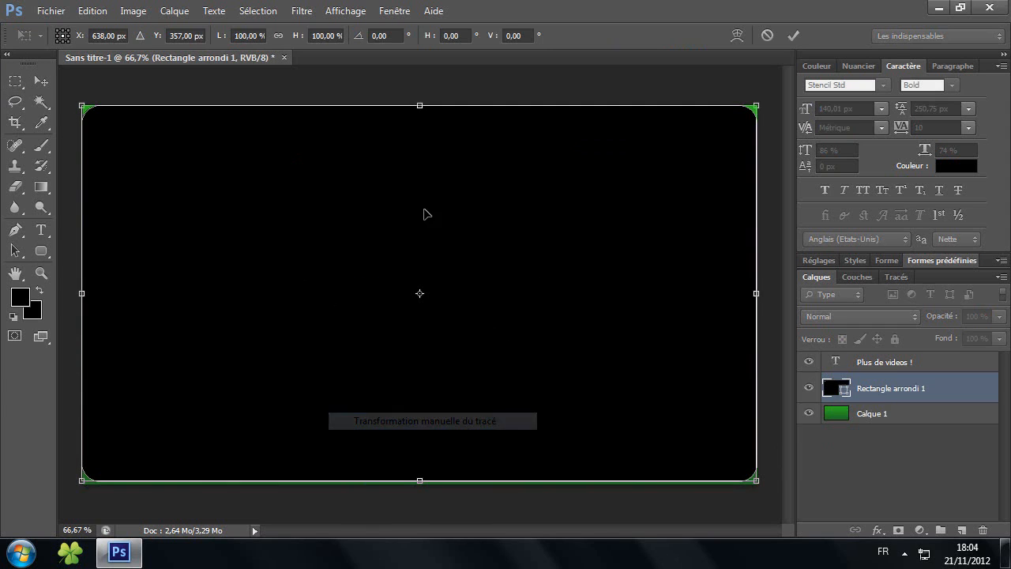
mouse_move(420, 106)
left_mouse_down()
mouse_move(421, 139)
mouse_move(420, 105)
left_mouse_up()
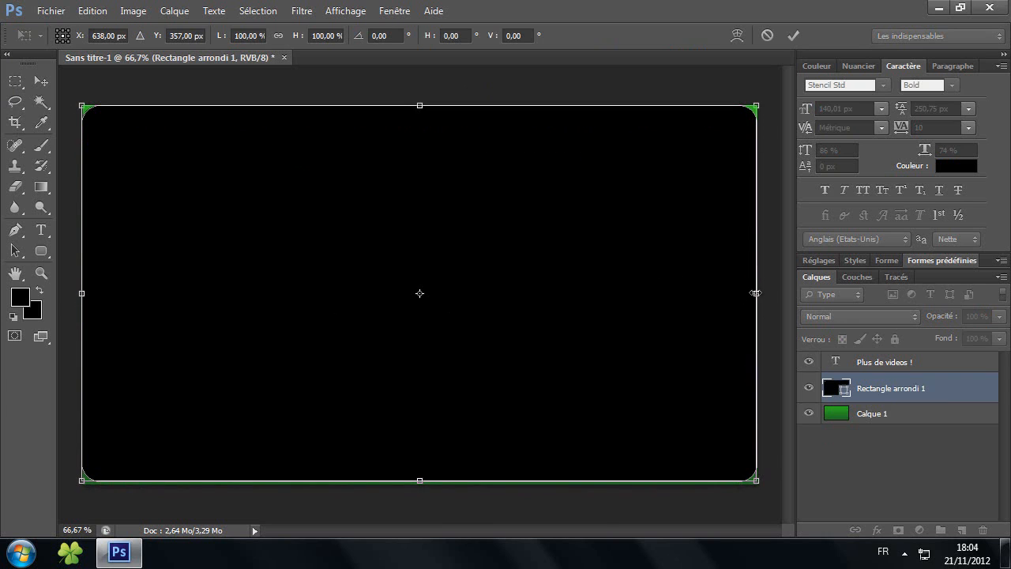
mouse_move(756, 294)
left_mouse_down()
mouse_move(708, 300)
mouse_move(757, 300)
left_mouse_up()
mouse_move(419, 480)
left_mouse_down()
mouse_move(420, 445)
mouse_move(419, 483)
left_mouse_up()
mouse_move(80, 297)
left_mouse_down()
mouse_move(129, 295)
mouse_move(81, 301)
left_mouse_up()
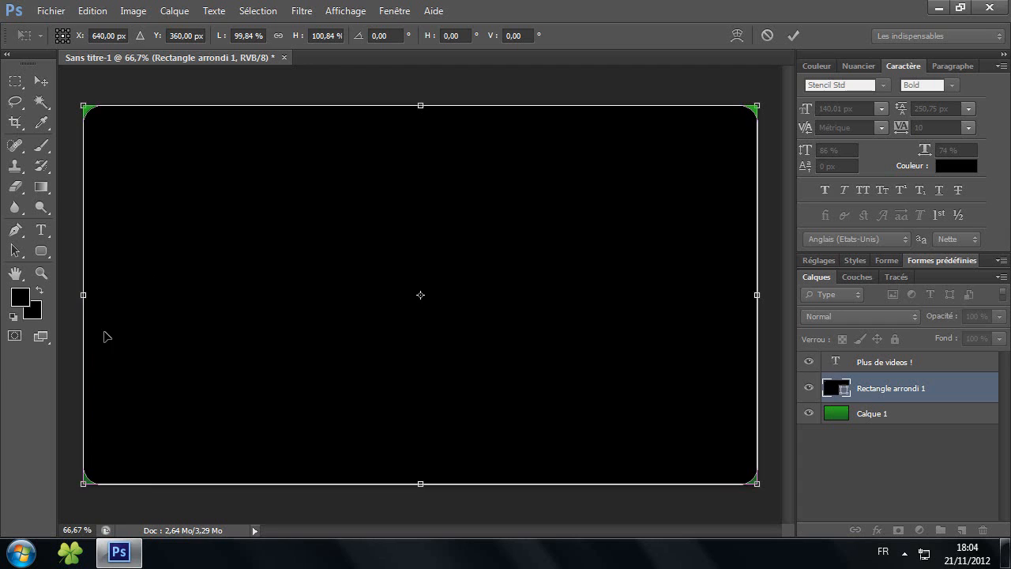
key("Return")
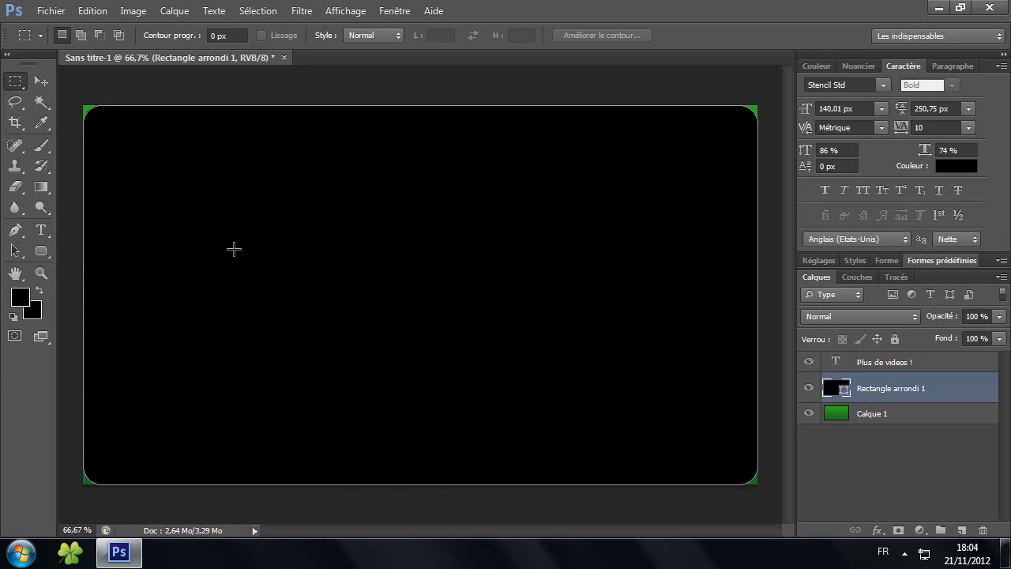
Scale the canvas-sized black rounded rectangle to 45% width and 45% height and apply the transformation.
right_click(382, 282)
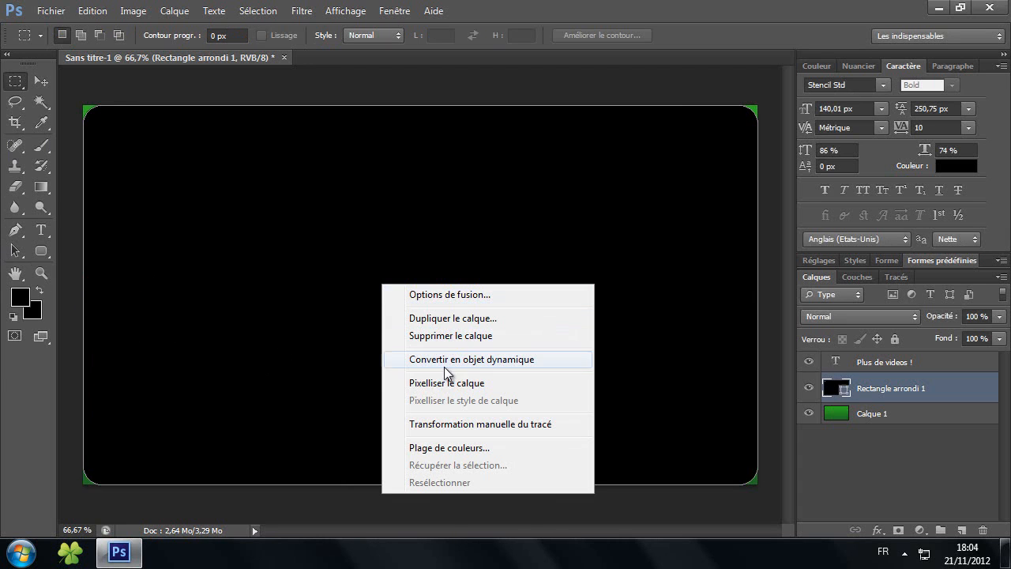
left_click(462, 423)
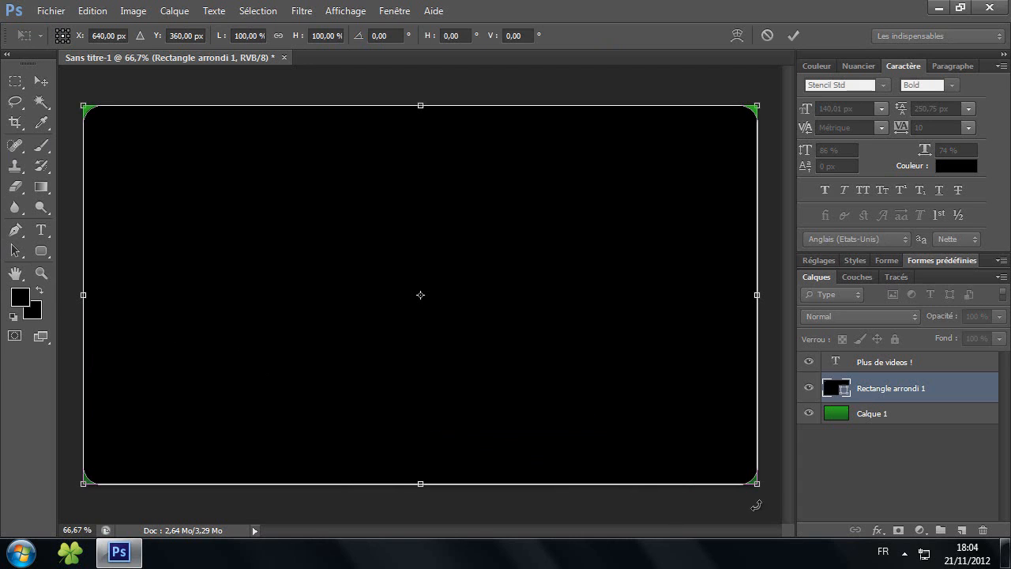
left_click(336, 36)
type("45")
key("shift+Tab")
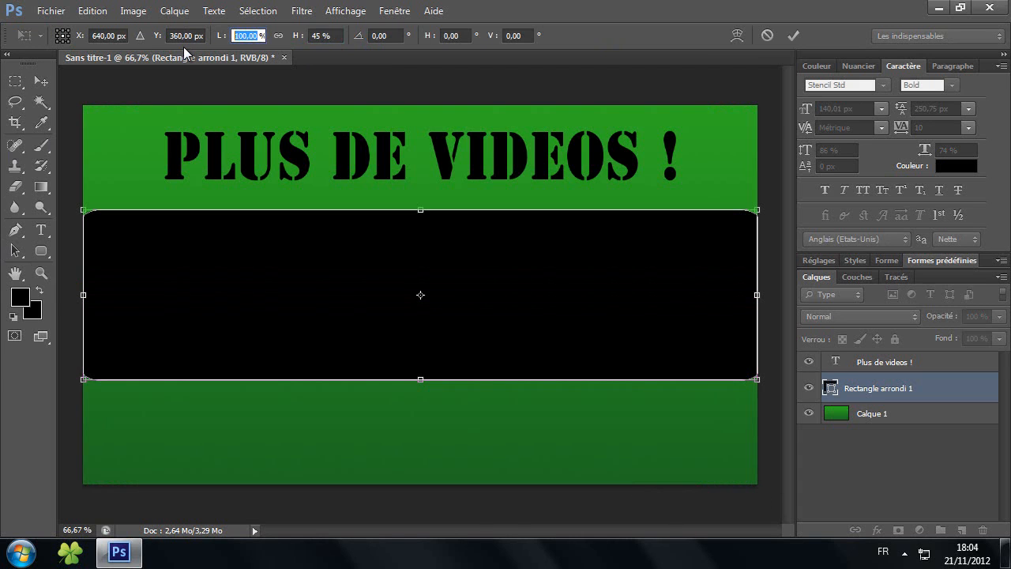
type("45")
left_click(41, 80)
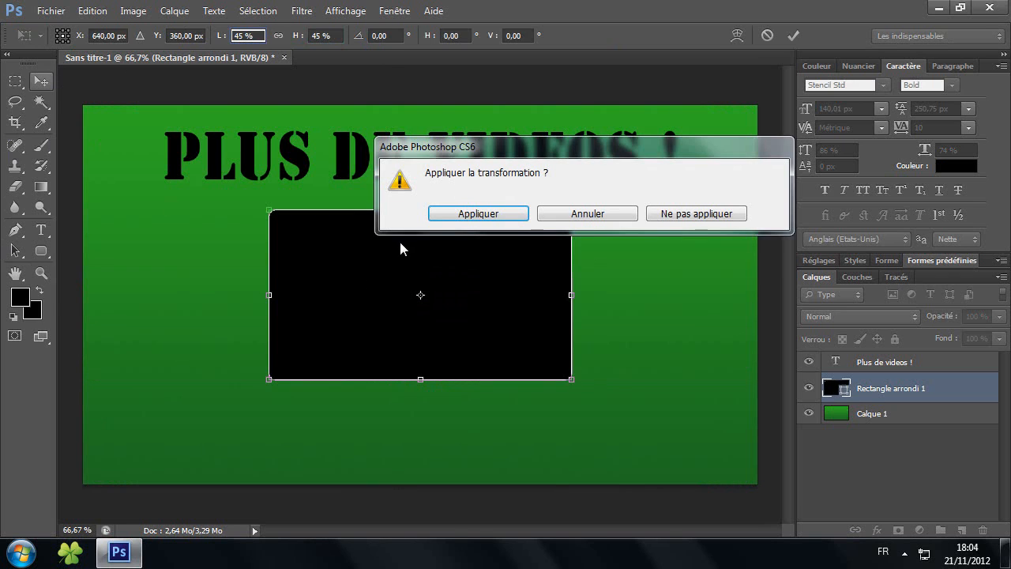
left_click(456, 221)
Move the scaled black rounded rectangle below the title's left half, and delete its layer.
left_click_drag(505, 313, 419, 311)
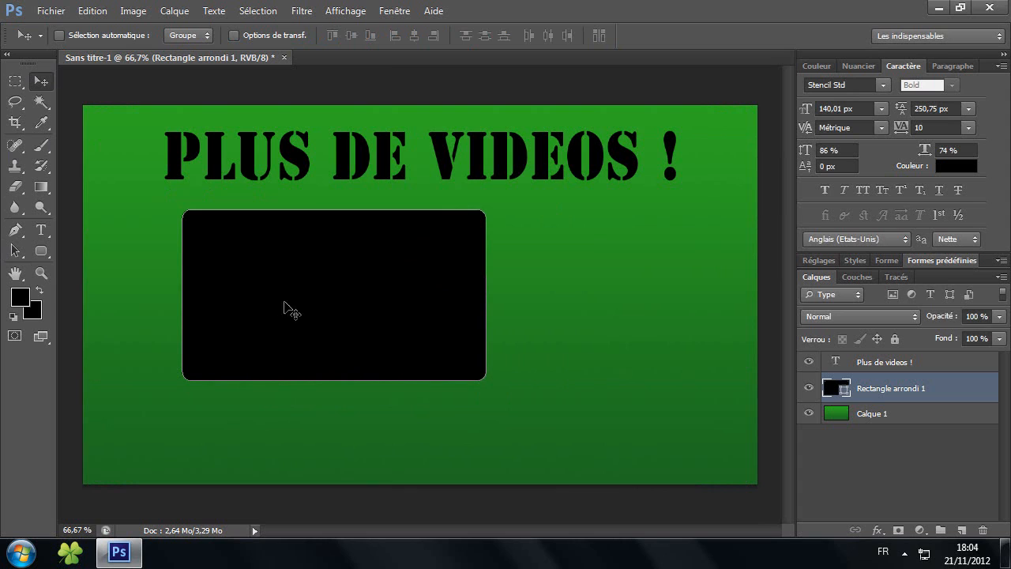
left_click_drag(338, 292, 296, 314)
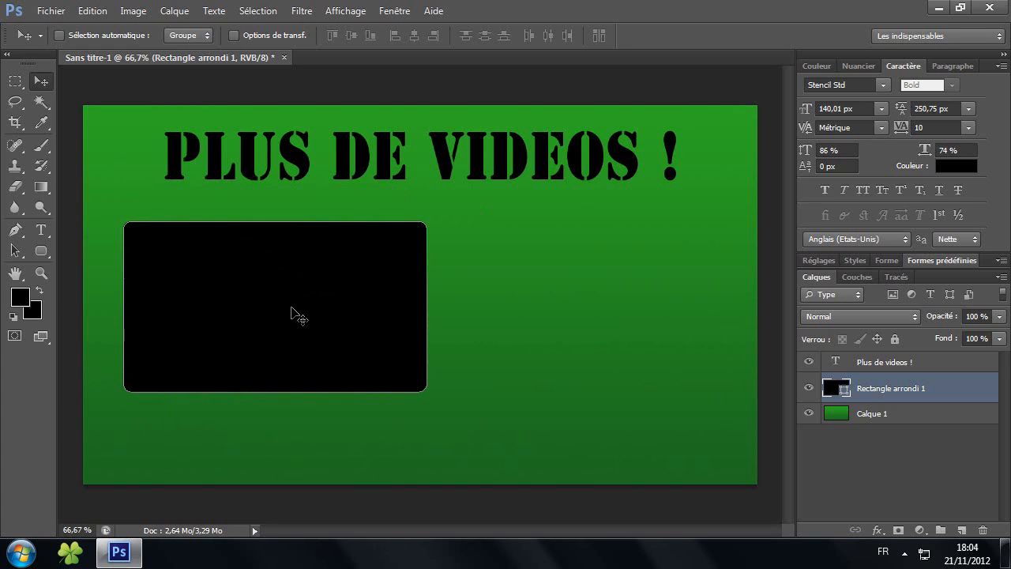
left_click(984, 530)
left_click(471, 224)
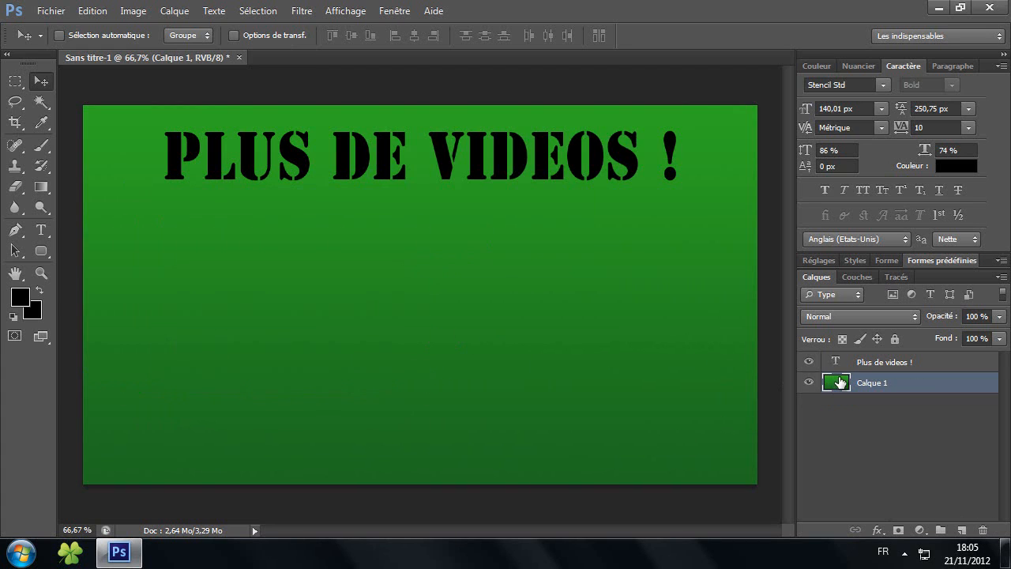
Duplicate the gradient layer Calque 1 to make two smaller gradient rectangles side by side below the title.
right_click(837, 383)
left_click(917, 411)
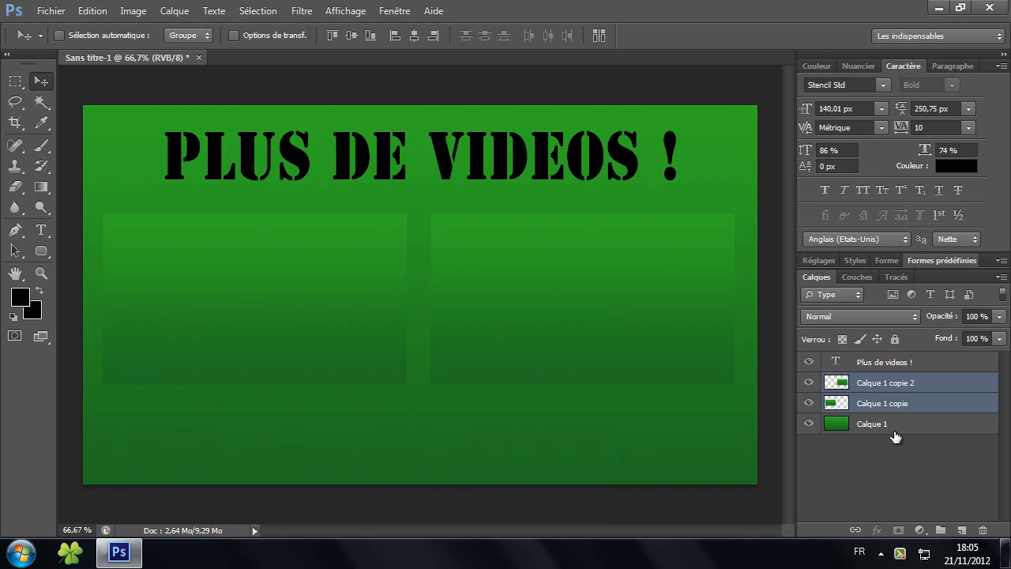
left_click(896, 431)
double_click(927, 387)
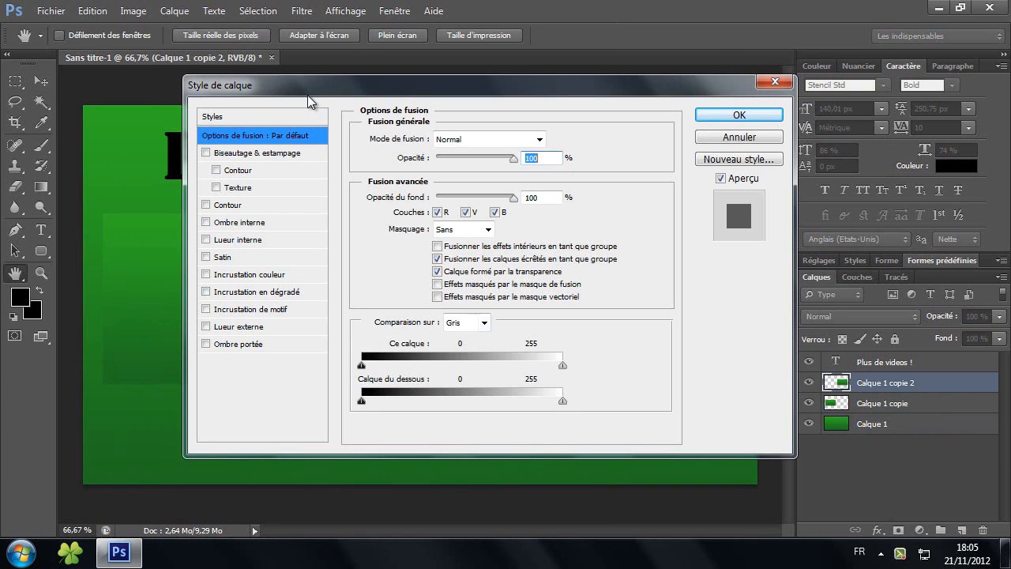
left_click_drag(308, 95, 448, 109)
left_click(366, 291)
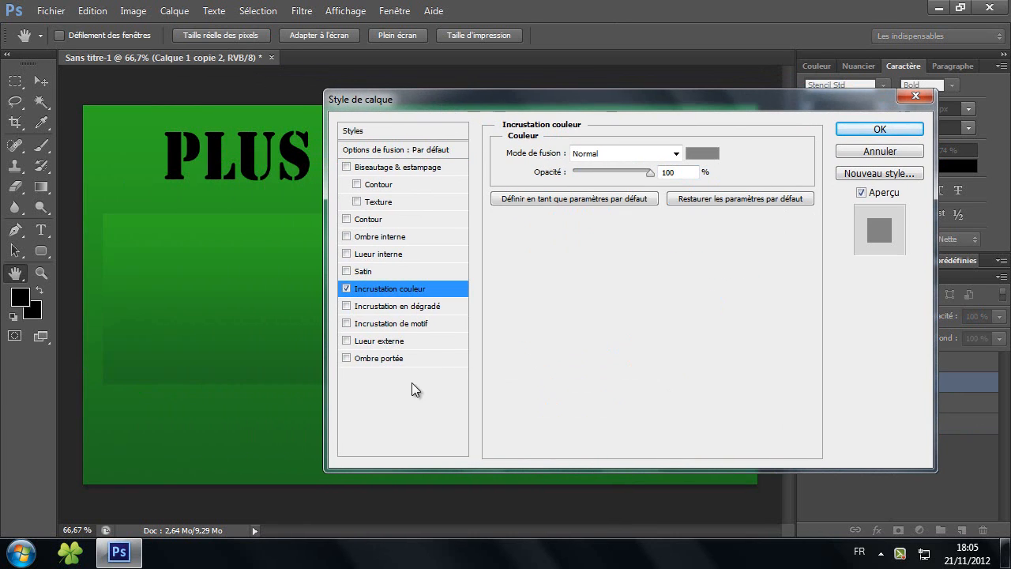
left_click(347, 289)
left_click_drag(581, 99, 505, 156)
left_click(830, 223)
Add a color overlay effect to the Calque 1 copie layer, leaving its gradient overlay disabled.
double_click(932, 409)
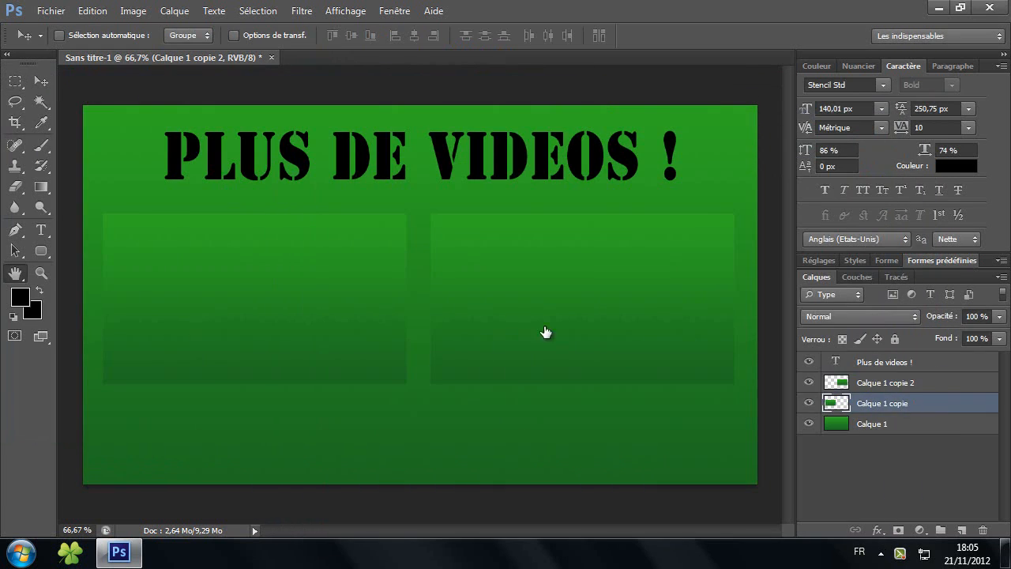
left_click_drag(419, 162, 530, 77)
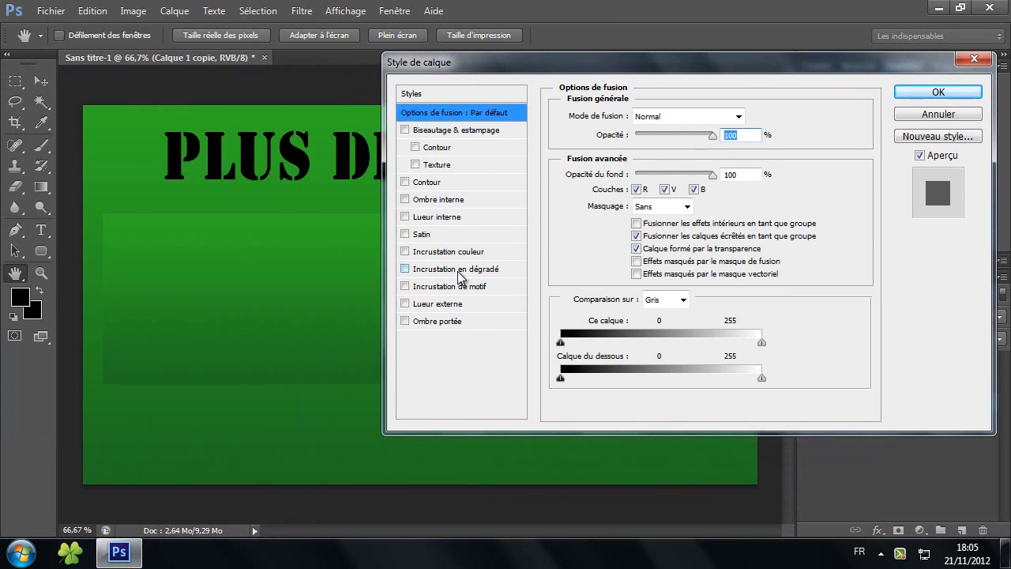
left_click(457, 270)
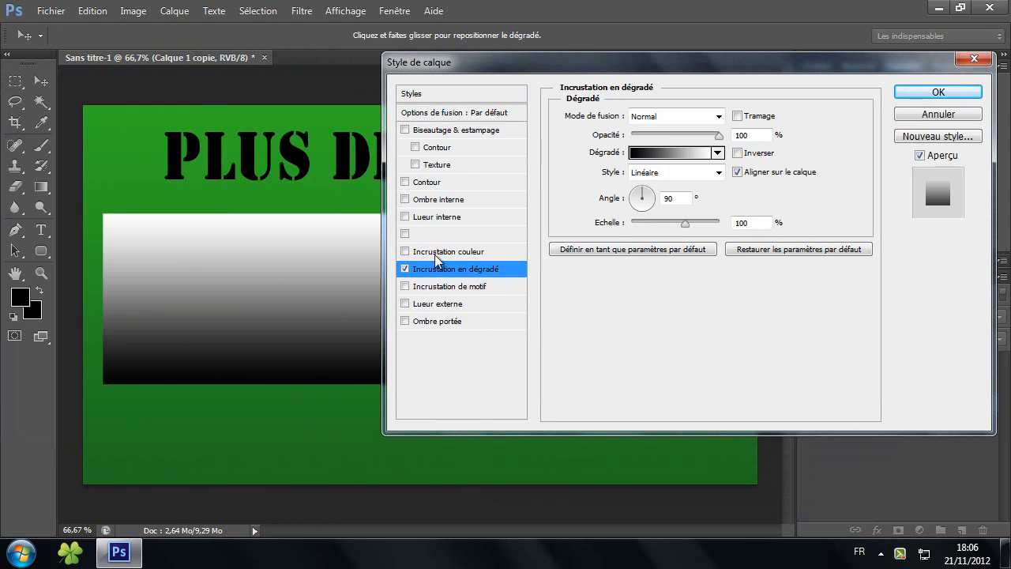
left_click(406, 268)
left_click(433, 253)
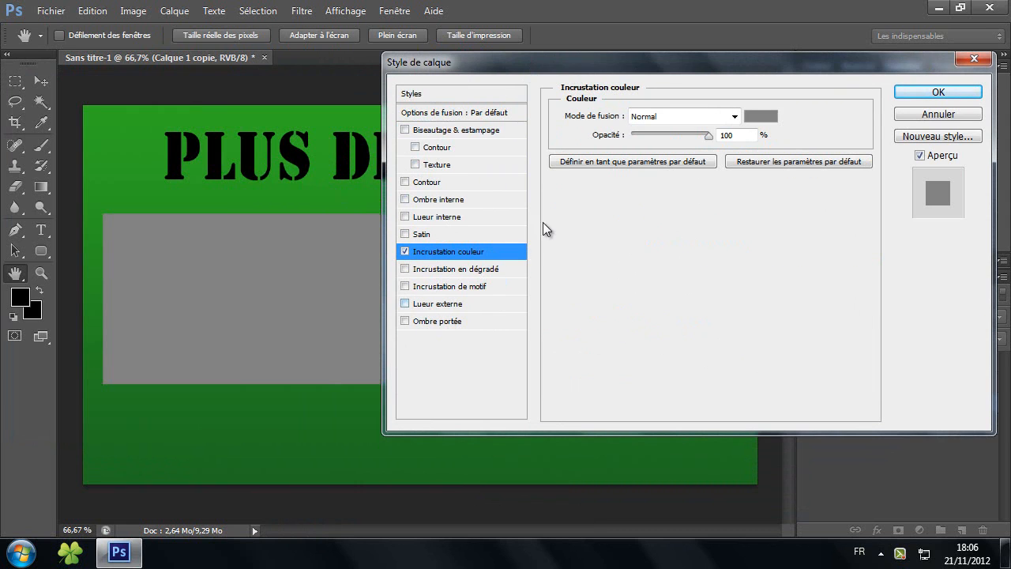
left_click(750, 117)
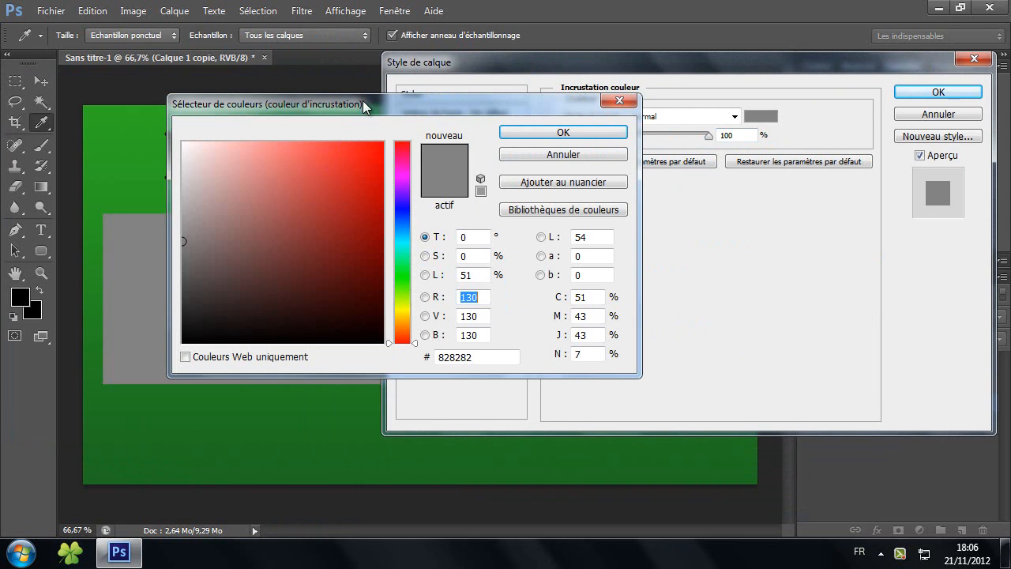
left_click_drag(362, 101, 590, 108)
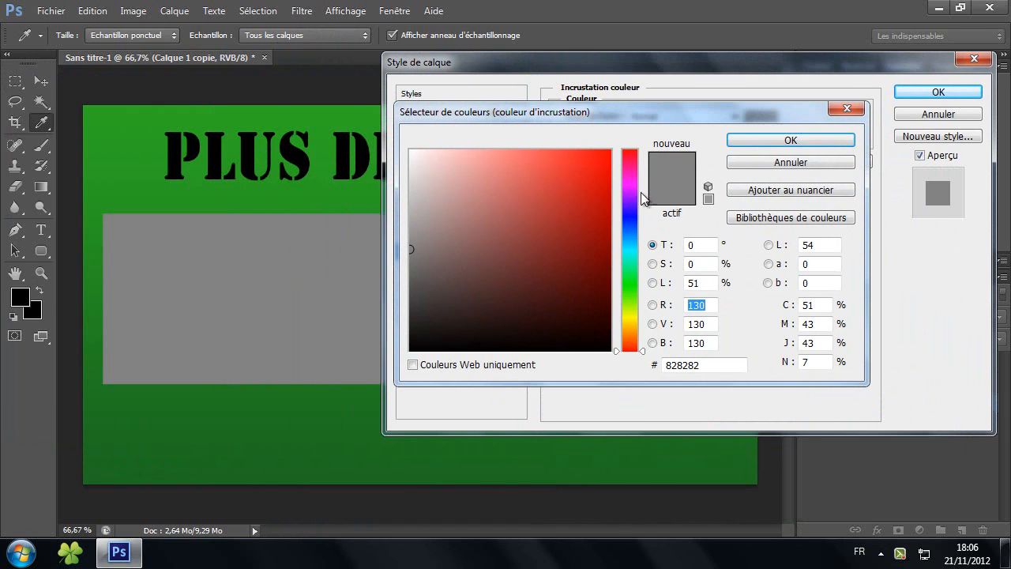
left_click(773, 164)
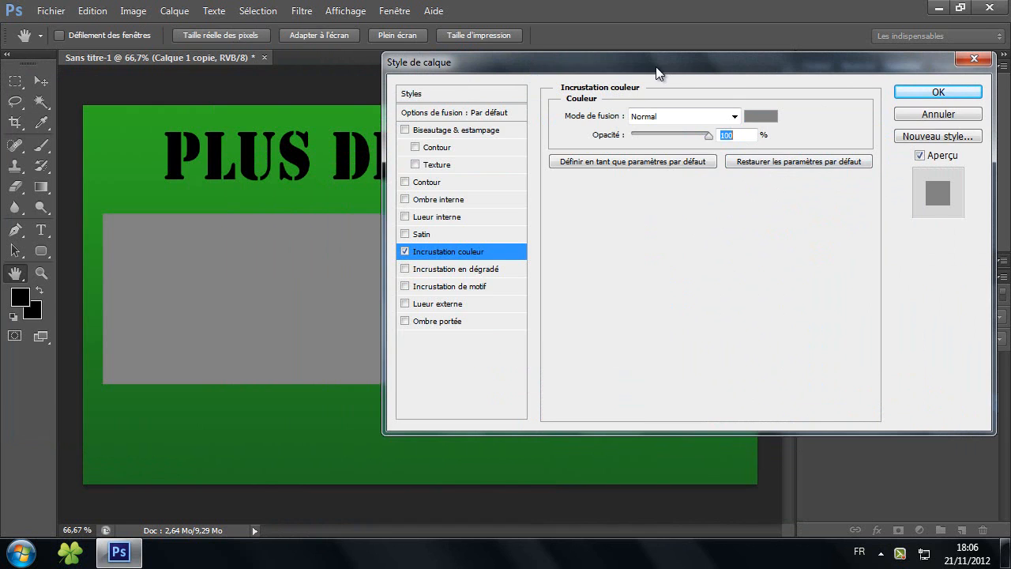
Set the overlay color of Calque 1 copie to magenta ff00fc and apply the layer style.
left_click_drag(655, 66, 695, 120)
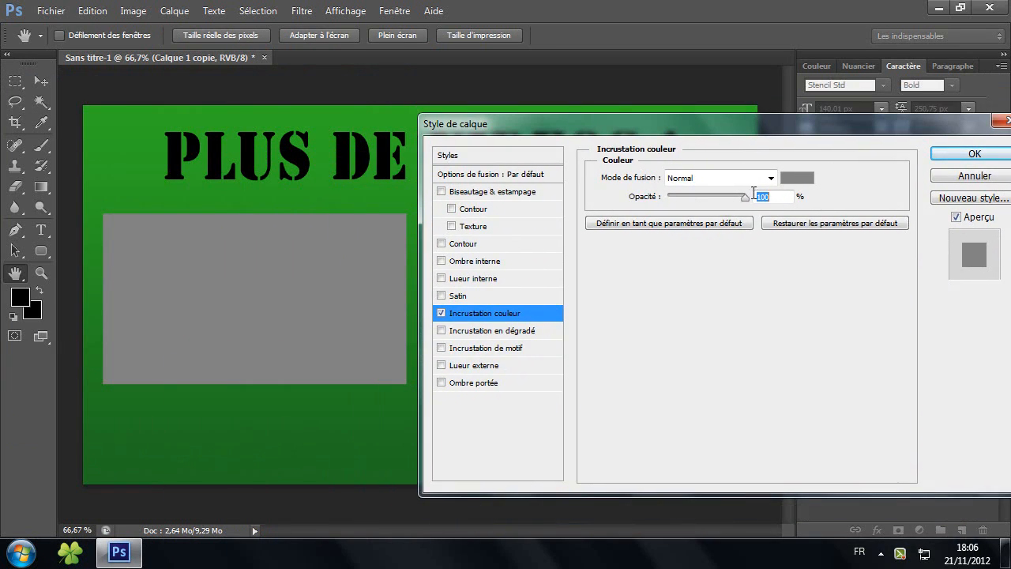
left_click(796, 178)
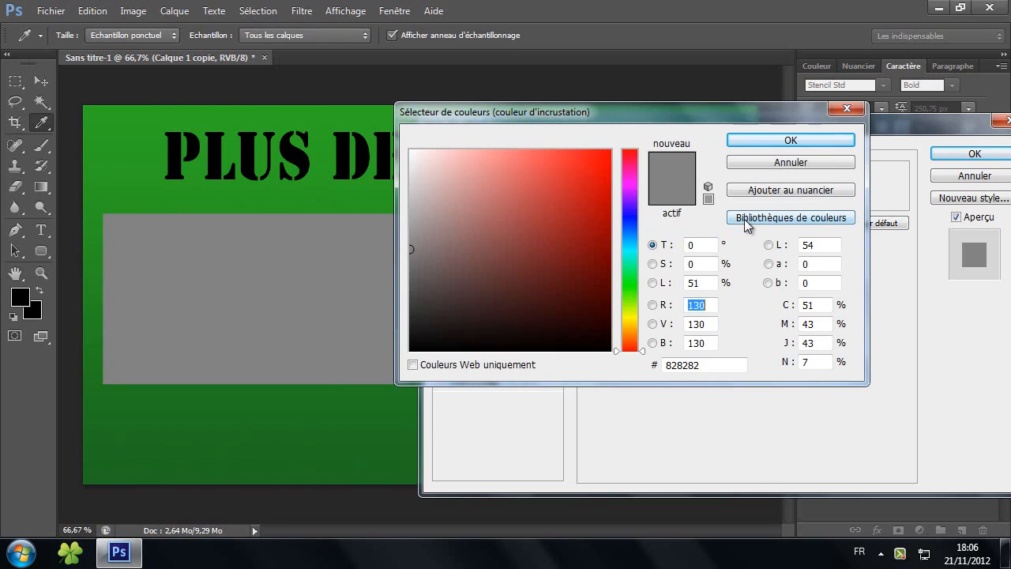
left_click(630, 183)
left_click_drag(571, 187, 771, 130)
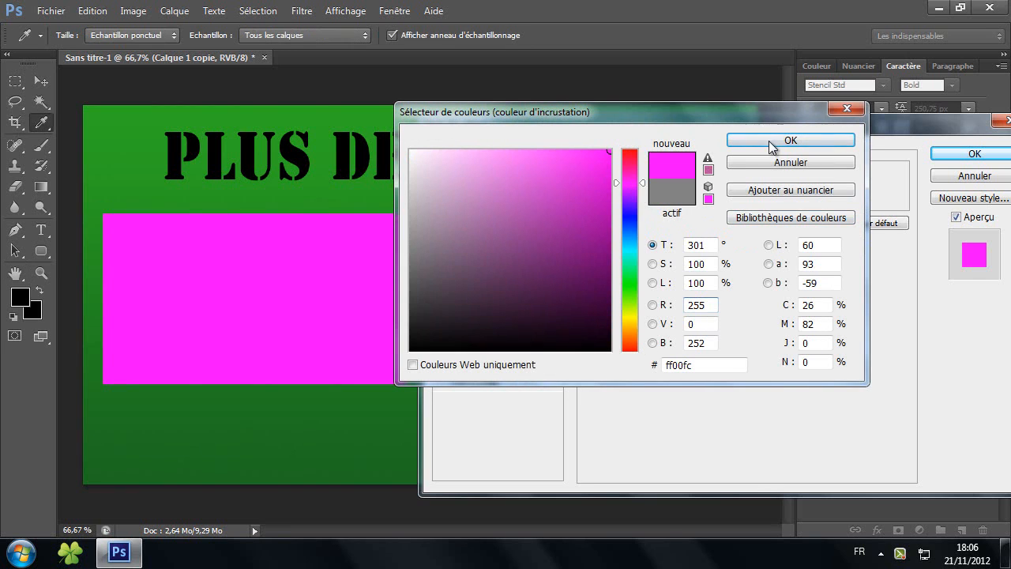
left_click(769, 140)
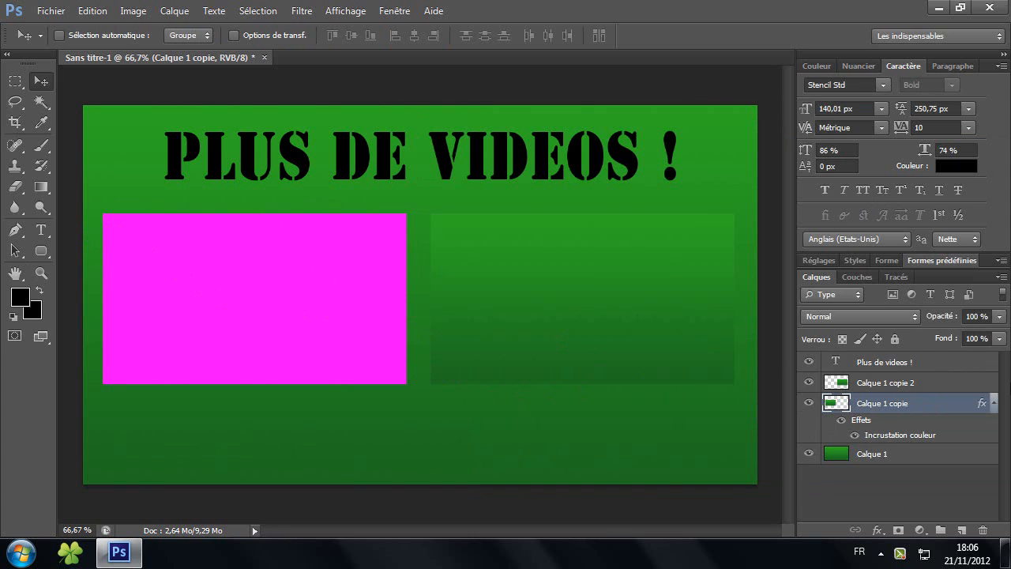
Copy the magenta overlay style from Calque 1 copie and paste it onto Calque 1 copie 2.
right_click(954, 405)
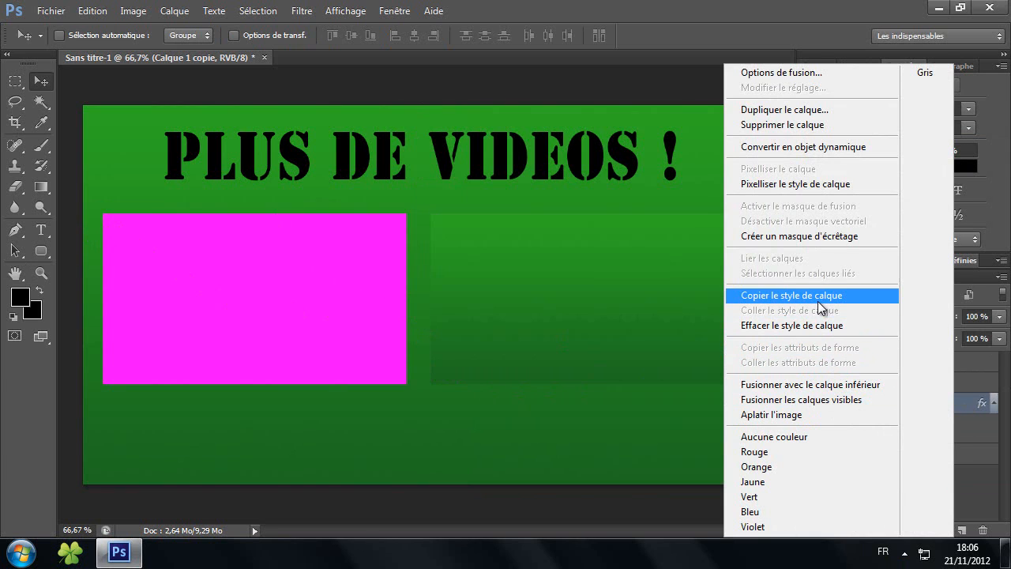
left_click(817, 297)
right_click(933, 382)
left_click(770, 310)
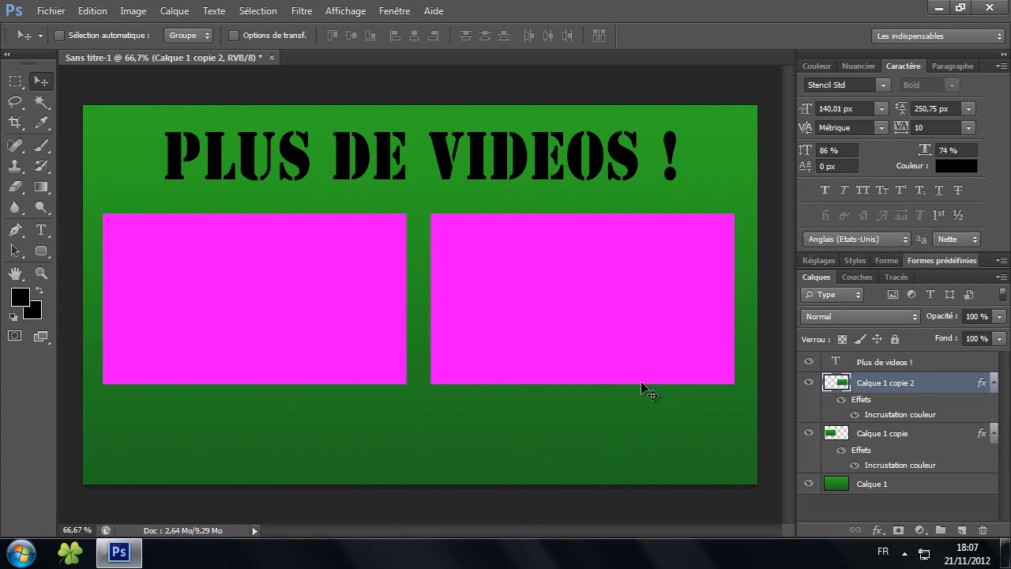
Merge the Calque 1 copie and Calque 1 copie 2 layers into one layer.
left_click(875, 439, "ctrl")
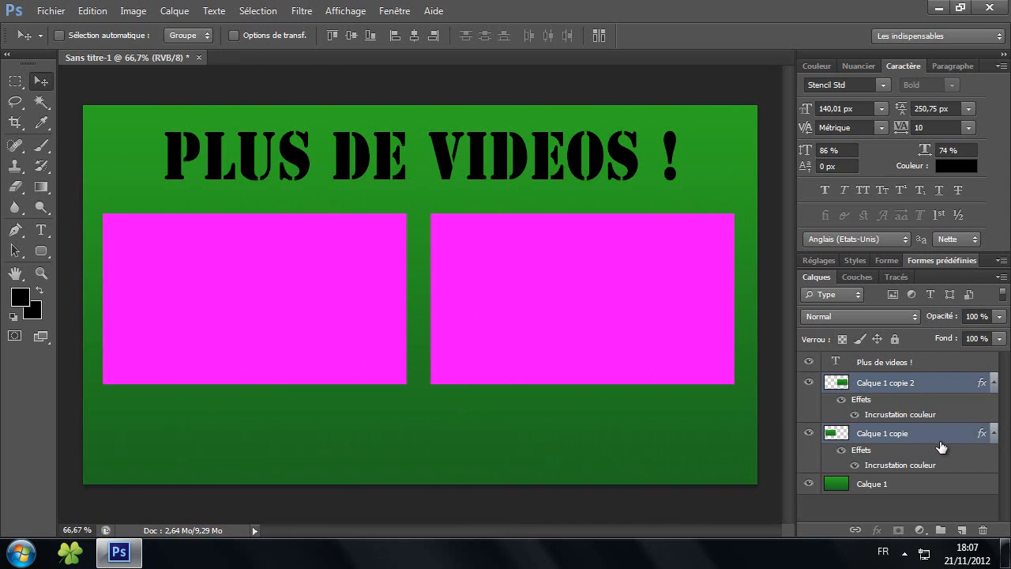
right_click(935, 441)
left_click(800, 387)
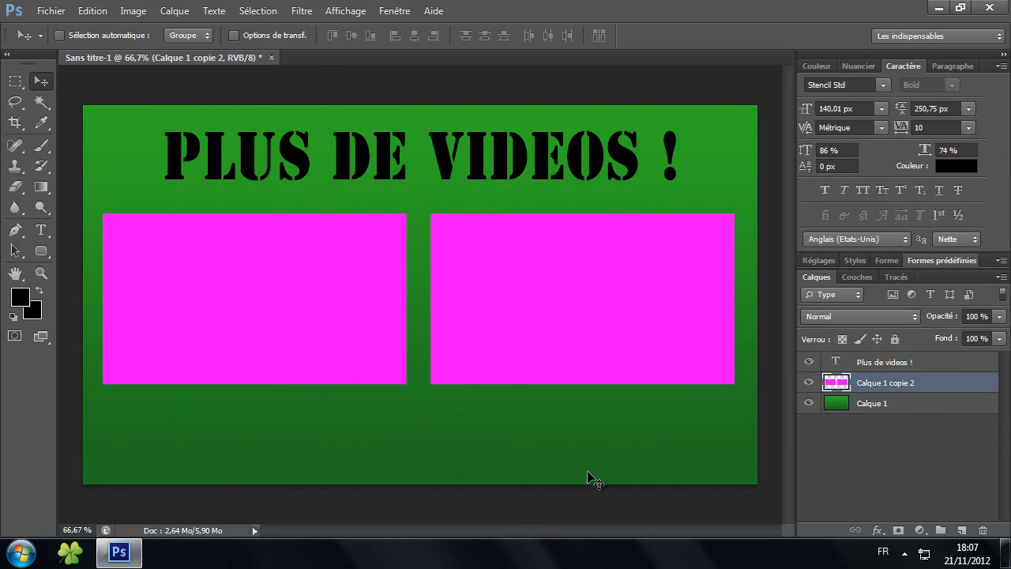
Center the merged magenta rectangles horizontally on the whole canvas, and clear the selection.
key("ctrl+a")
left_click(124, 15)
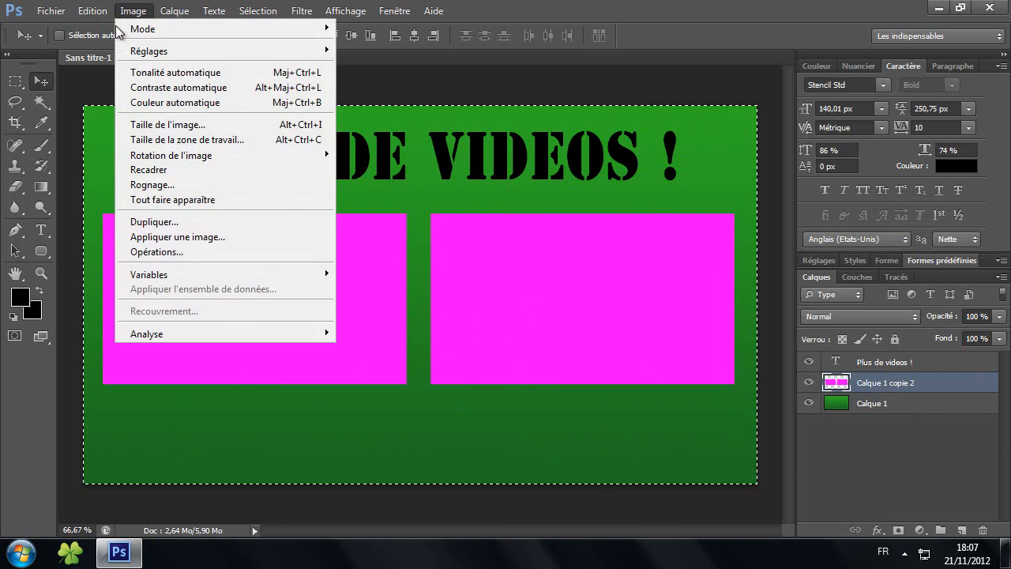
mouse_move(174, 11)
mouse_move(341, 381)
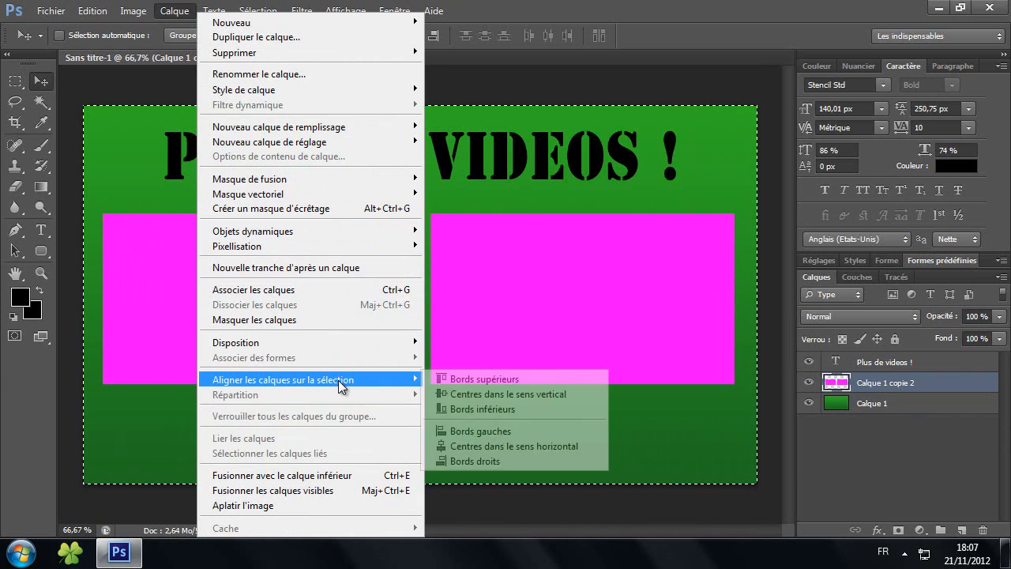
left_click(536, 443)
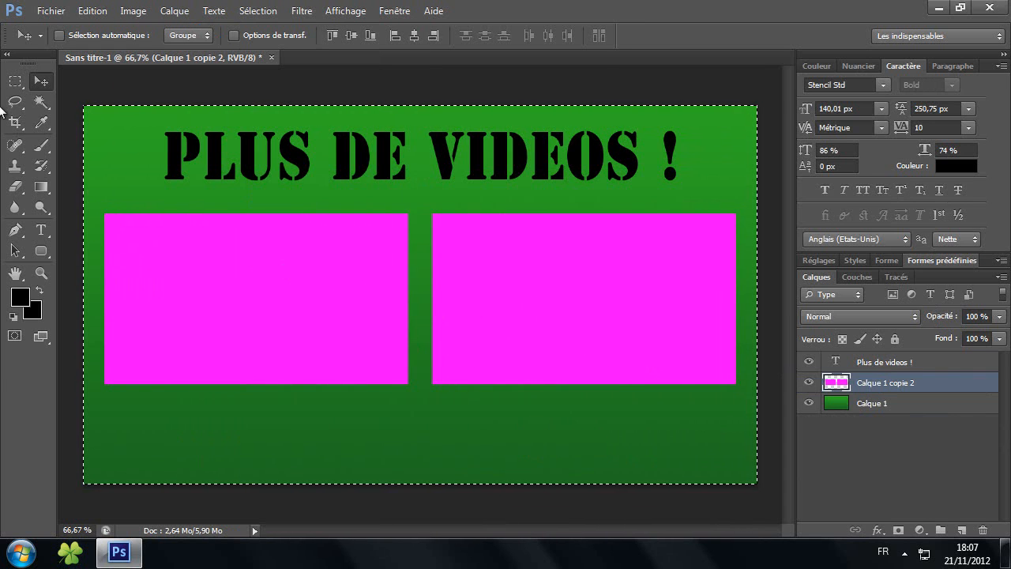
left_click(15, 80)
right_click(264, 223)
left_click(320, 232)
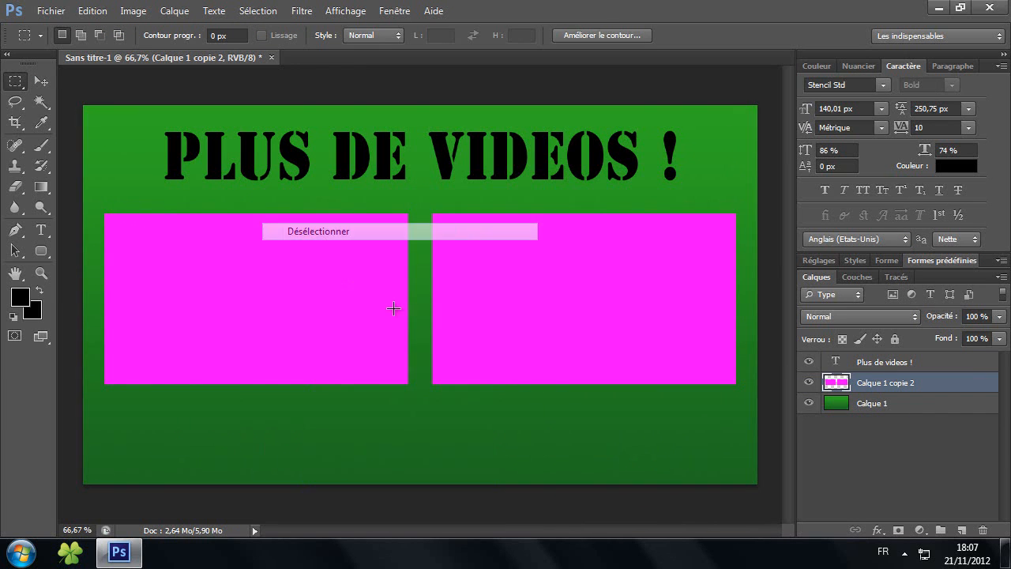
Save a copy of the image to the desktop (Bureau) as a JPEG named BACKGROUND at maximum quality 12.
left_click(47, 11)
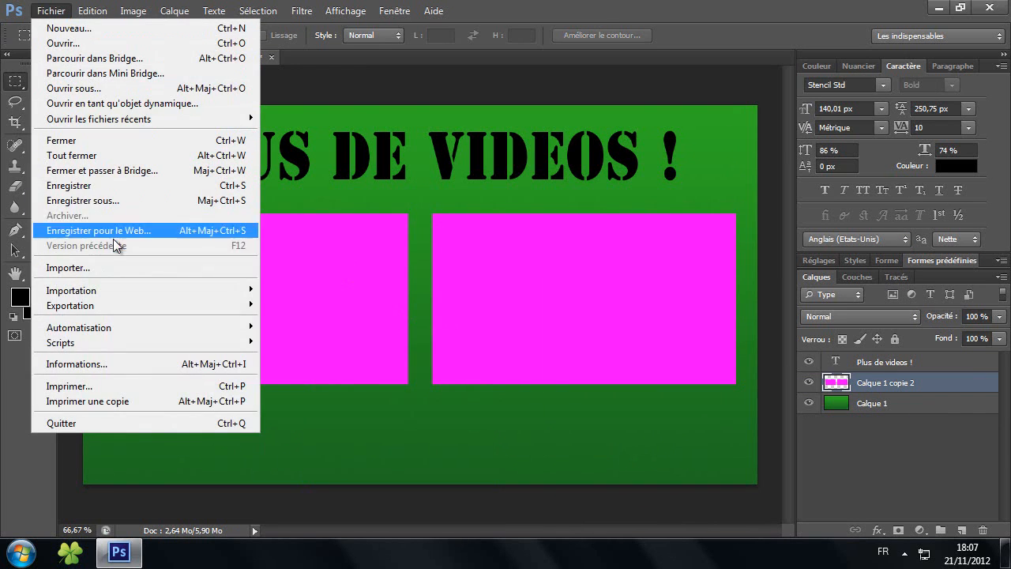
left_click(108, 198)
left_click(530, 323)
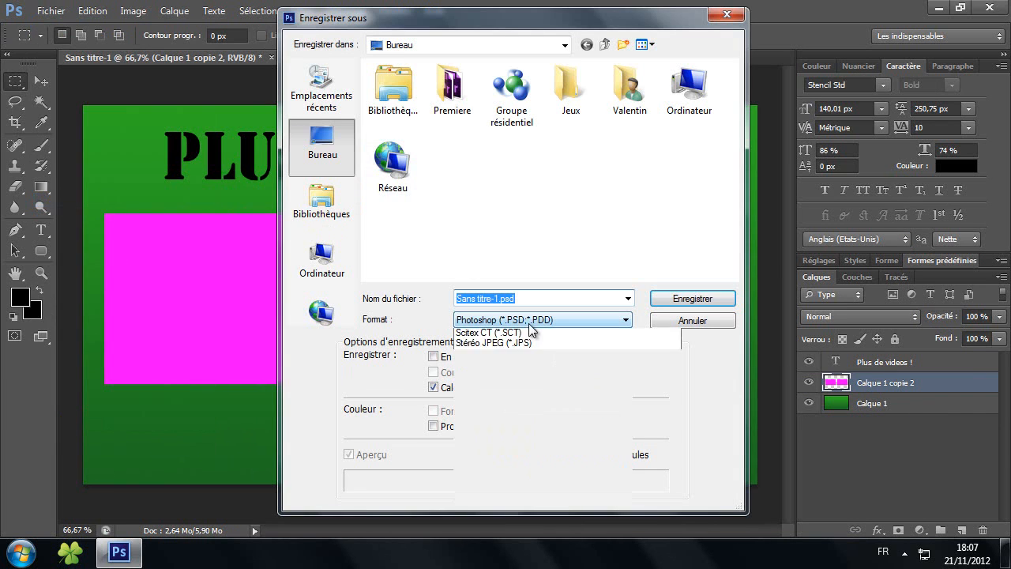
left_click(498, 426)
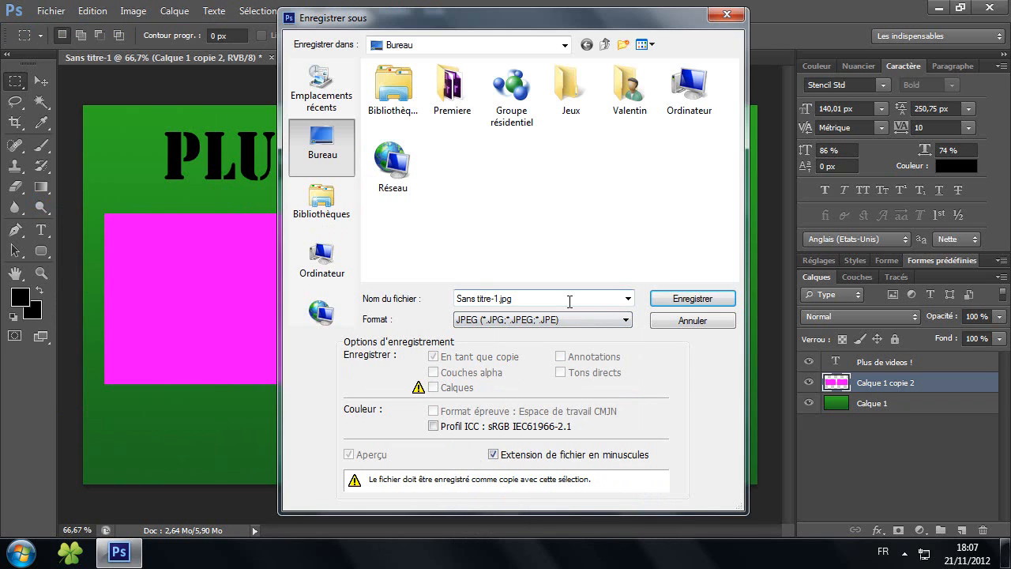
left_click_drag(569, 301, 403, 302)
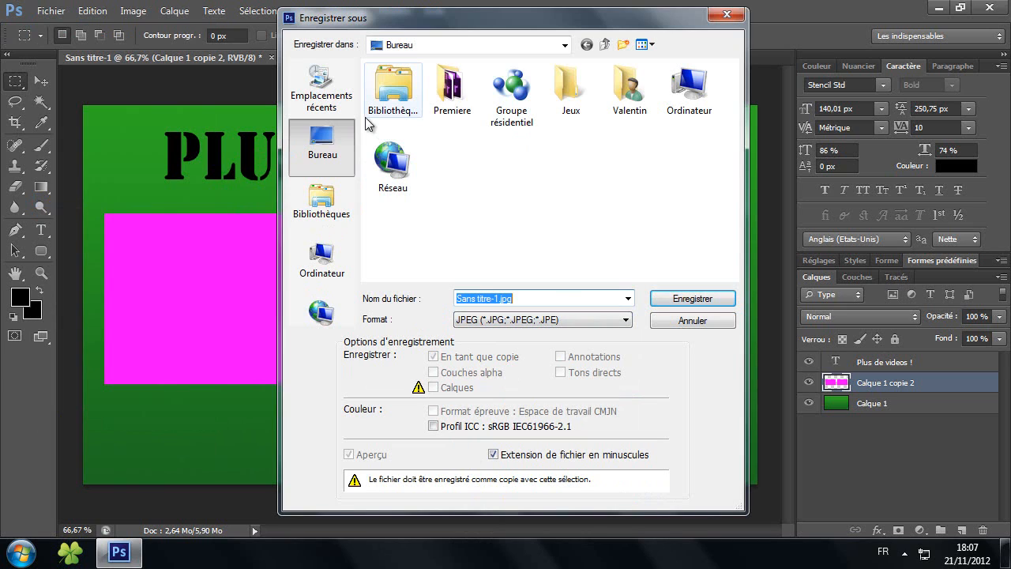
type("BACKGROU")
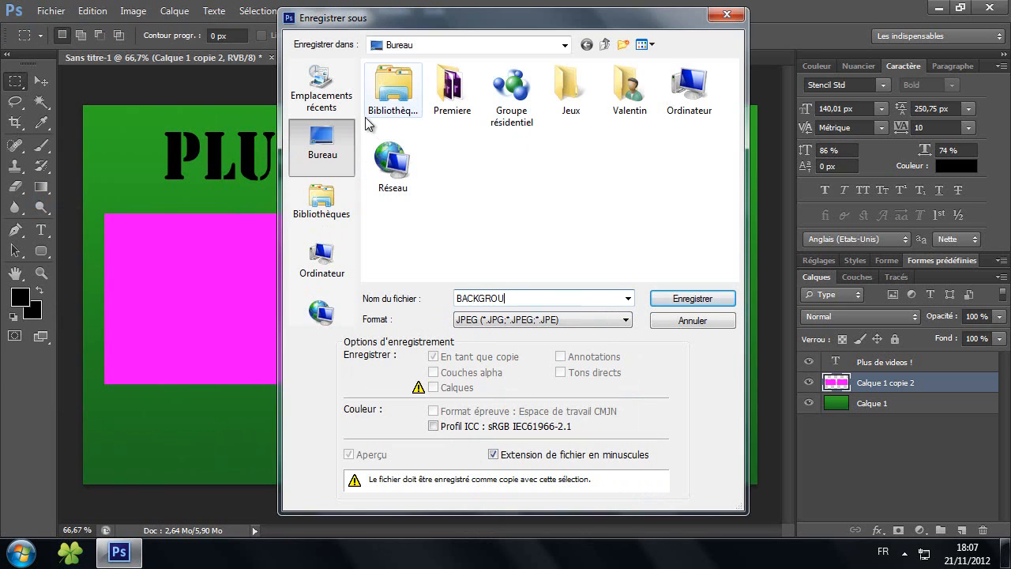
type("ND")
key("Return")
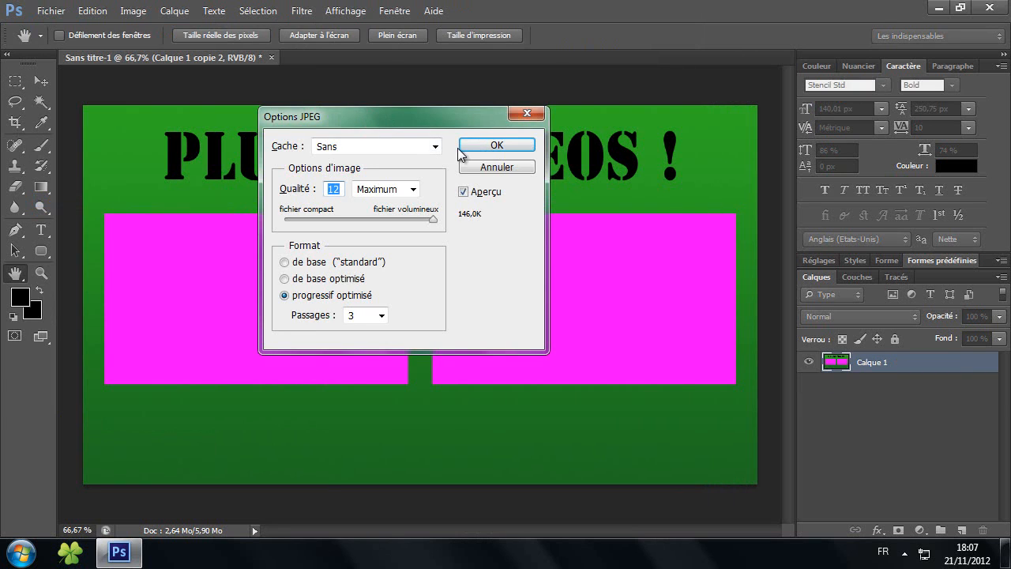
left_click(484, 146)
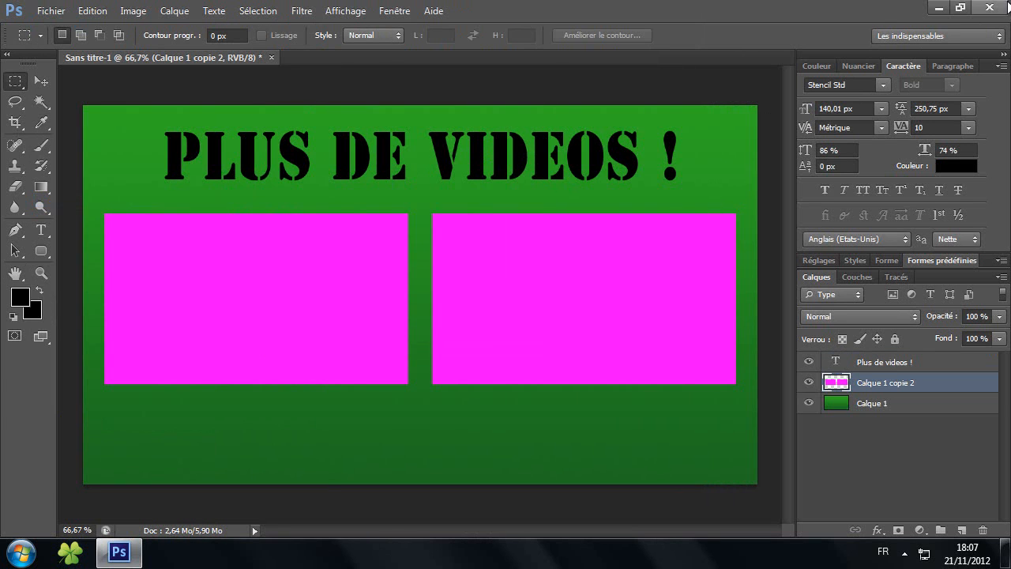
Close Photoshop and move the BACKGROUND.jpg icon below the 469151_DA... file on the desktop.
left_click(1008, 5)
left_click(562, 212)
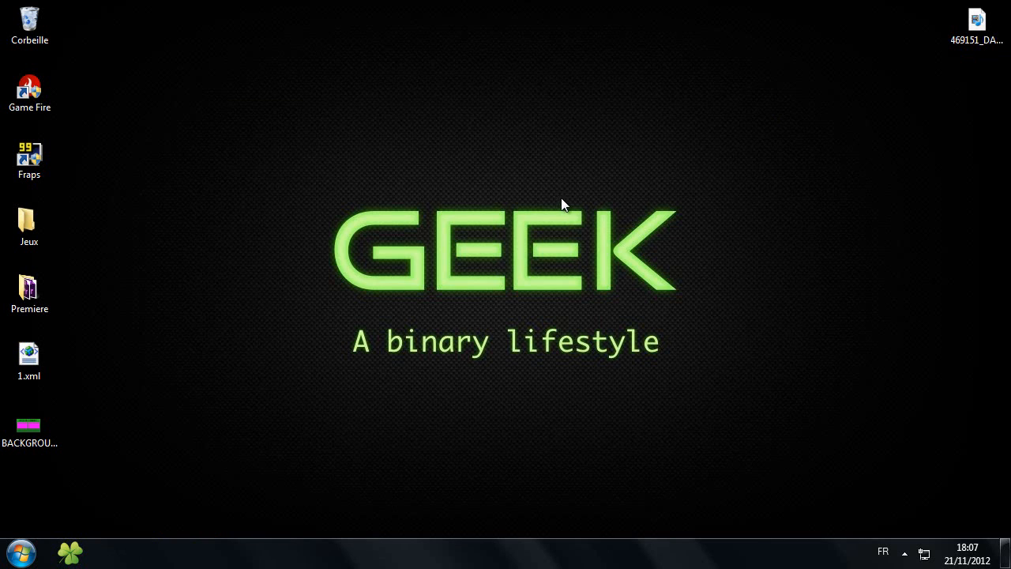
left_click_drag(32, 426, 974, 100)
left_click(794, 176)
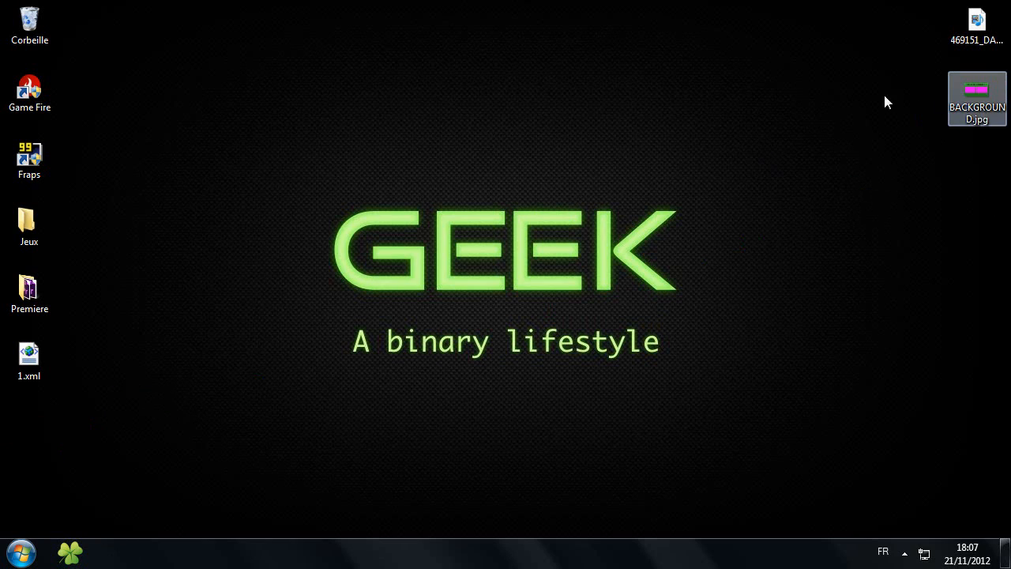
Create a new folder on the desktop and name it Projet.
right_click(845, 87)
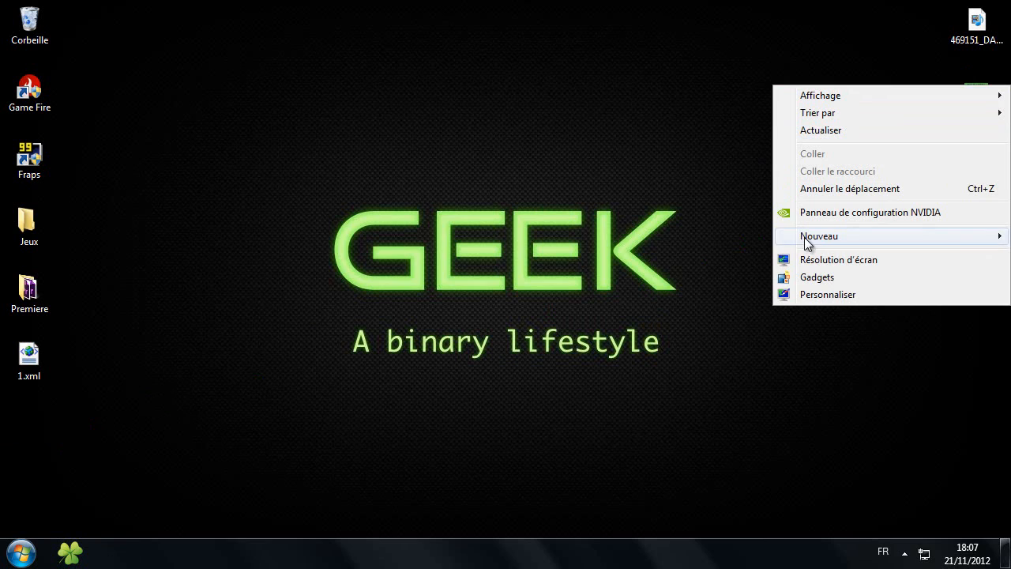
mouse_move(804, 237)
left_click(676, 240)
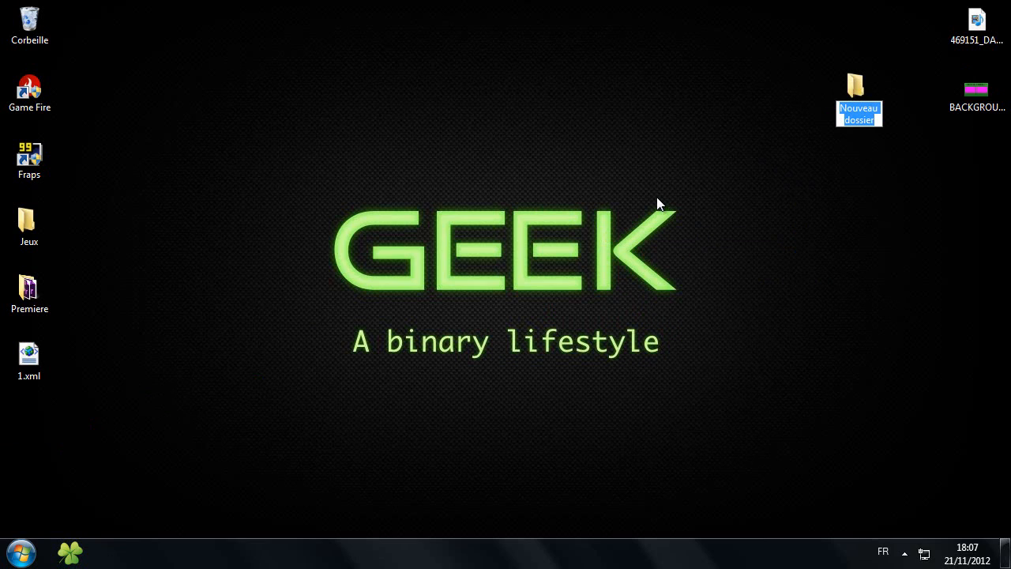
type("Backgr")
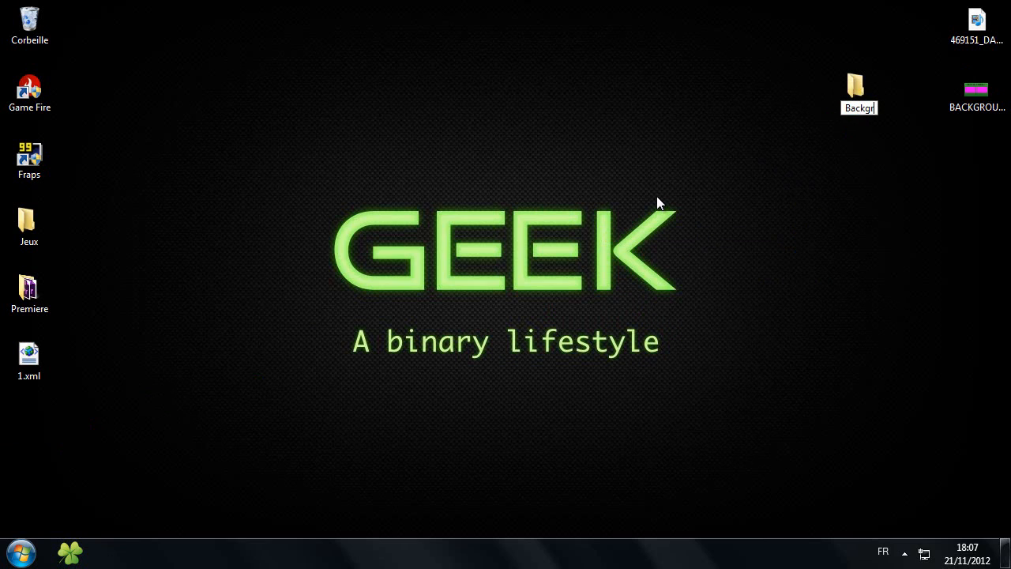
key("BackSpace")
key("BackSpace")
key("BackSpace")
key("BackSpace")
key("BackSpace")
key("BackSpace")
type("Projet")
key("Return")
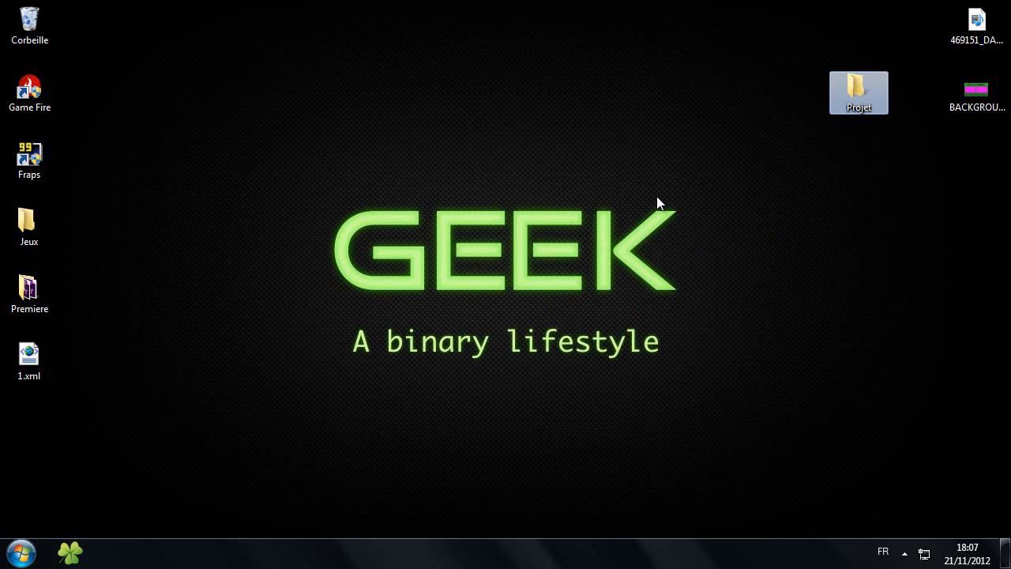
Move the 469151_DA... file and BACKGROUND.jpg into the Projet folder, and place the folder in the desktop's upper-right corner.
left_click(977, 22)
left_click(970, 87, "shift")
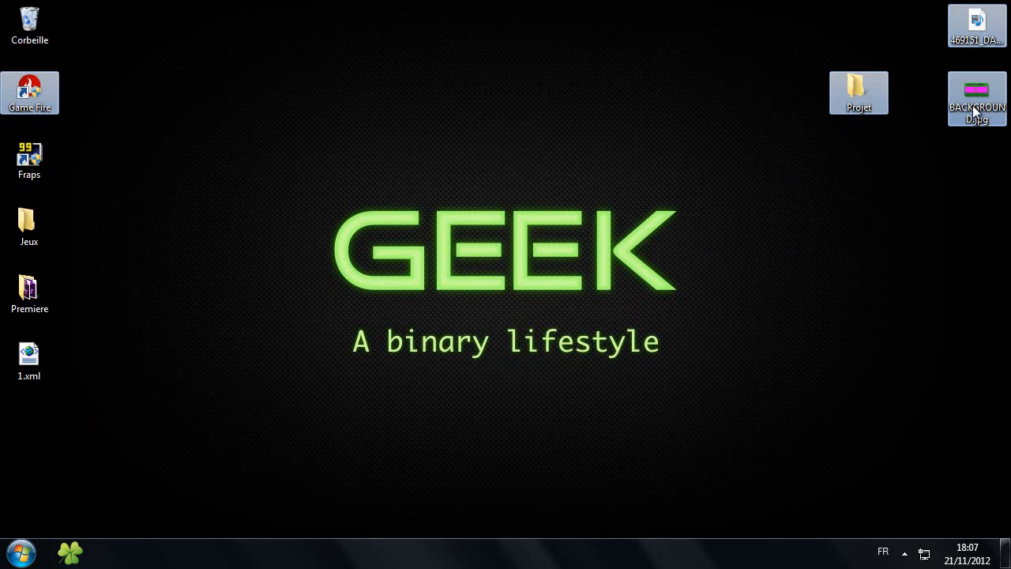
left_click(938, 125)
left_click(977, 22)
left_click(975, 91, "ctrl")
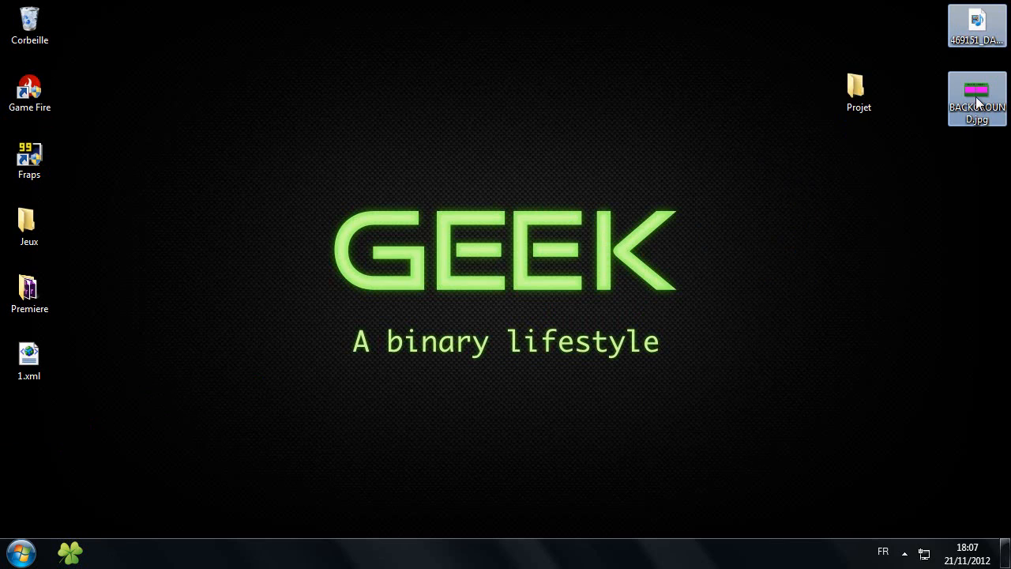
left_click_drag(975, 91, 981, 26)
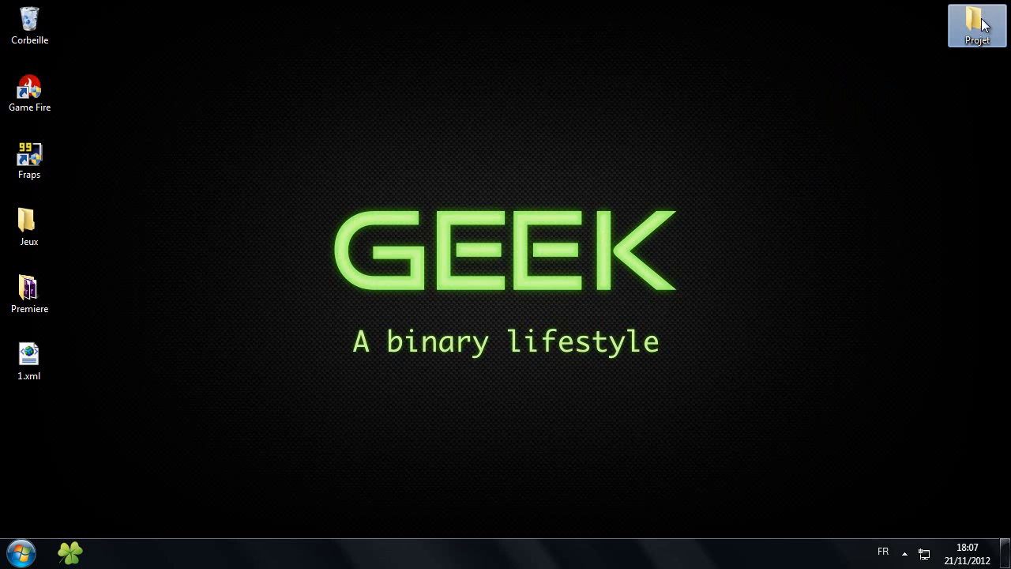
Open the Projet folder in a maximized window and enlarge its file icons to show thumbnails.
double_click(984, 28)
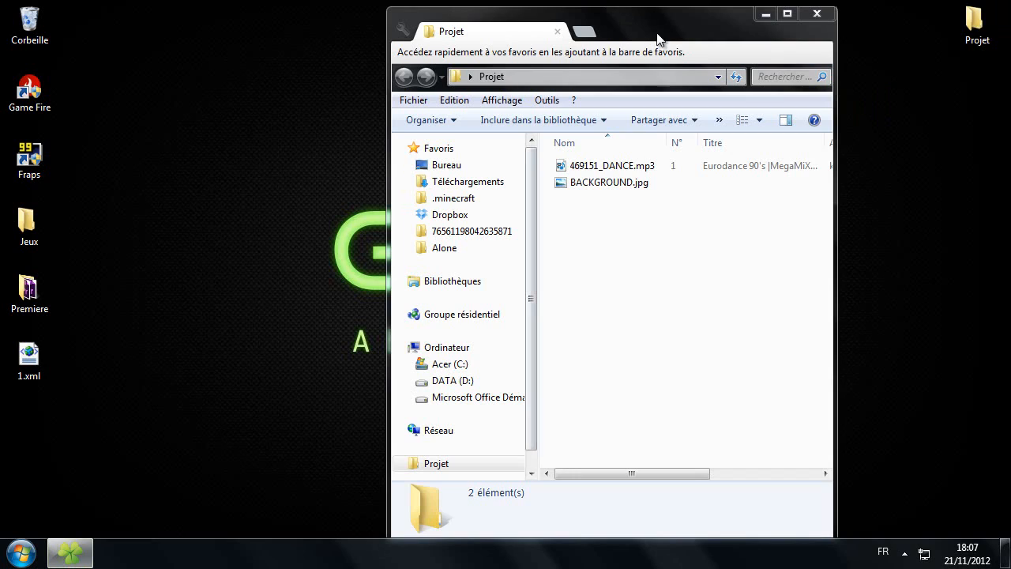
double_click(659, 36)
scroll(498, 224, "up", 3, "ctrl")
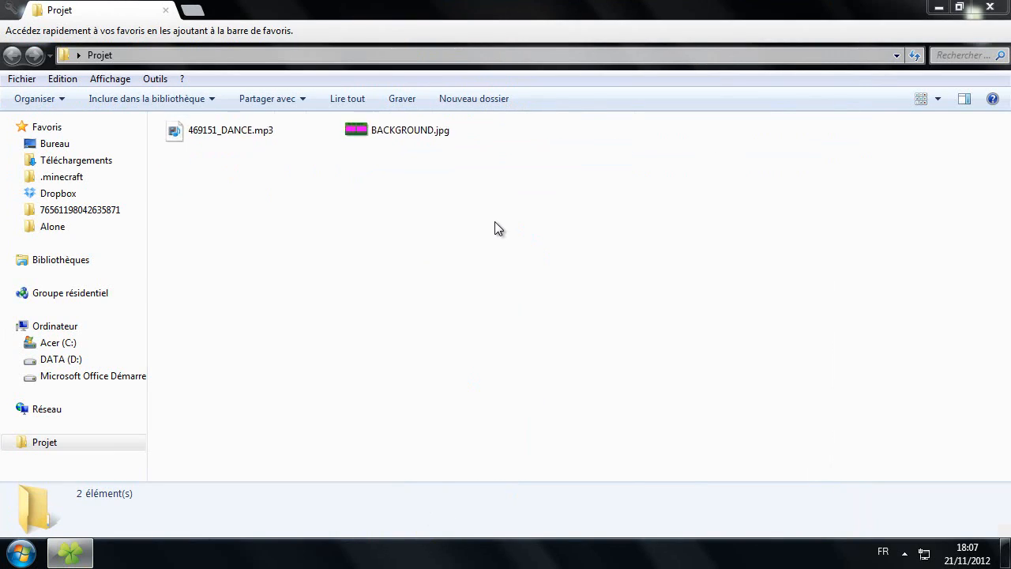
scroll(496, 228, "up", 3, "ctrl")
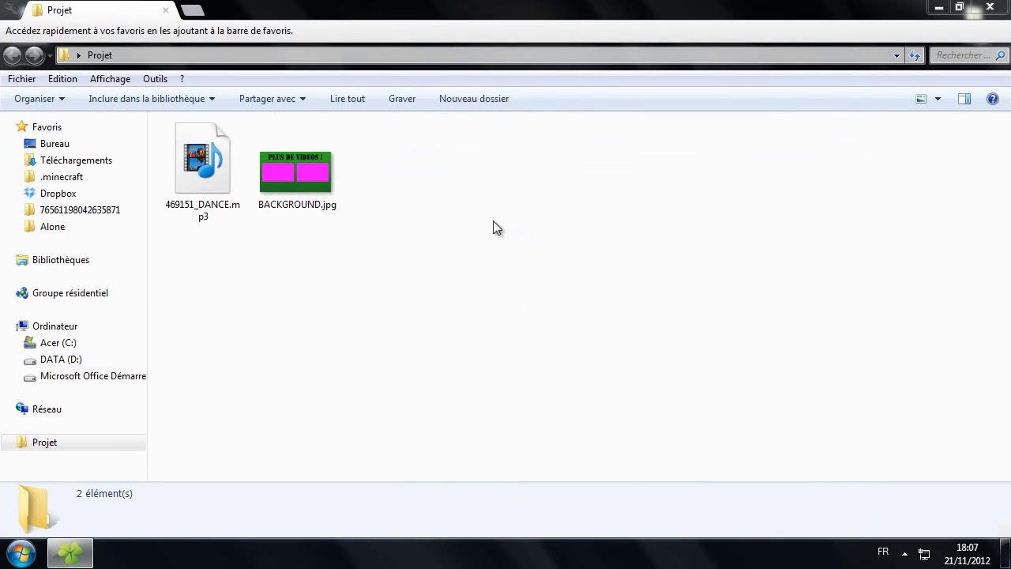
Rename the 469151_DANCE.mp3 file as Musique outro, keeping its .mp3 extension.
left_click(206, 166)
key("F2")
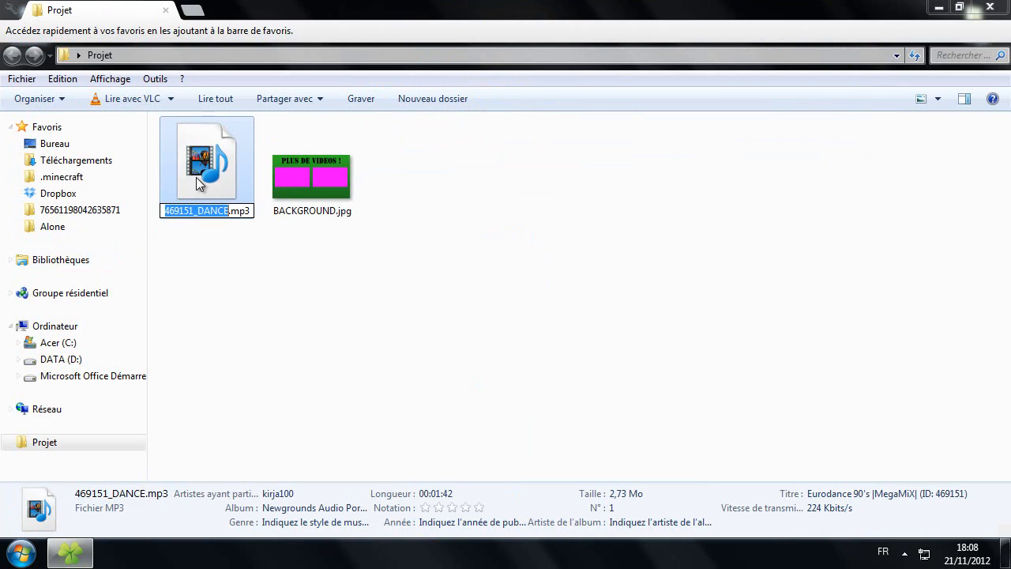
type("Musique")
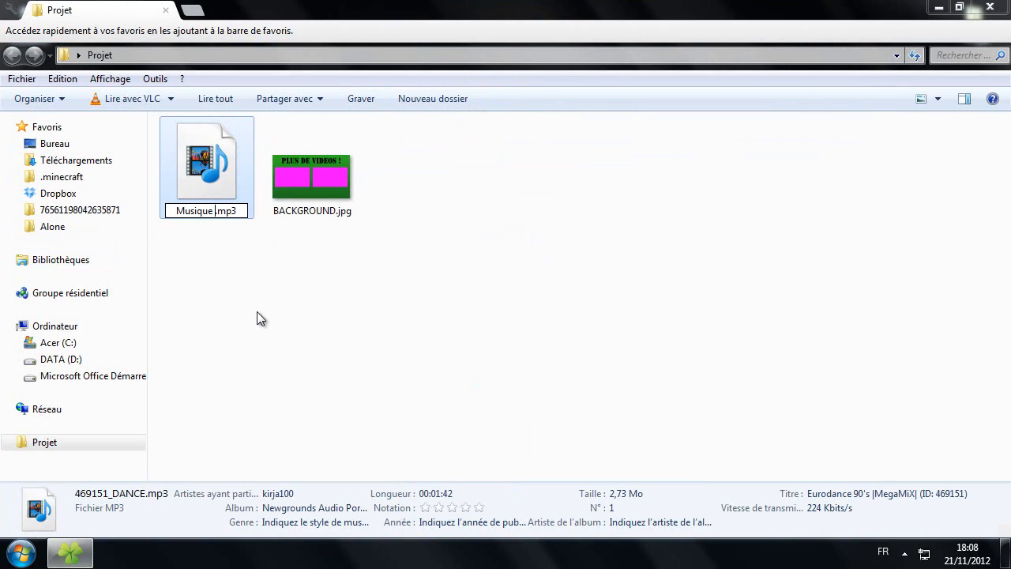
type(" outro")
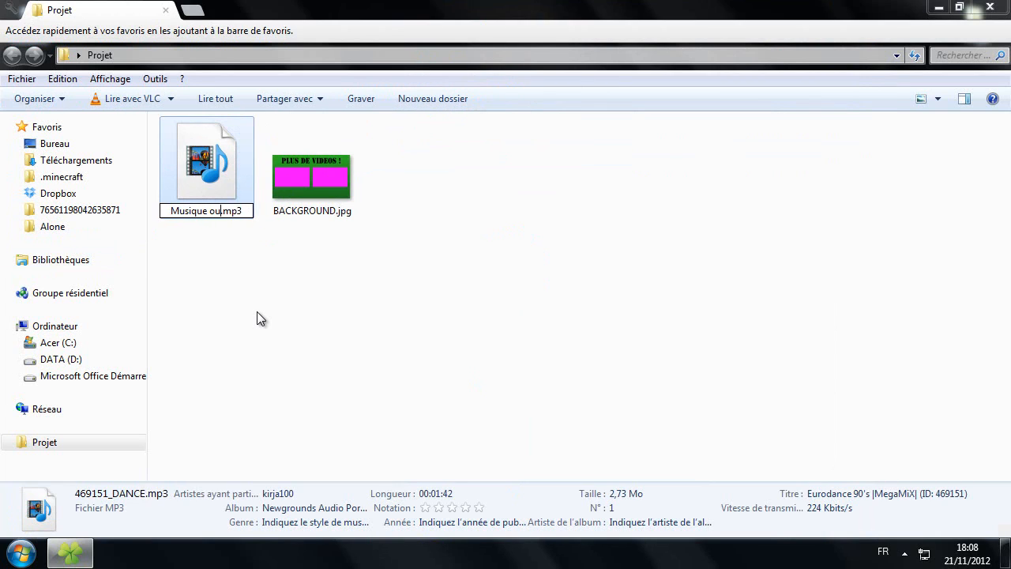
key("Return")
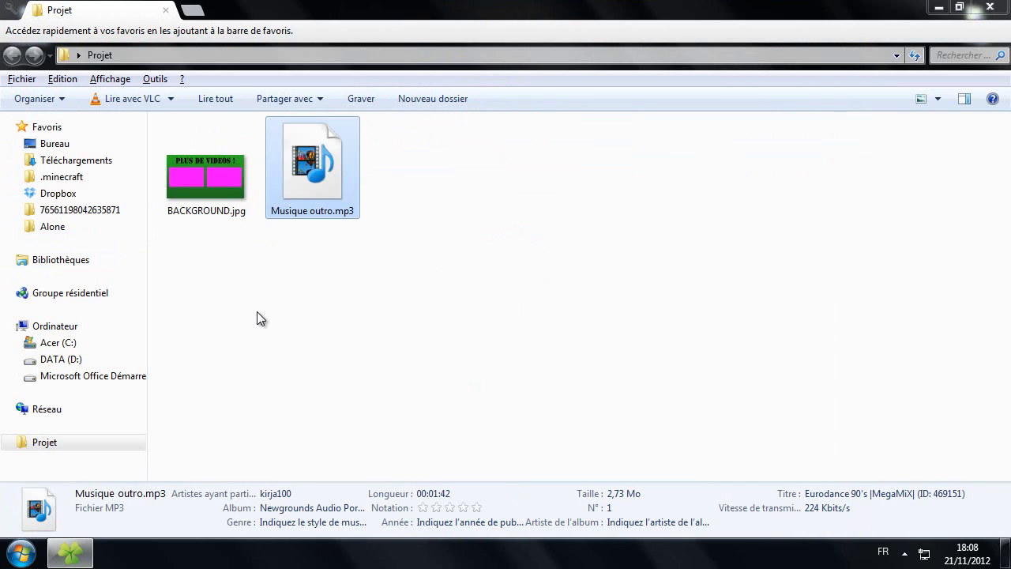
Create a subfolder named Musiques in the Projet folder and move Musique outro.mp3 into it.
left_click(440, 159)
left_click(453, 98)
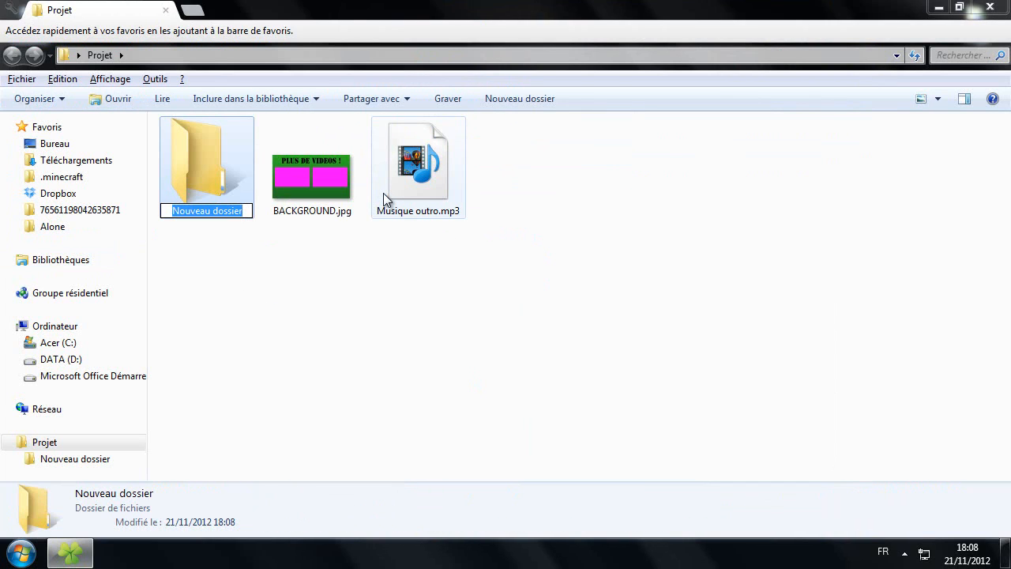
type("Musiques")
key("Return")
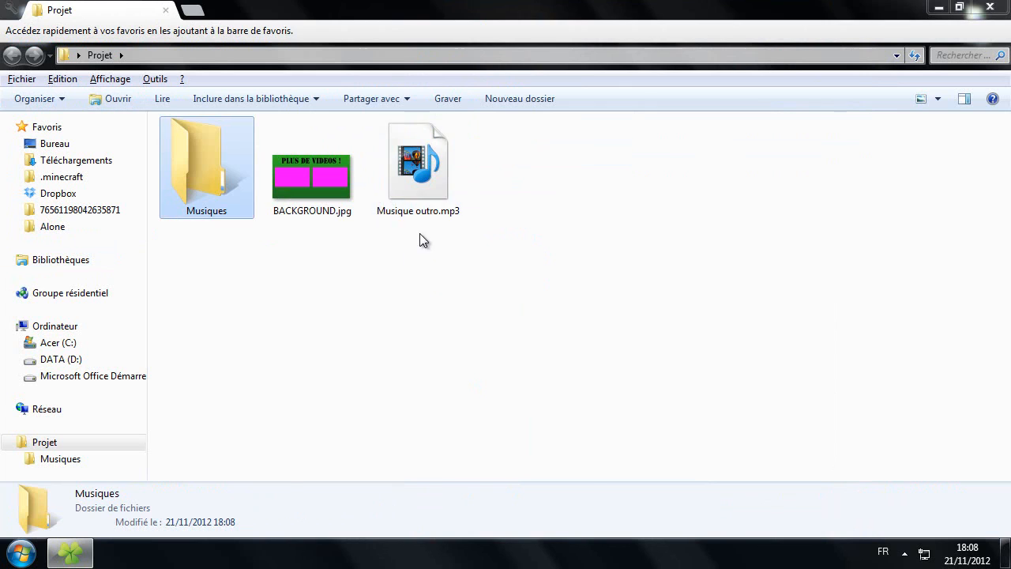
left_click_drag(420, 212, 222, 206)
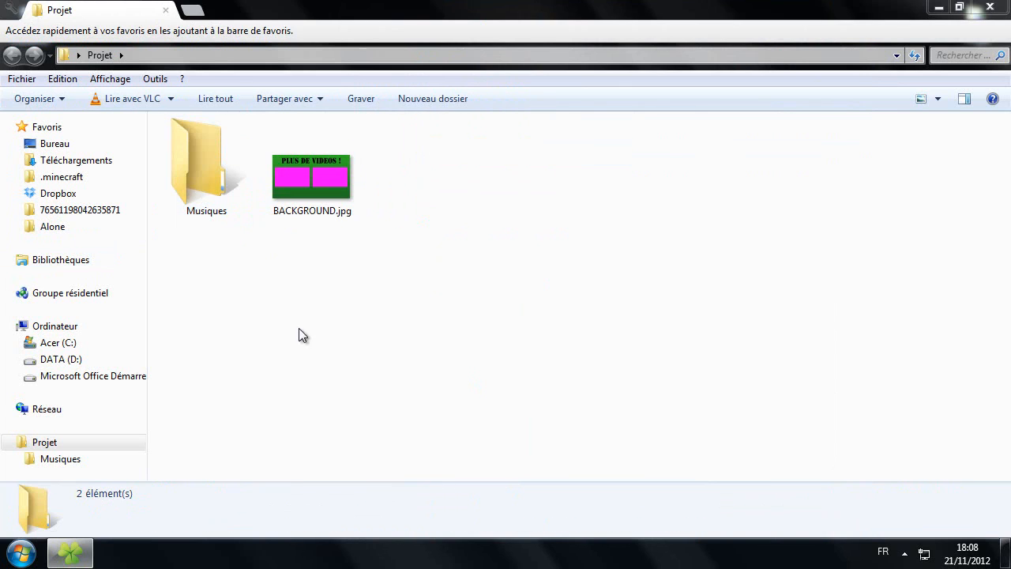
Create a subfolder named Images in the Projet folder and move BACKGROUND.jpg into it.
left_click(446, 93)
type("Im")
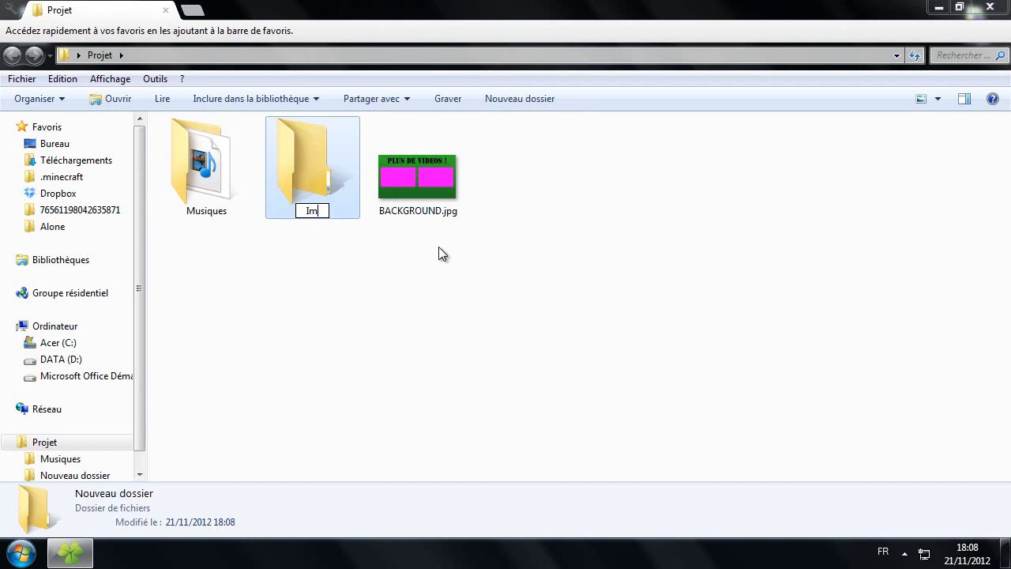
type("ages")
key("Return")
left_click(371, 198)
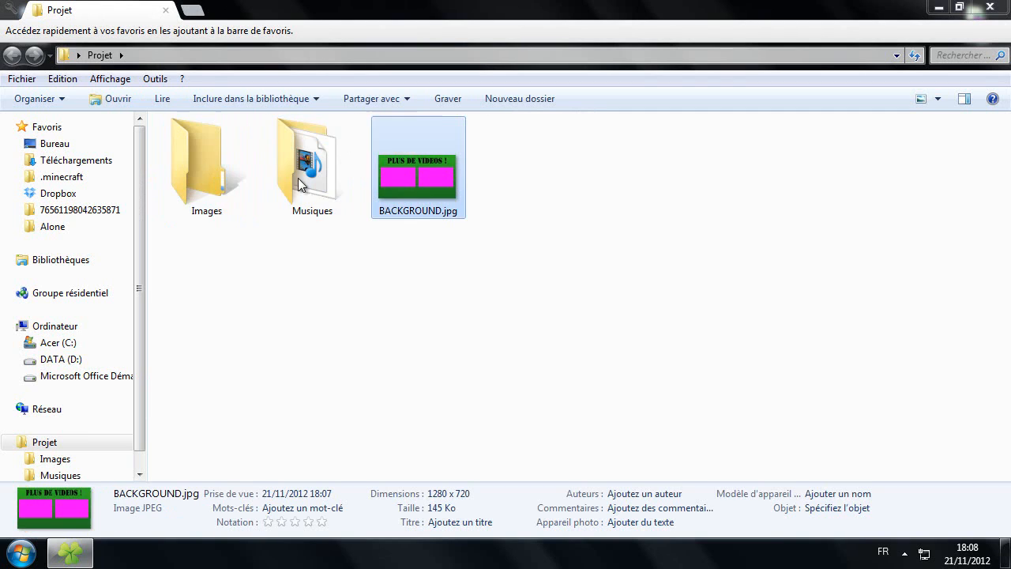
left_click_drag(298, 183, 194, 183)
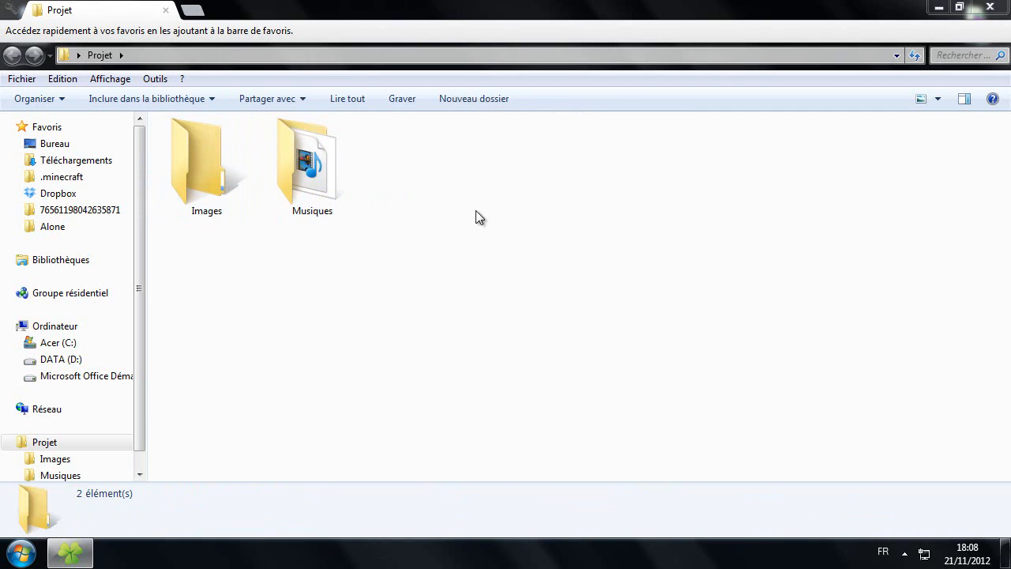
right_click(482, 261)
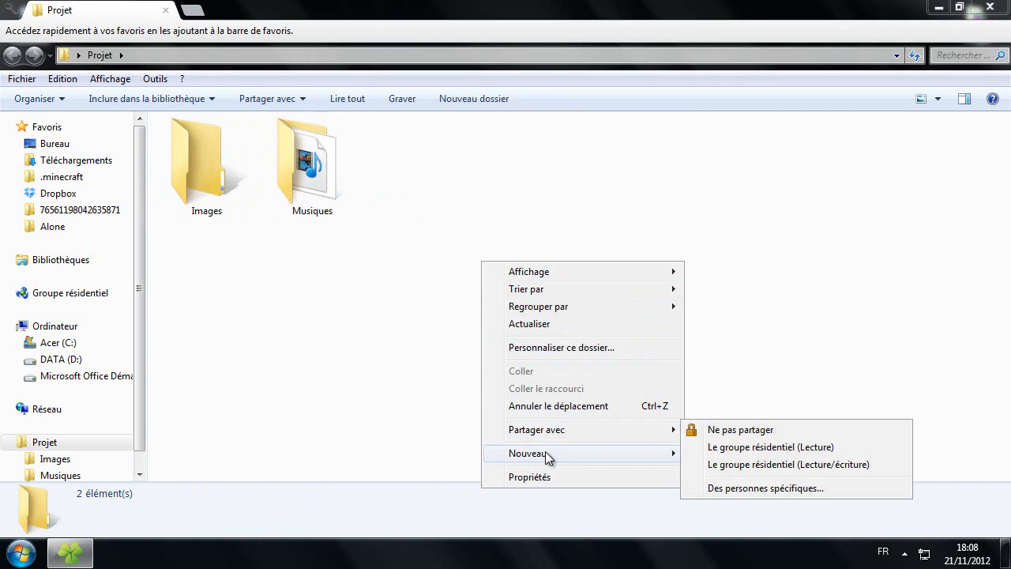
mouse_move(545, 457)
left_click(356, 419)
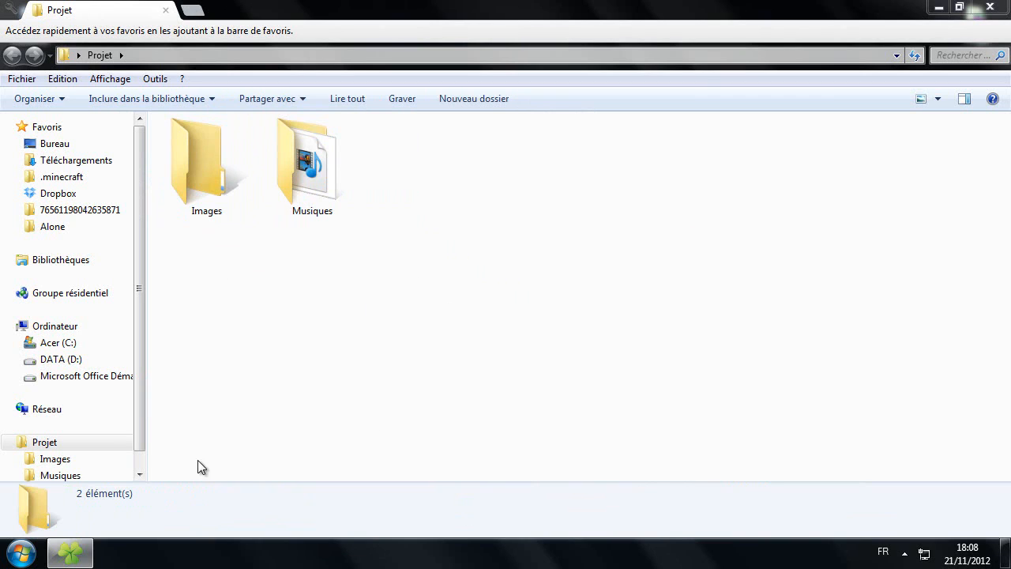
Launch Adobe Premiere Pro and start a new project from the welcome screen.
left_click(23, 549)
left_click(111, 274)
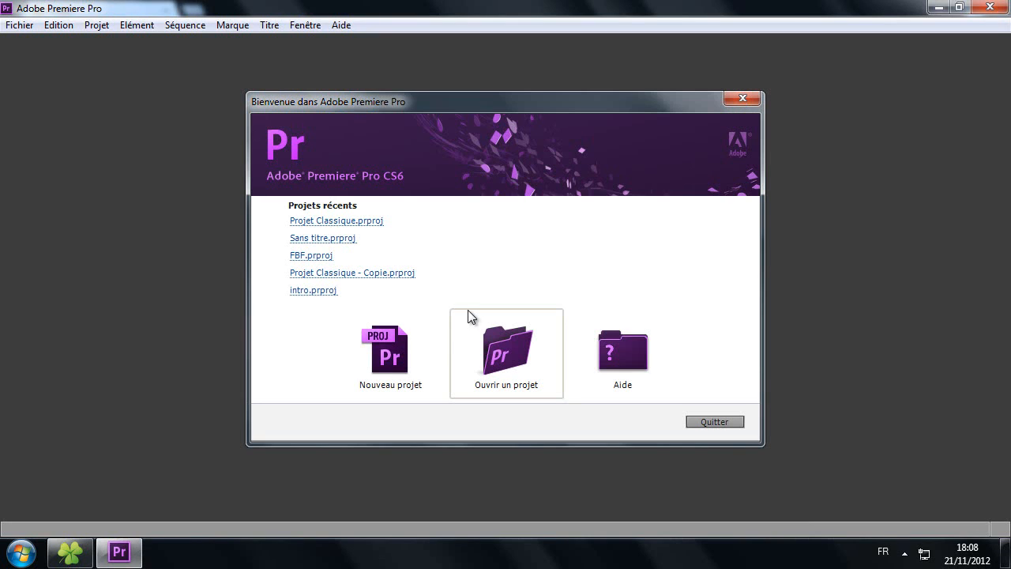
left_click(400, 368)
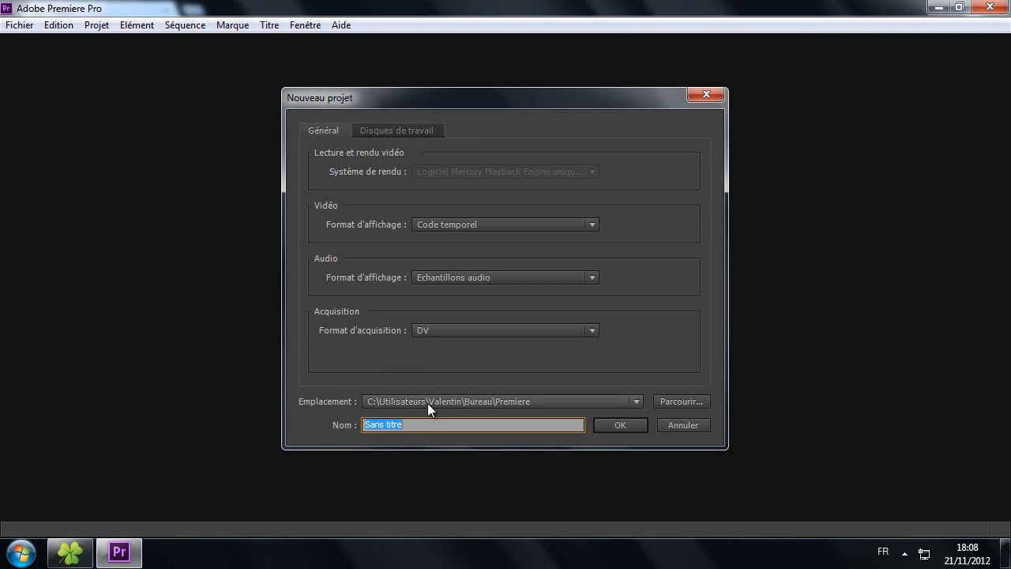
Set the desktop's Projet folder as the new project's location, name the project Projet and create it.
left_click(668, 401)
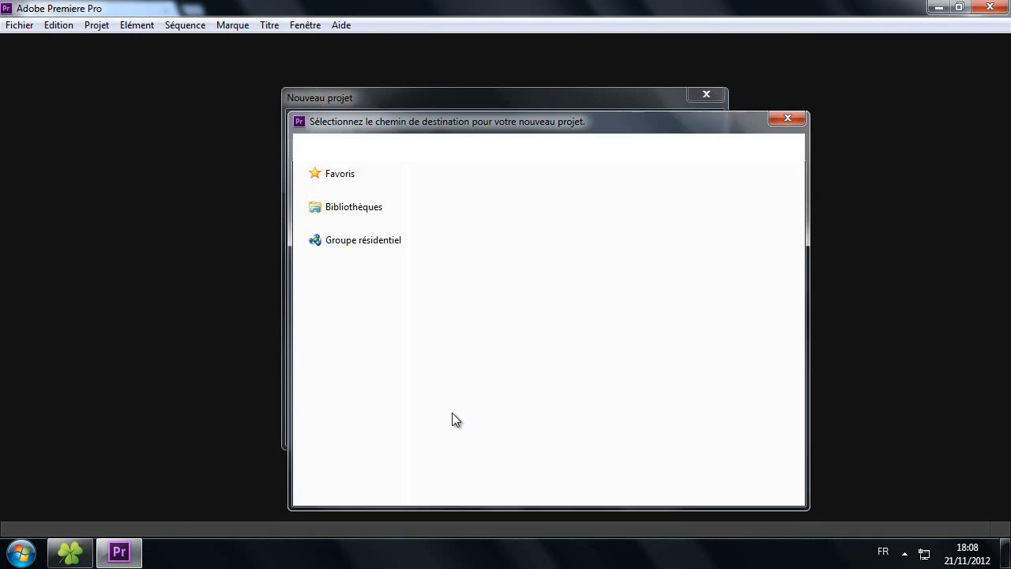
left_click_drag(769, 248, 772, 396)
double_click(504, 393)
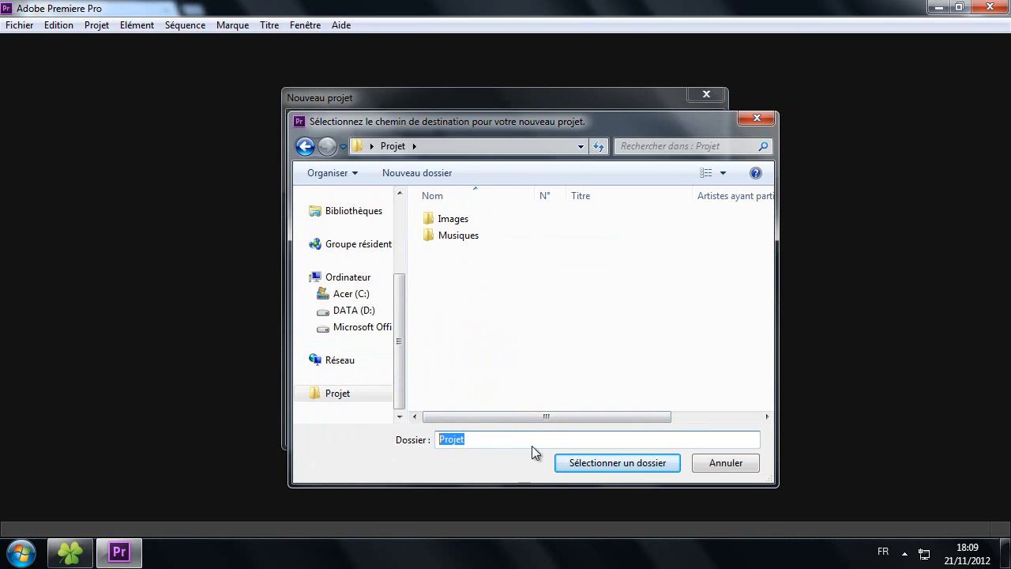
left_click(623, 458)
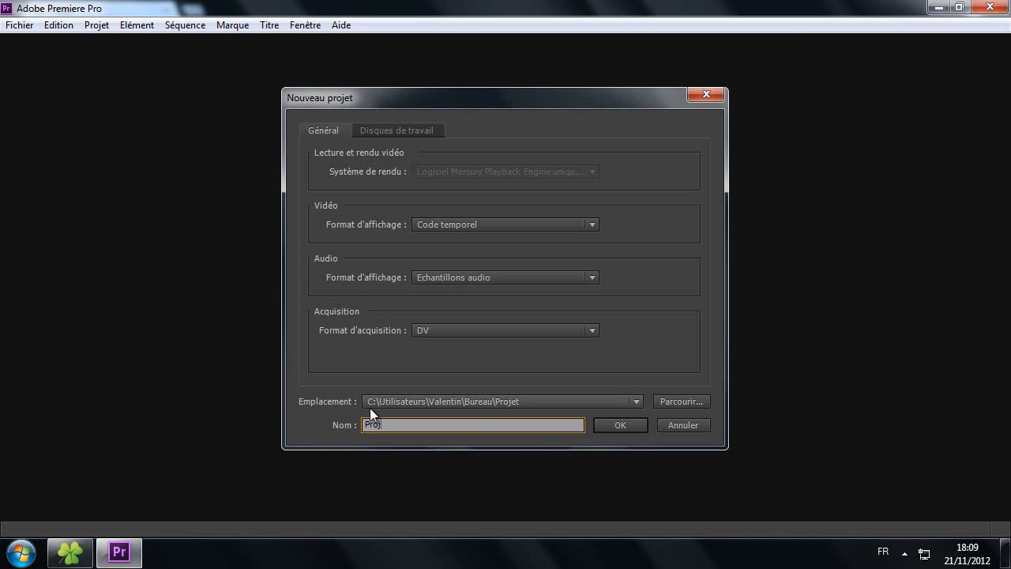
key("Return")
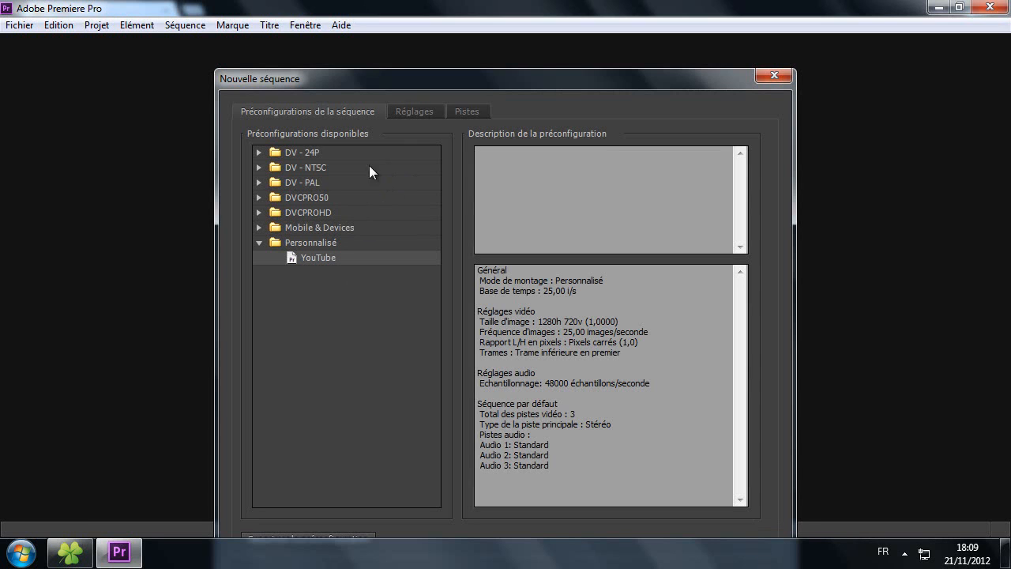
Review the new sequence's settings and create Séquence 01 with the custom YouTube preset, 1280 x 720 at 25 fps.
left_click_drag(430, 84, 416, 24)
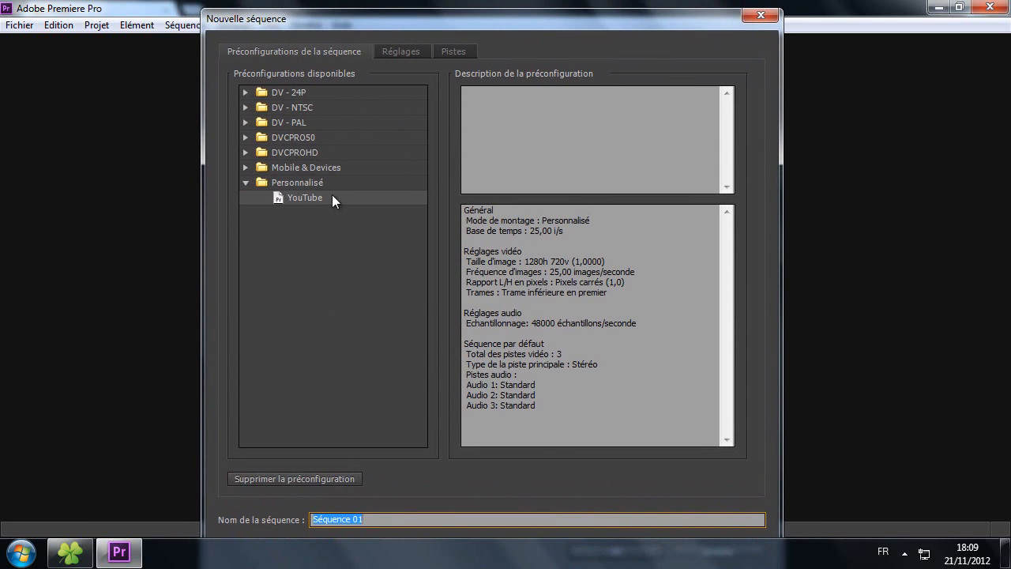
left_click(413, 54)
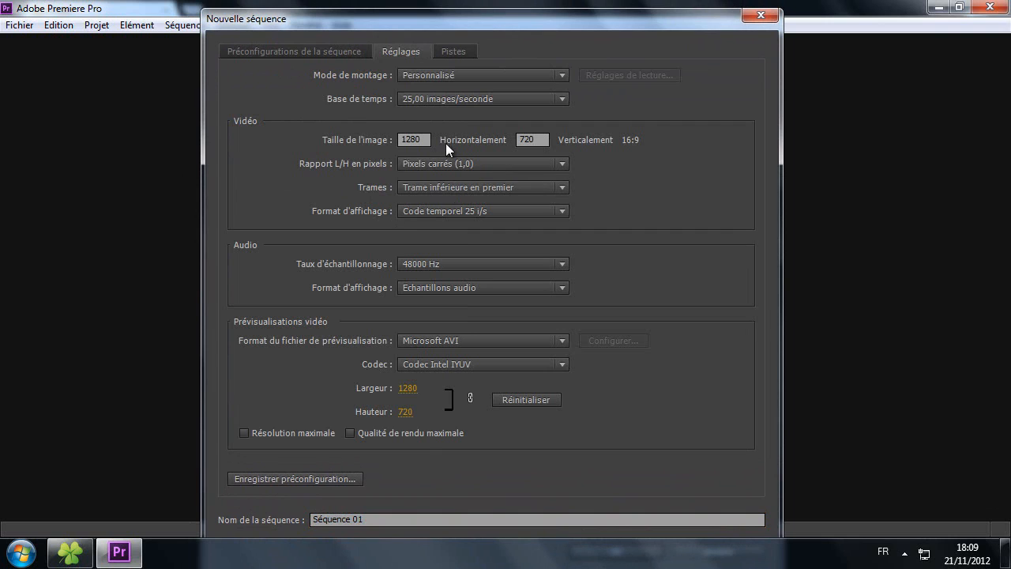
left_click(466, 101)
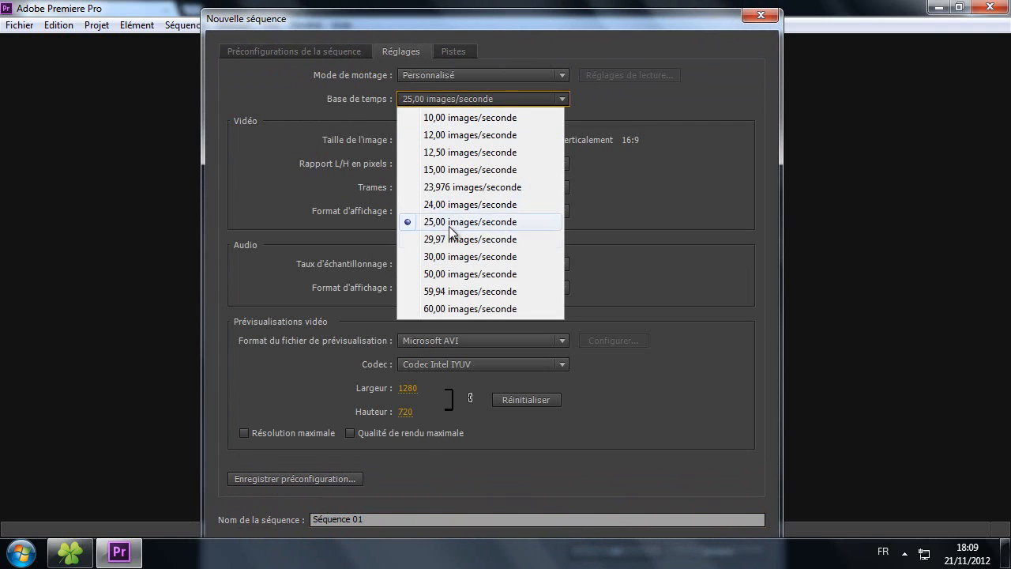
left_click(285, 194)
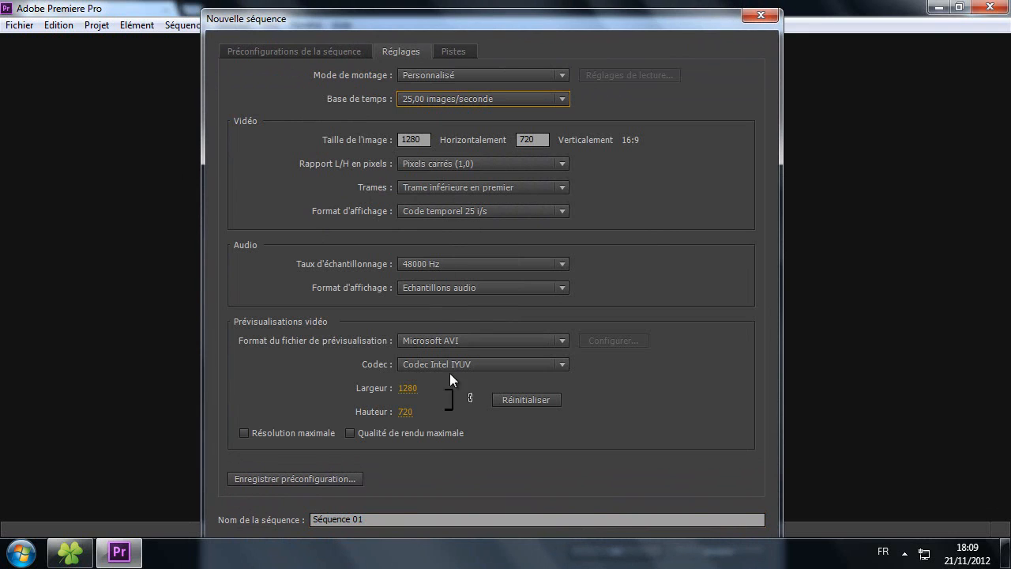
left_click(294, 52)
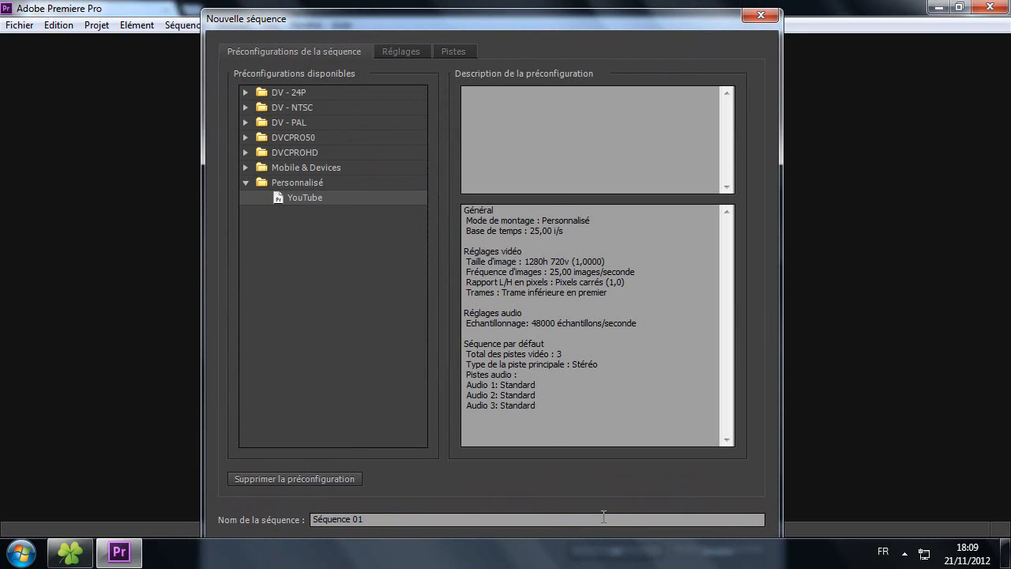
left_click_drag(529, 37, 529, 27)
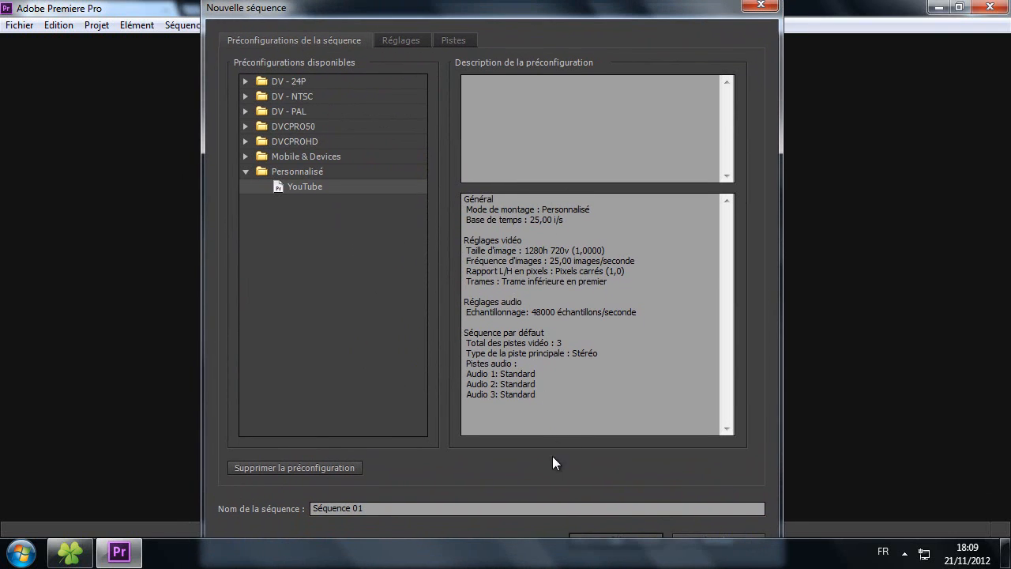
left_click(583, 539)
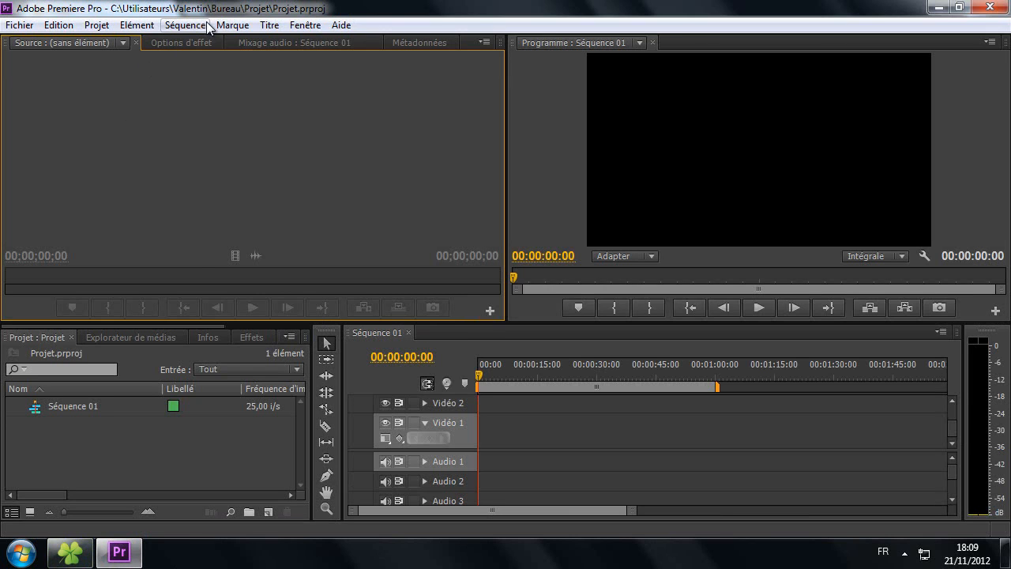
Dock the Projet panel beside the Source monitor, then close the Source, Explorateur de médias, Infos, Marques and Historique panels.
left_click_drag(53, 335, 77, 45)
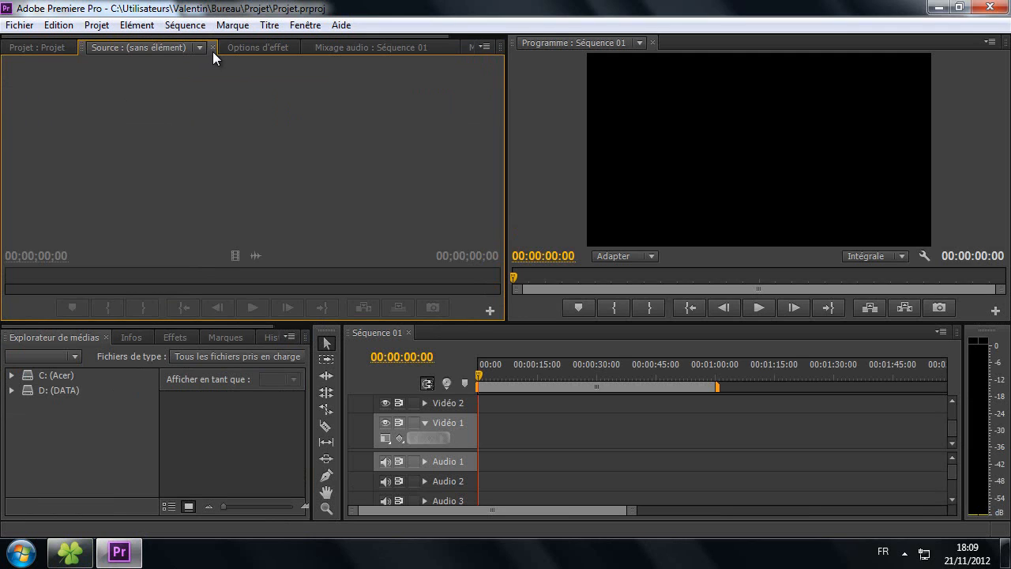
left_click(211, 48)
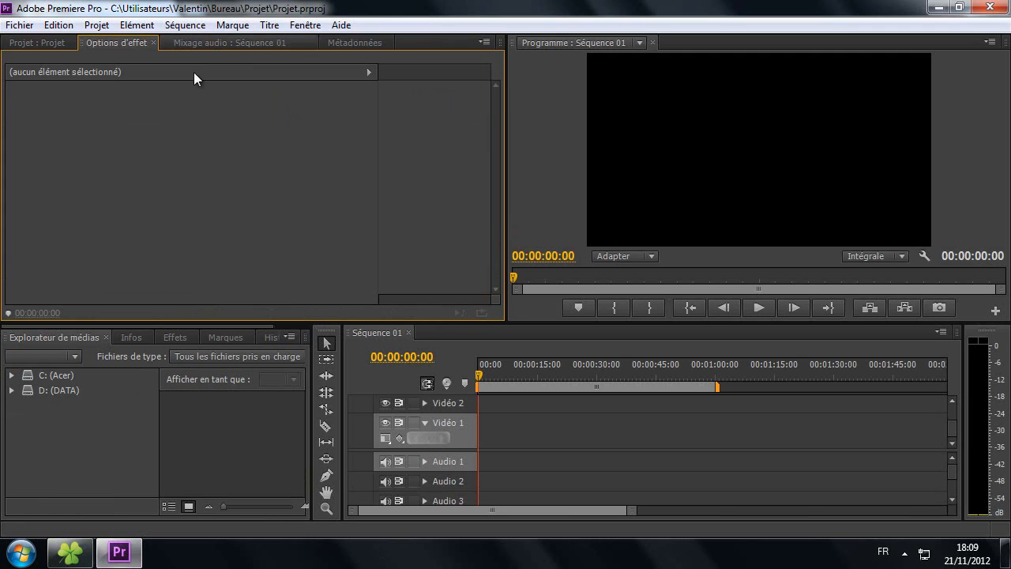
left_click(106, 337)
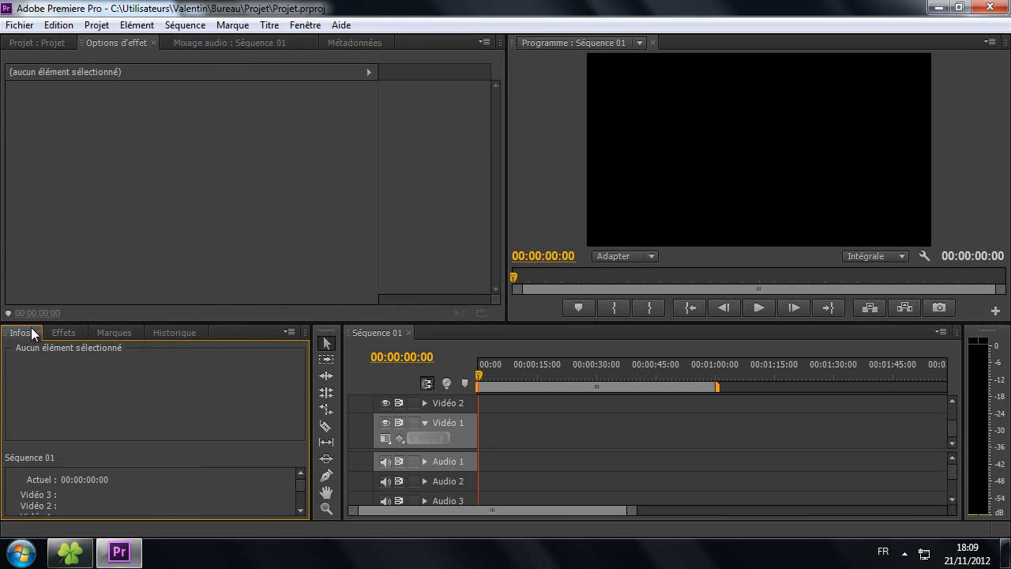
left_click(38, 333)
left_click(70, 333)
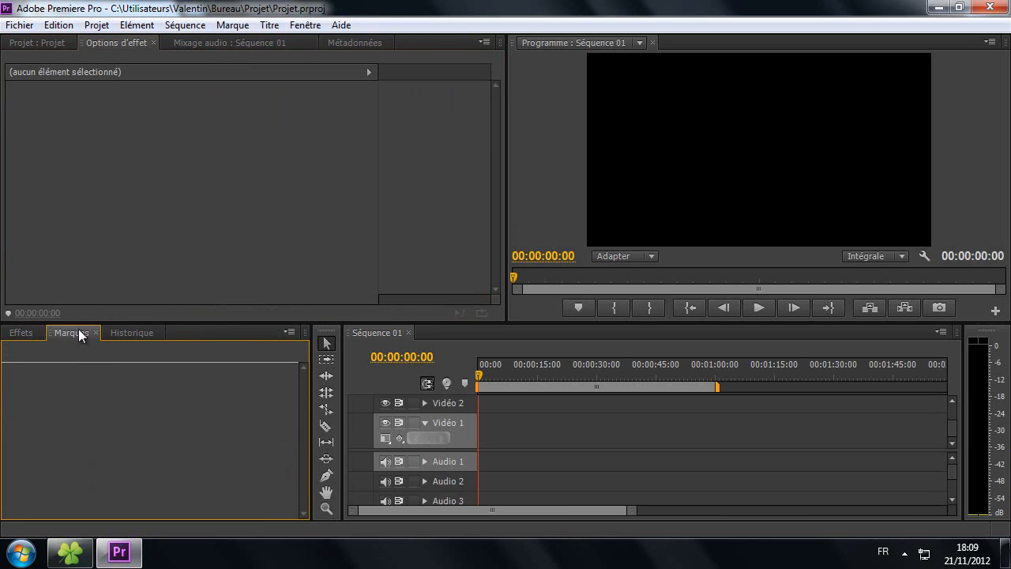
left_click(98, 333)
left_click(110, 333)
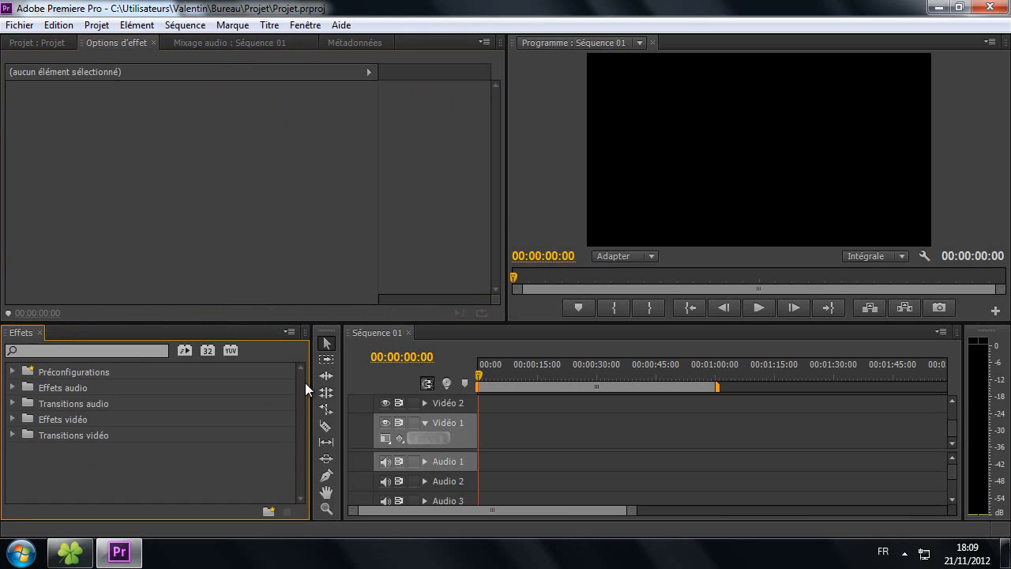
Narrow the Effets and tools panels to widen the Séquence 01 timeline.
left_click_drag(309, 387, 180, 381)
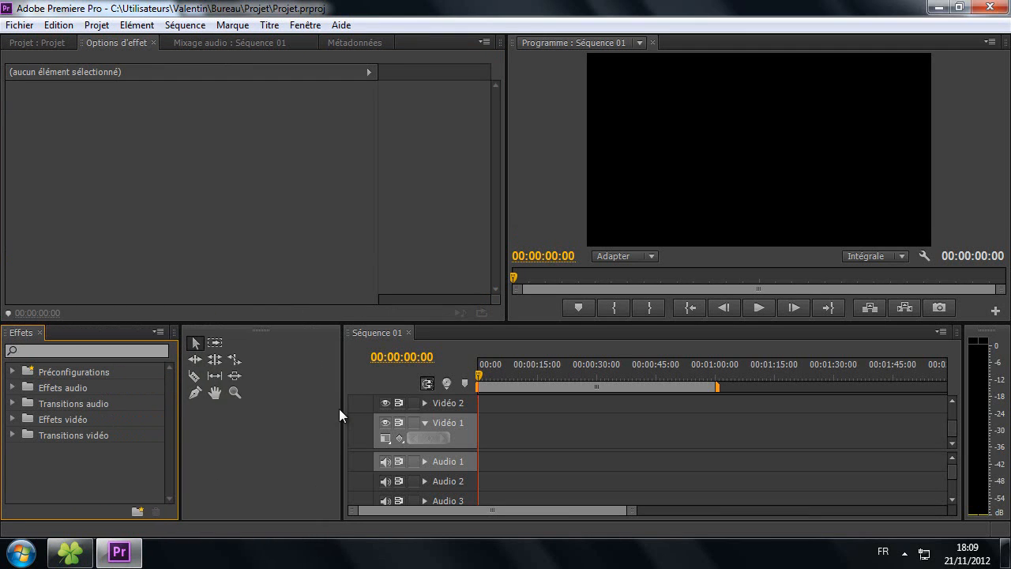
left_click_drag(339, 408, 217, 433)
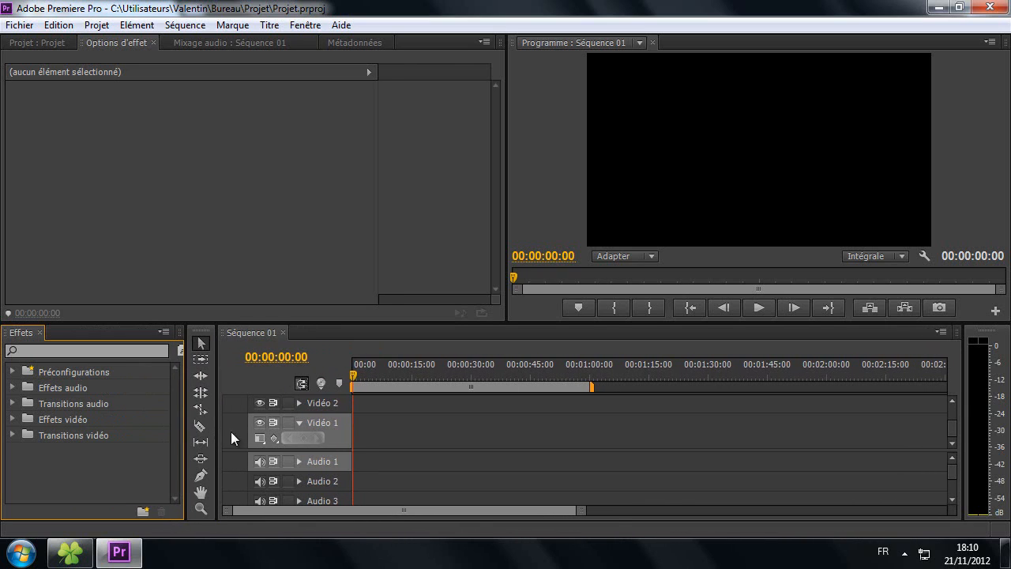
Dock the Audiomètres panel into the Options d'effet group, then close the Audiomètres, Métadonnées and Mixage audio panels.
left_click(986, 341)
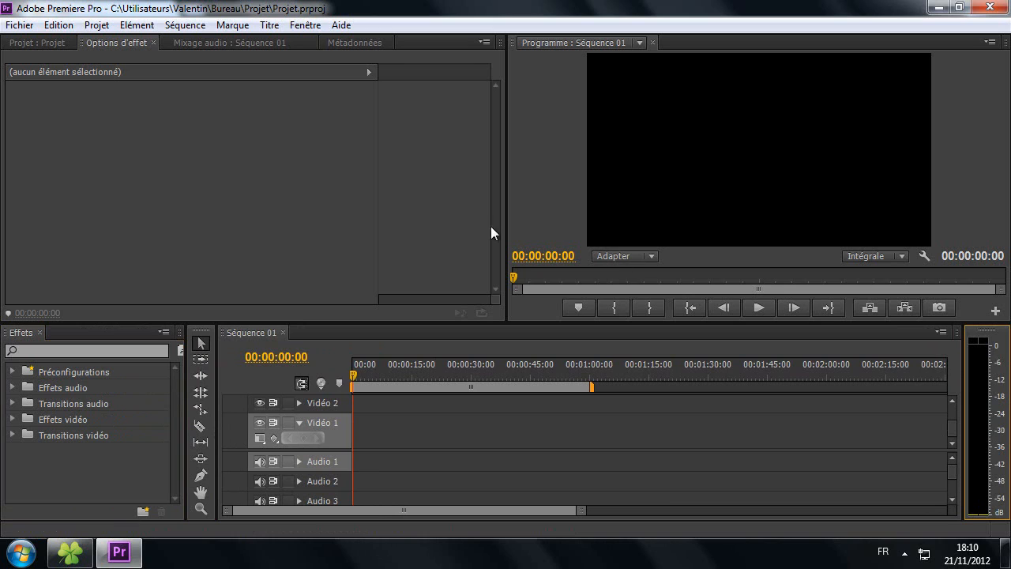
left_click_drag(963, 374, 902, 375)
left_click_drag(954, 334, 351, 50)
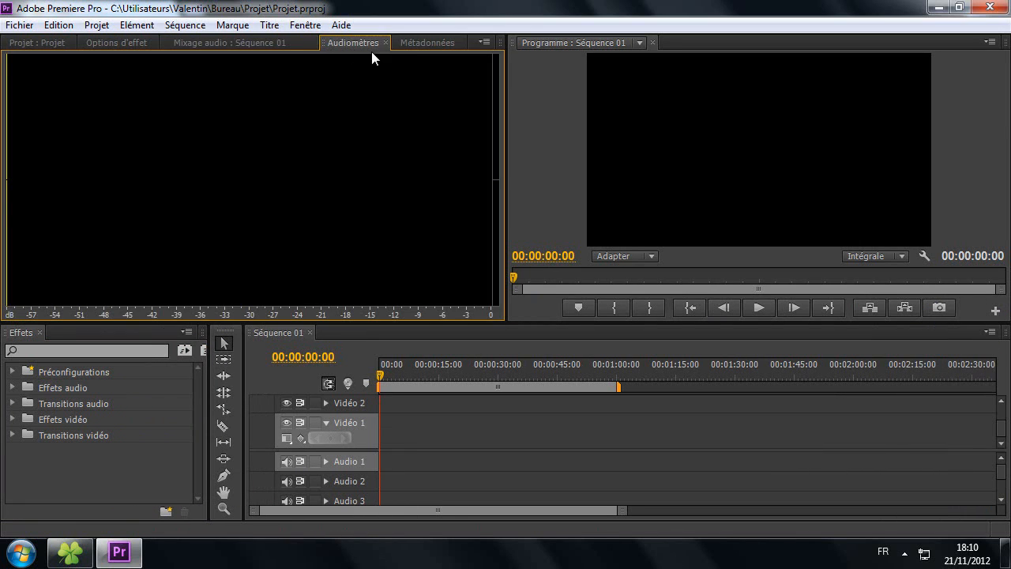
left_click(386, 43)
left_click(387, 42)
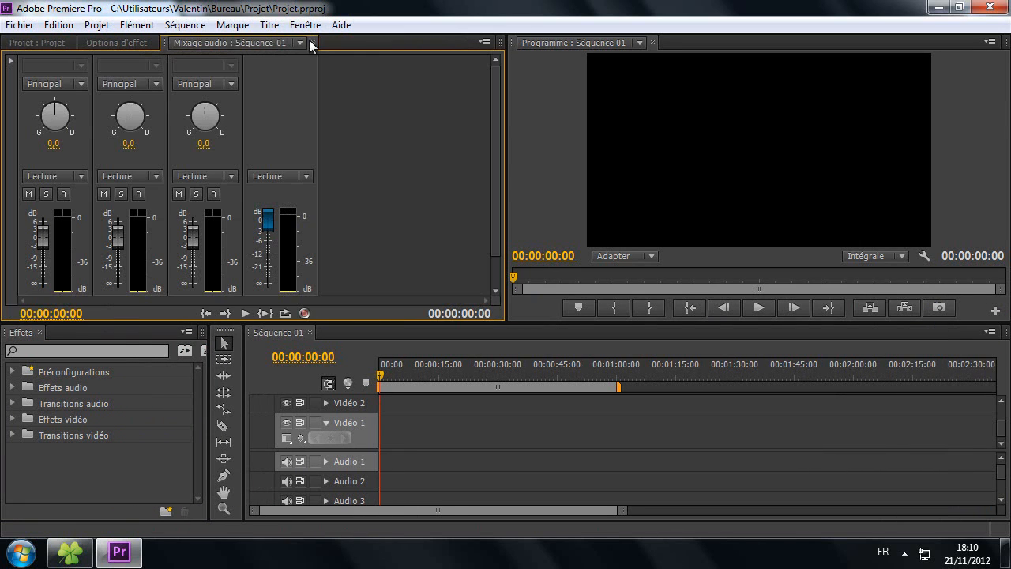
left_click(310, 41)
Bring the Projet panel forward, narrow it to widen the Programme monitor, and make the timeline area taller.
left_click(66, 46)
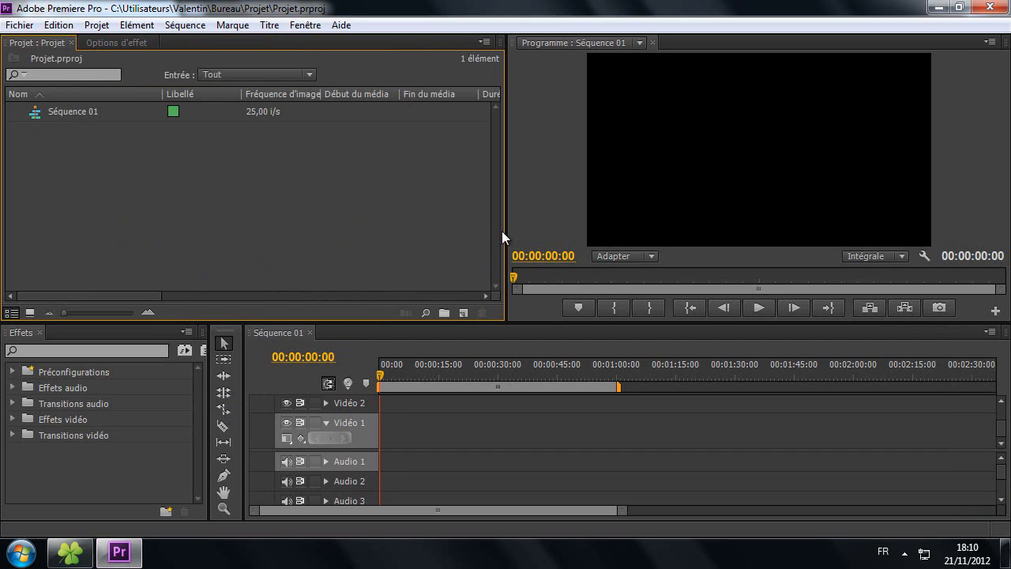
left_click_drag(508, 228, 401, 219)
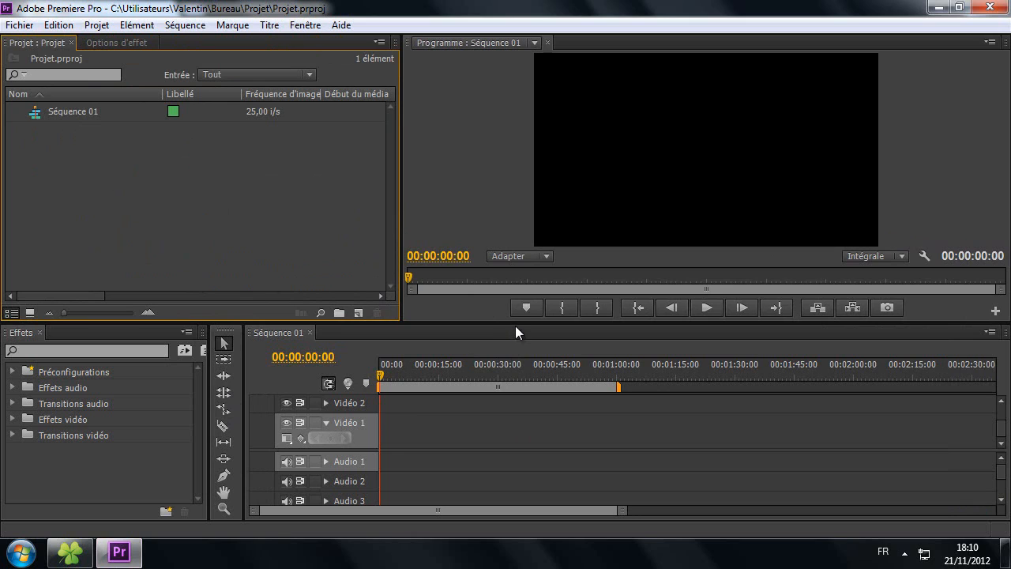
left_click_drag(511, 321, 512, 298)
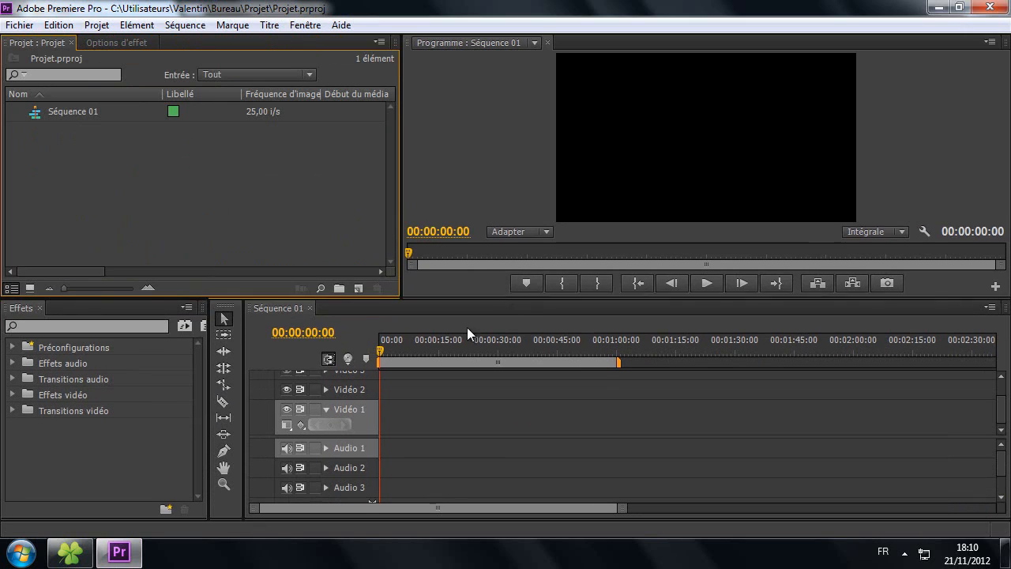
Create a new bin named Outro at the root of the project.
right_click(138, 202)
left_click(37, 175)
left_click(81, 111)
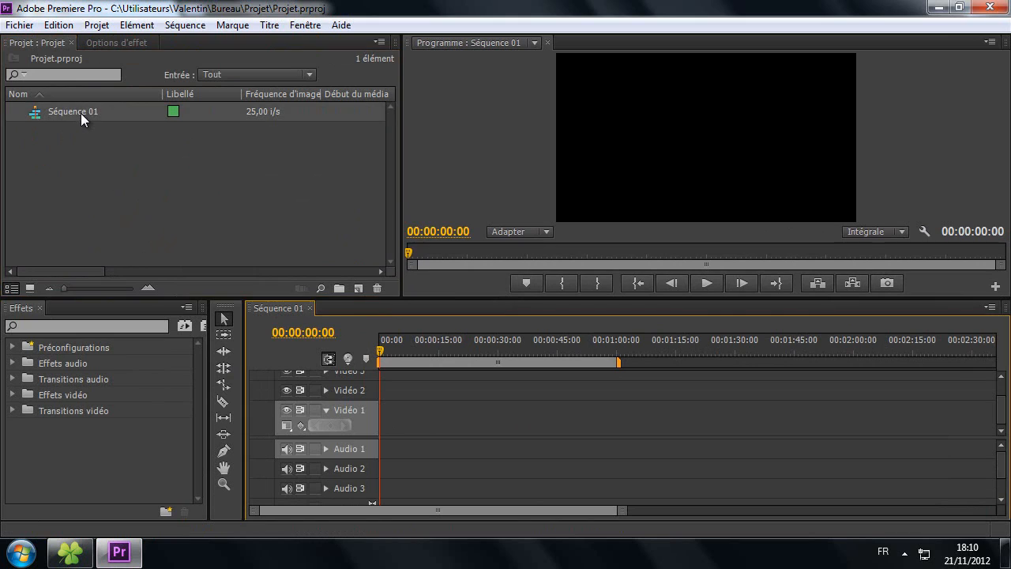
right_click(104, 171)
left_click(225, 204)
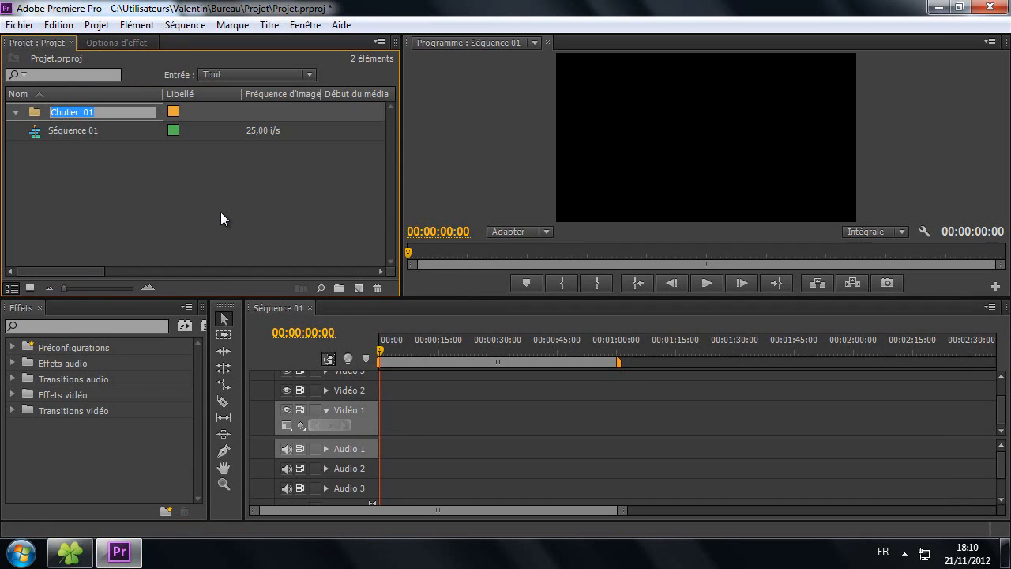
type("Outro")
key("Tab")
left_click(131, 208)
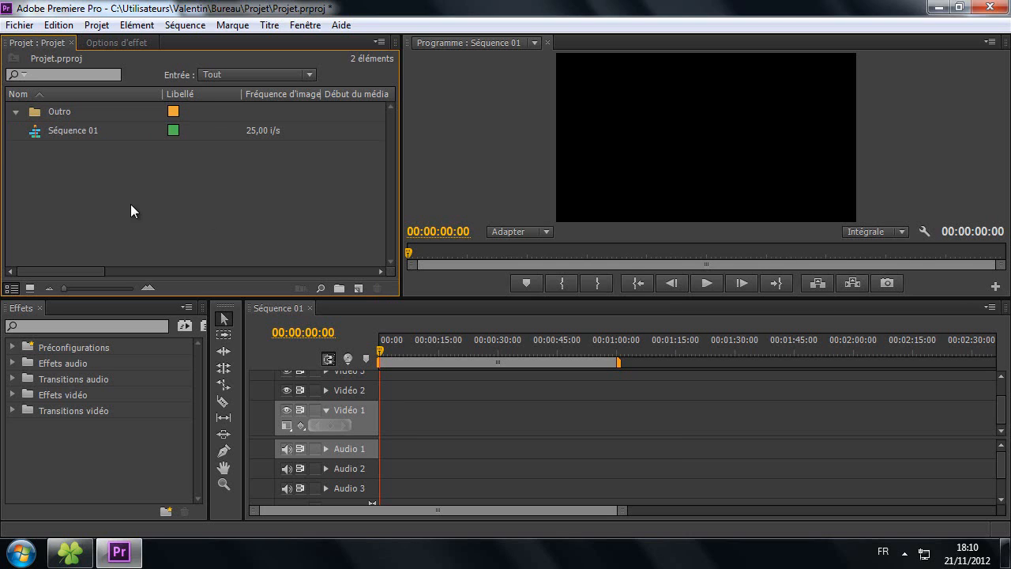
Create a second root-level bin named Intro and collapse both bins.
right_click(130, 204)
left_click(175, 240)
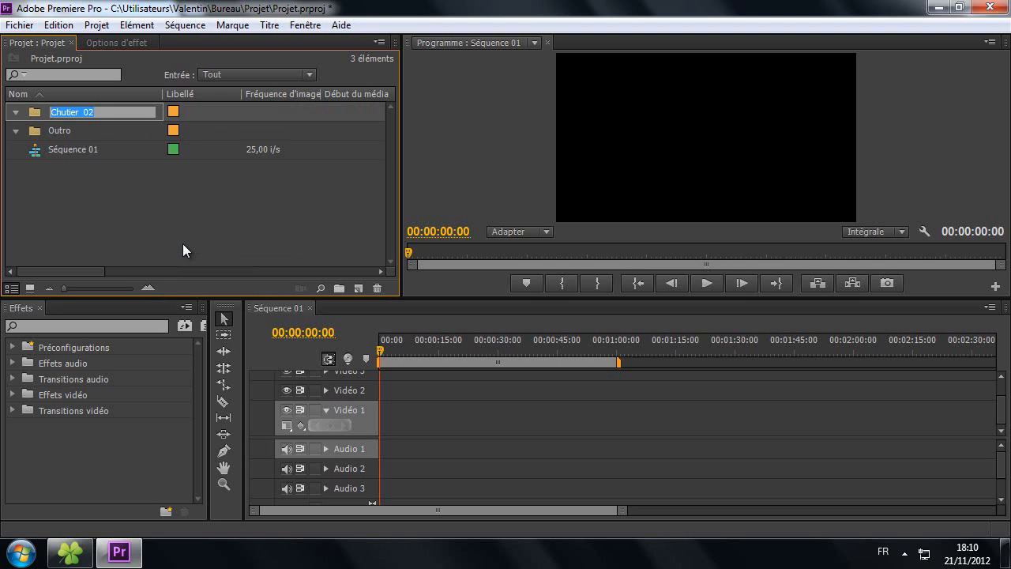
type("Intro")
key("Tab")
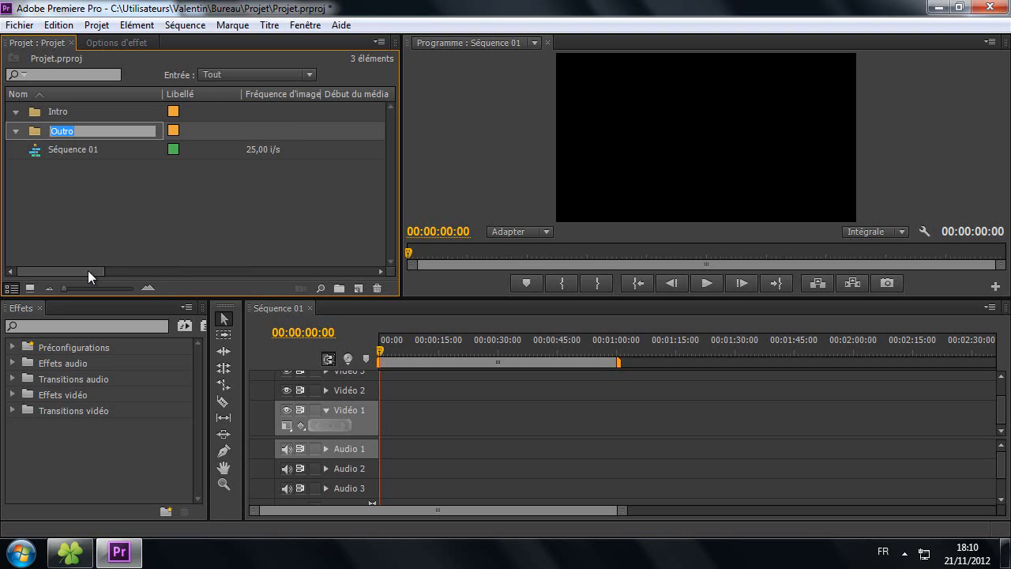
left_click(16, 111)
left_click(16, 130)
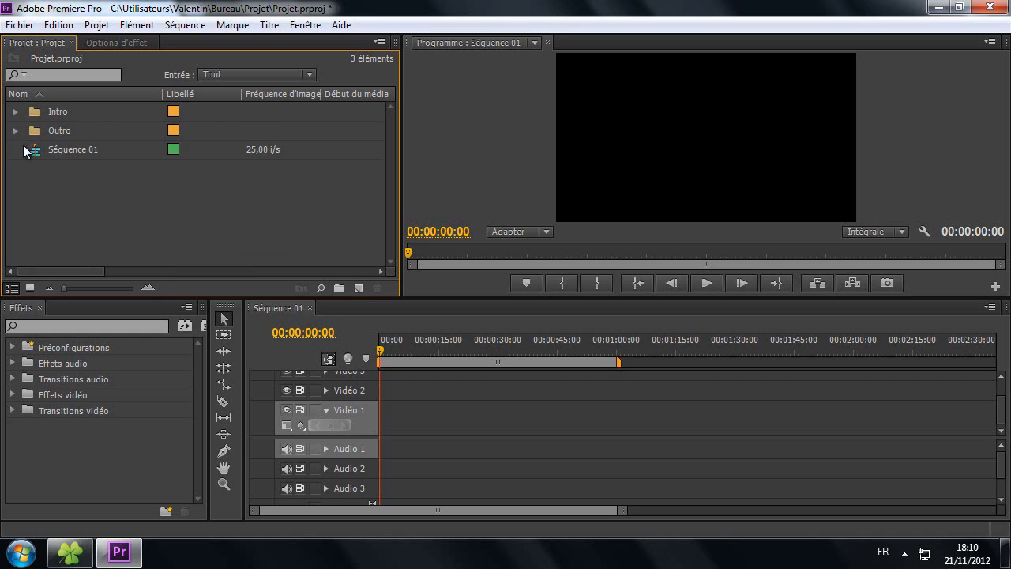
Create a new sequence named Outro with the custom YouTube preset.
right_click(56, 112)
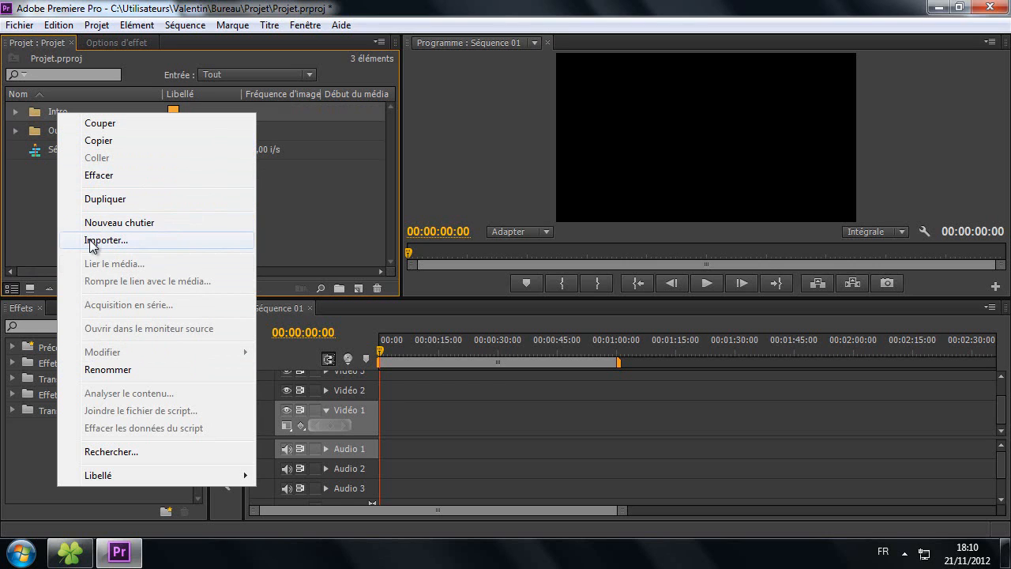
left_click(26, 224)
right_click(55, 212)
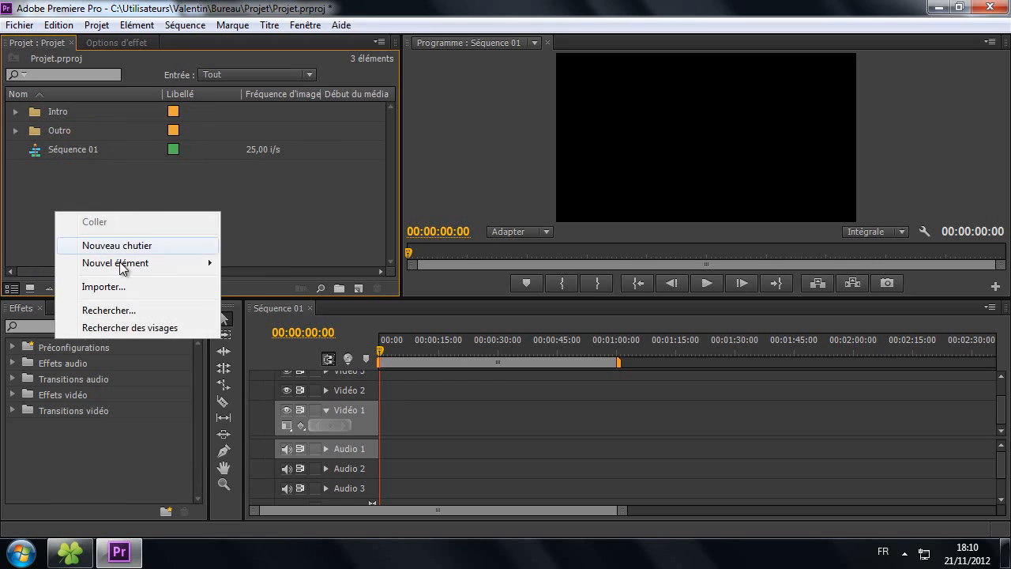
mouse_move(162, 269)
left_click(255, 265)
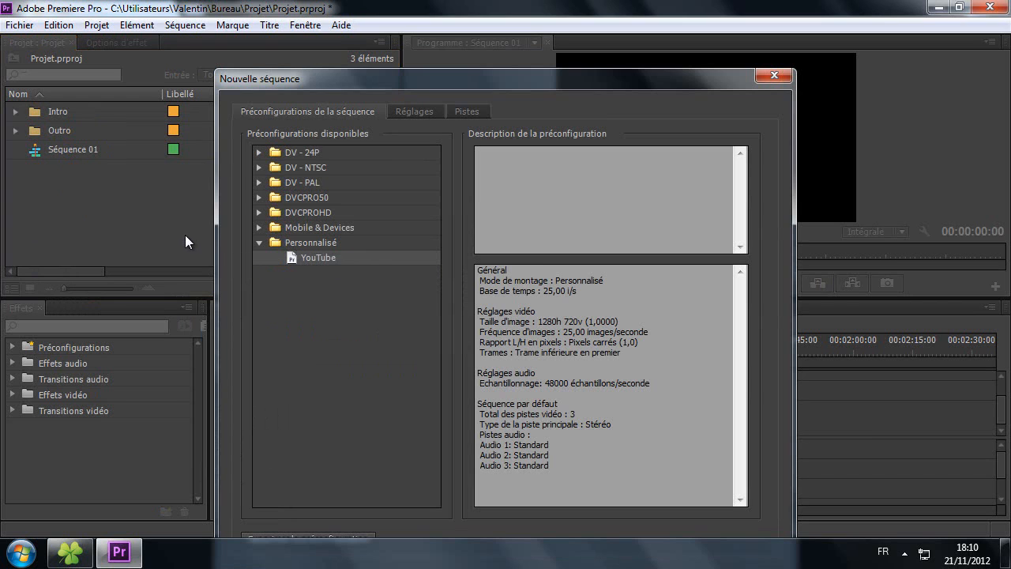
left_click_drag(438, 96, 427, 25)
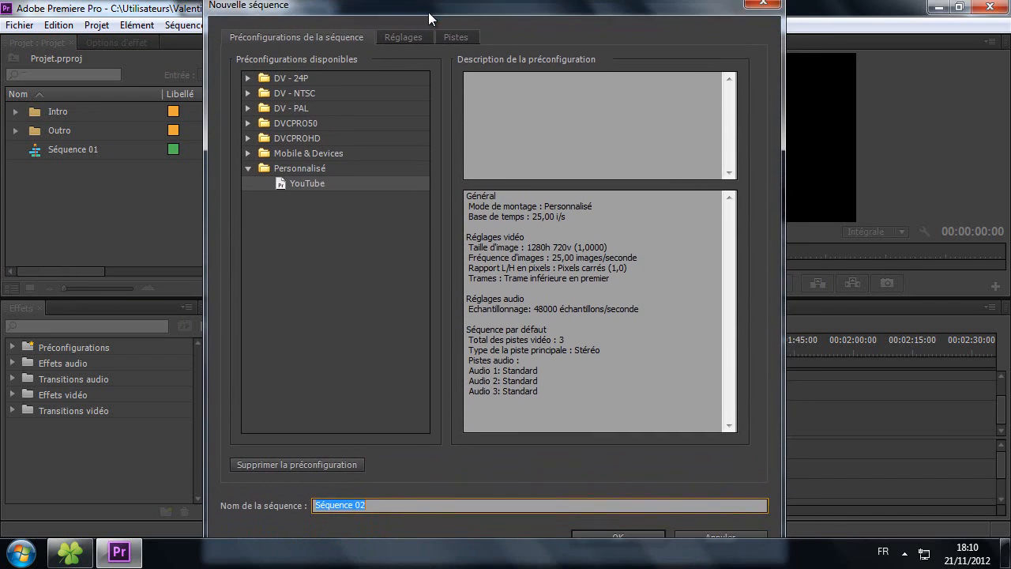
type("Outro")
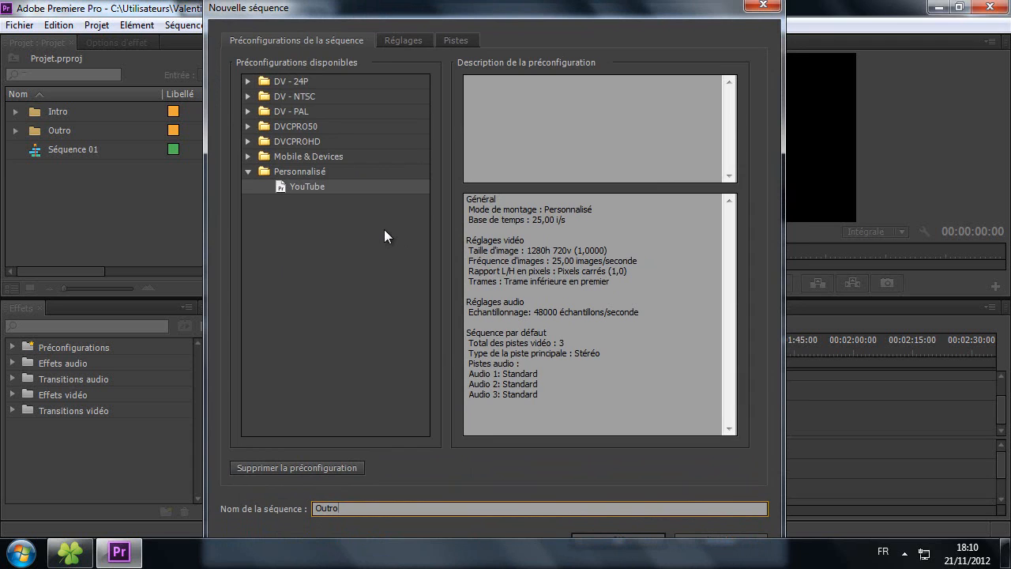
key("Return")
Create another sequence with the YouTube preset and name it Intro.
right_click(144, 221)
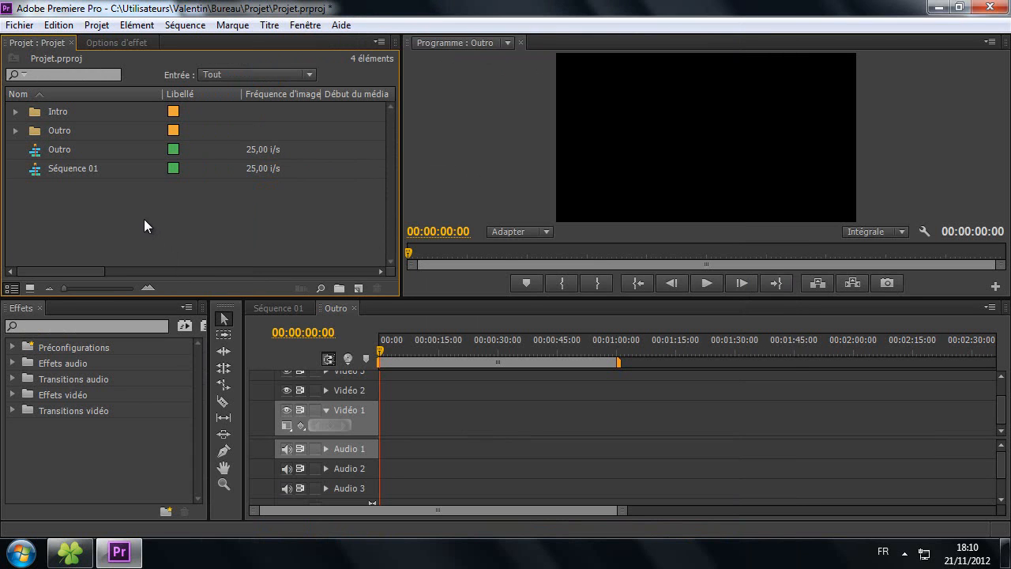
mouse_move(239, 272)
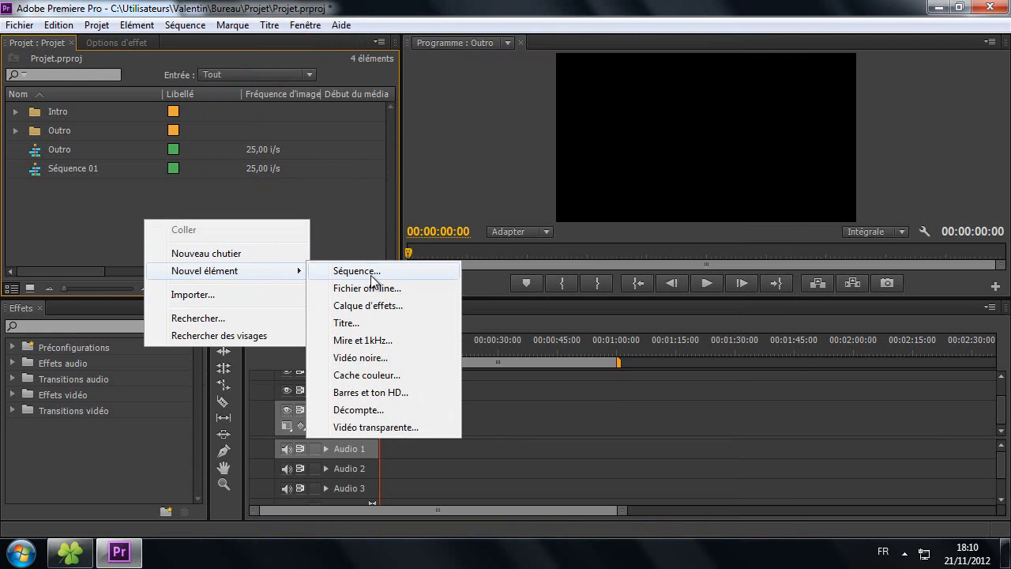
left_click(371, 273)
left_click_drag(556, 75, 559, 12)
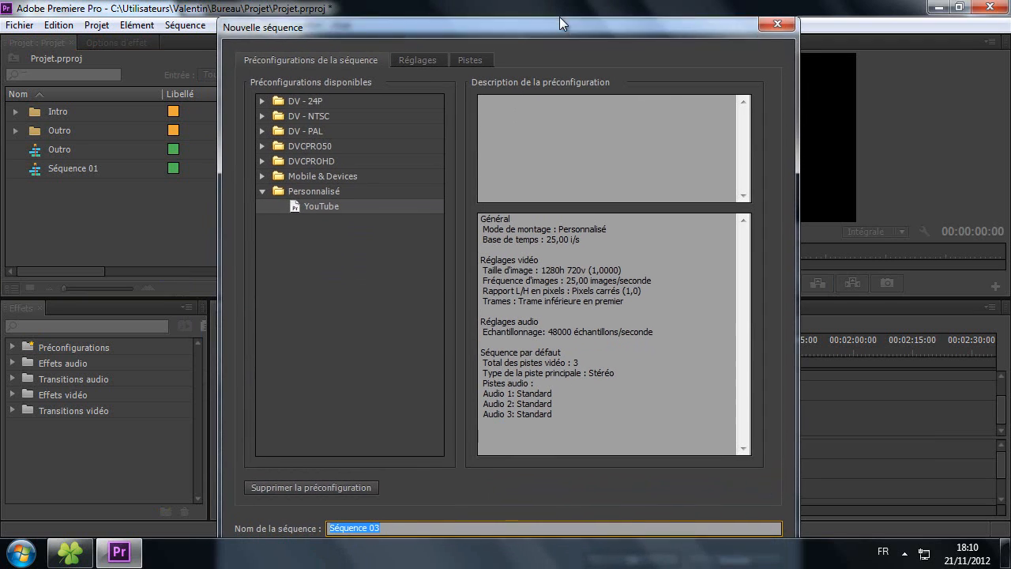
key("BackSpace")
type("Intro")
key("Return")
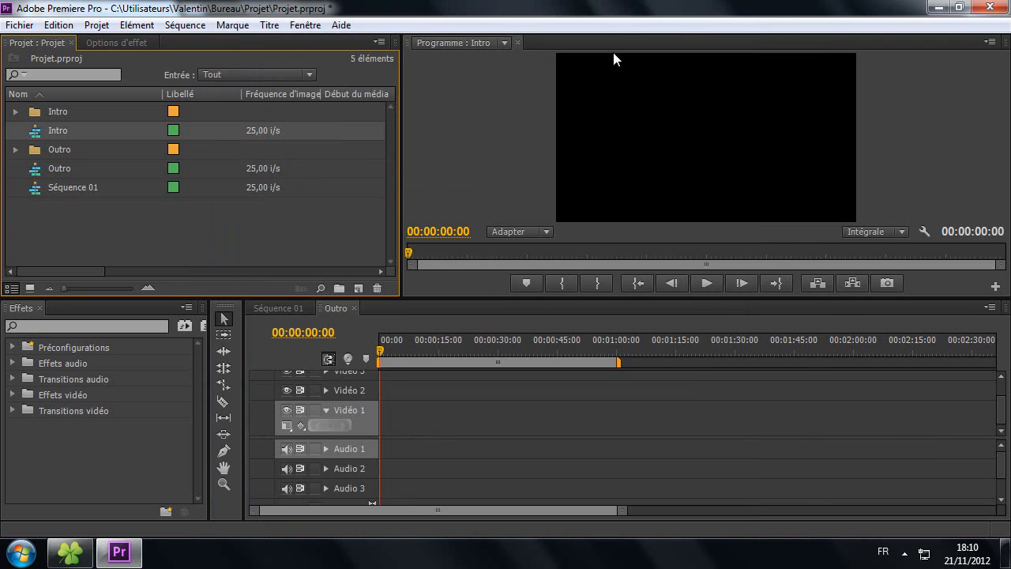
Move the Intro and Outro sequences into their matching bins and check the Intro bin's contents.
left_click_drag(72, 129, 63, 200)
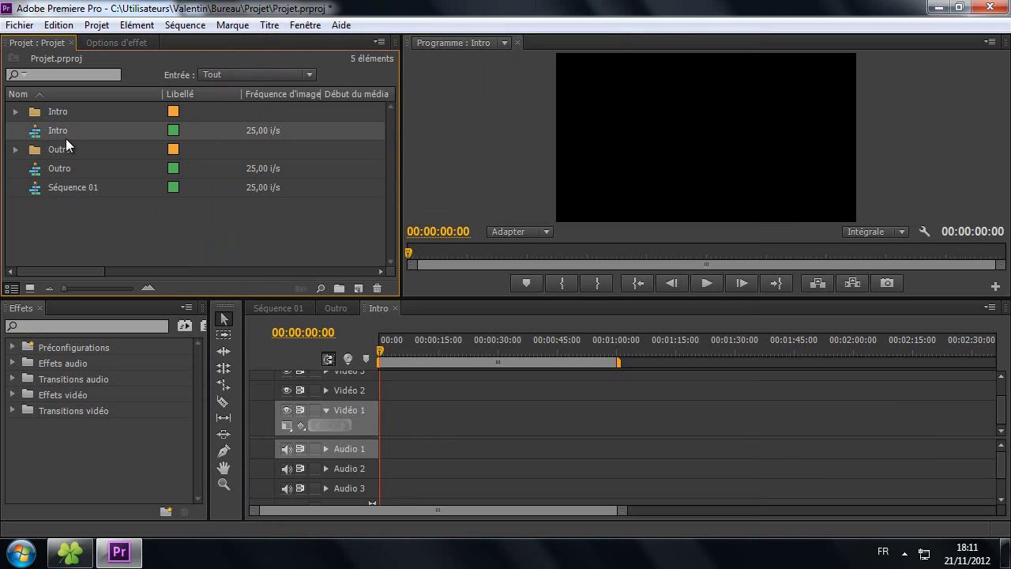
mouse_move(65, 131)
left_mouse_down()
mouse_move(64, 116)
mouse_move(59, 131)
left_mouse_up()
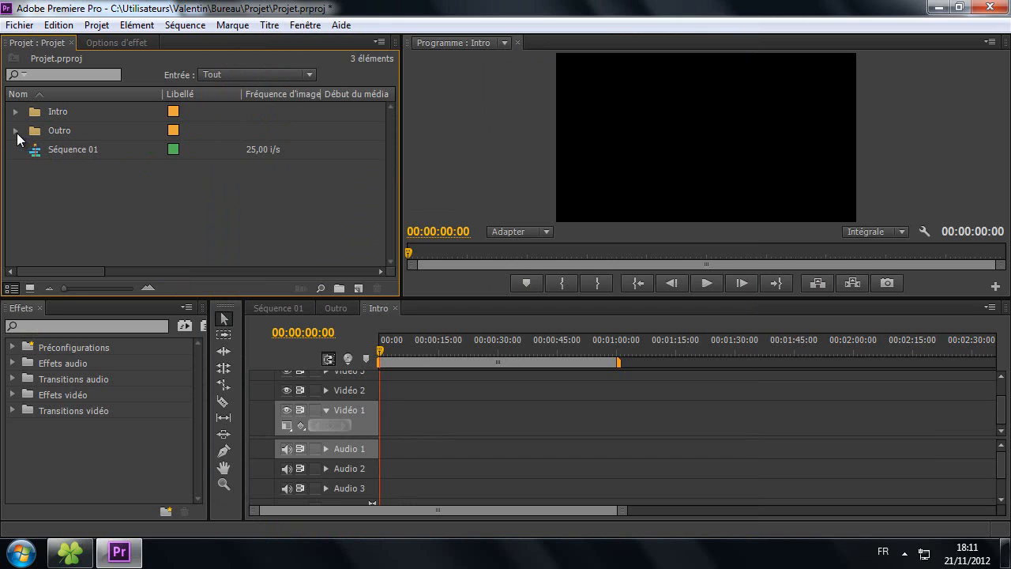
left_click(16, 131)
left_click(15, 112)
left_click(15, 150)
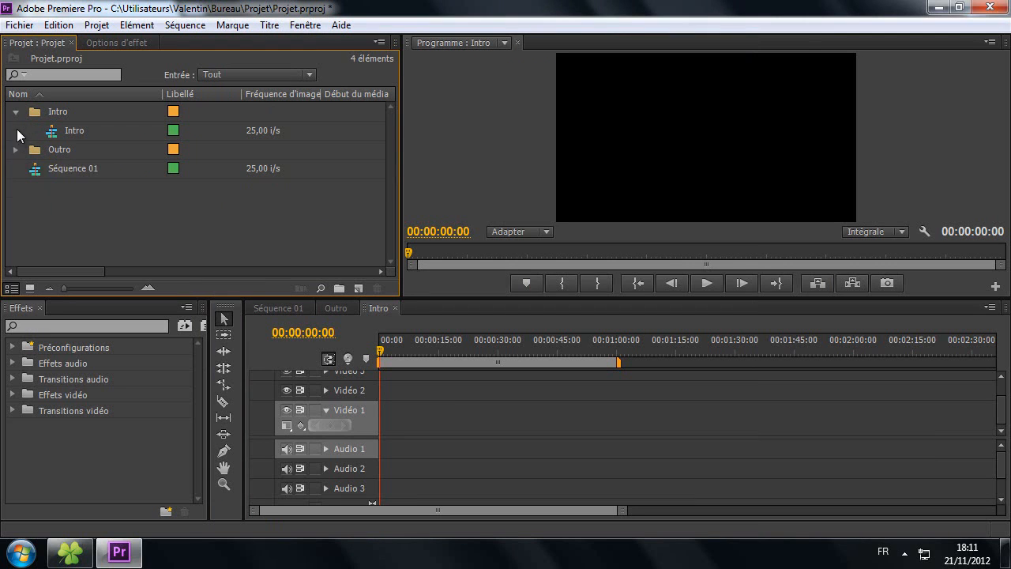
left_click(15, 112)
Open Séquence 01 in the timeline and rename it Scene.
double_click(58, 155)
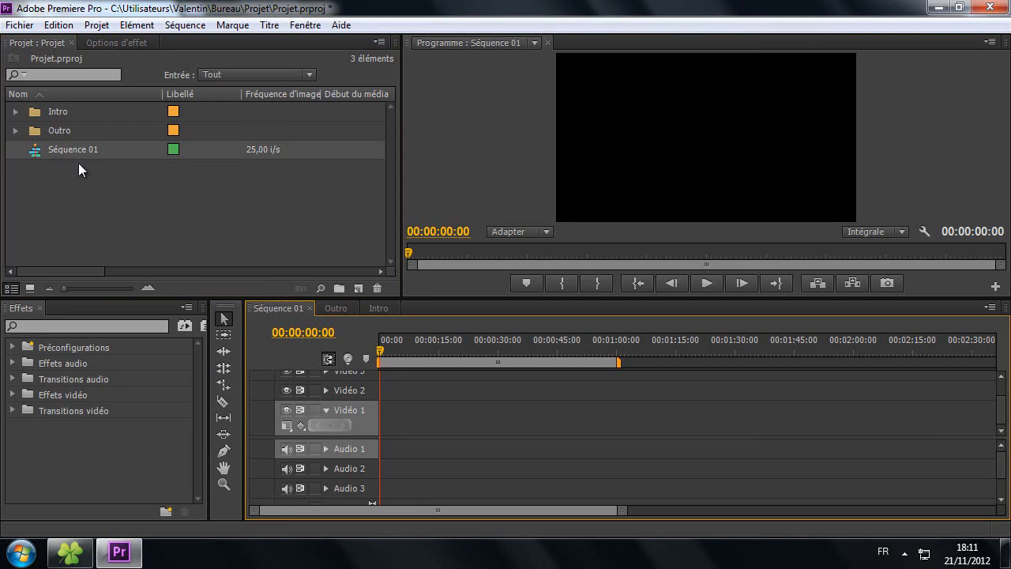
left_click(69, 149)
left_click(72, 150)
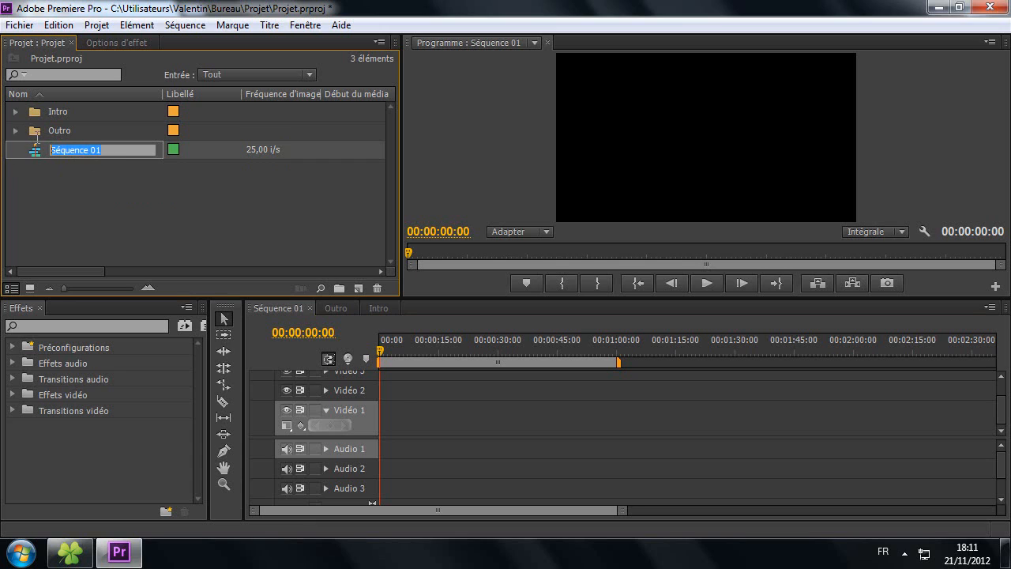
type("Scene")
key("Return")
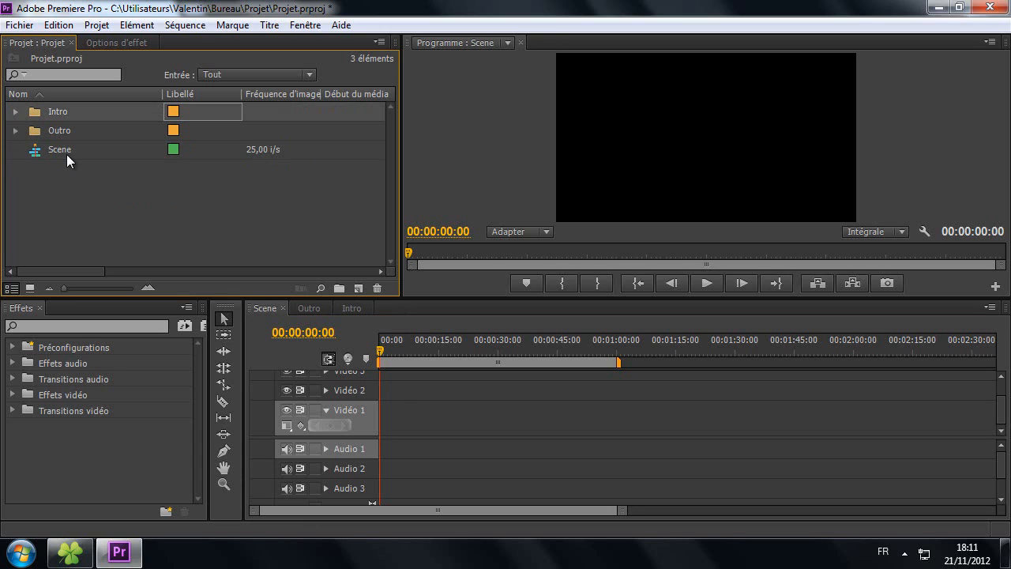
left_click(19, 249)
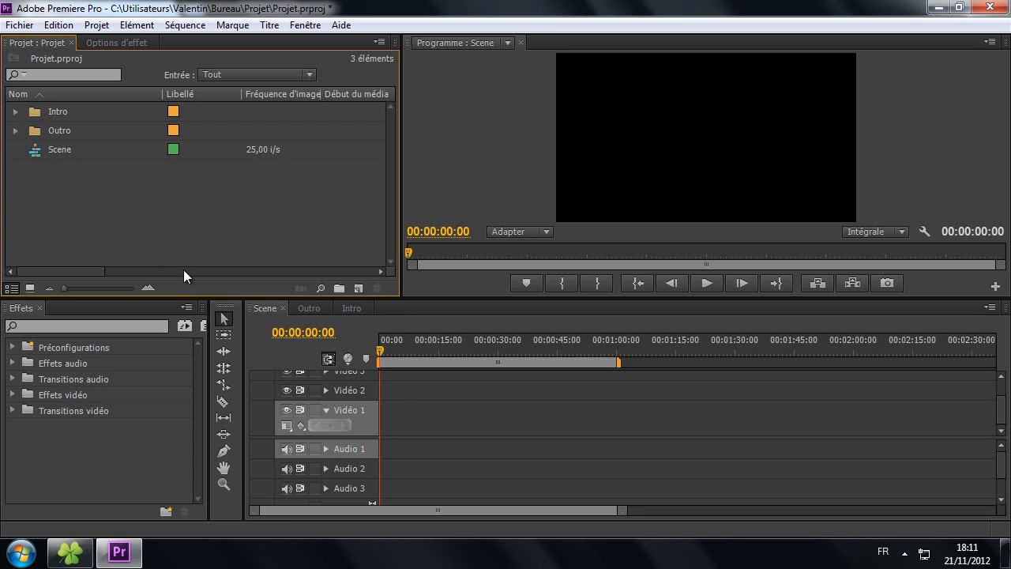
Show the Intro sequence, then import AllIntros.mp4 from the Intros folder of the Windows Vidéos library into the Intro bin.
left_click(301, 313)
left_click(345, 310)
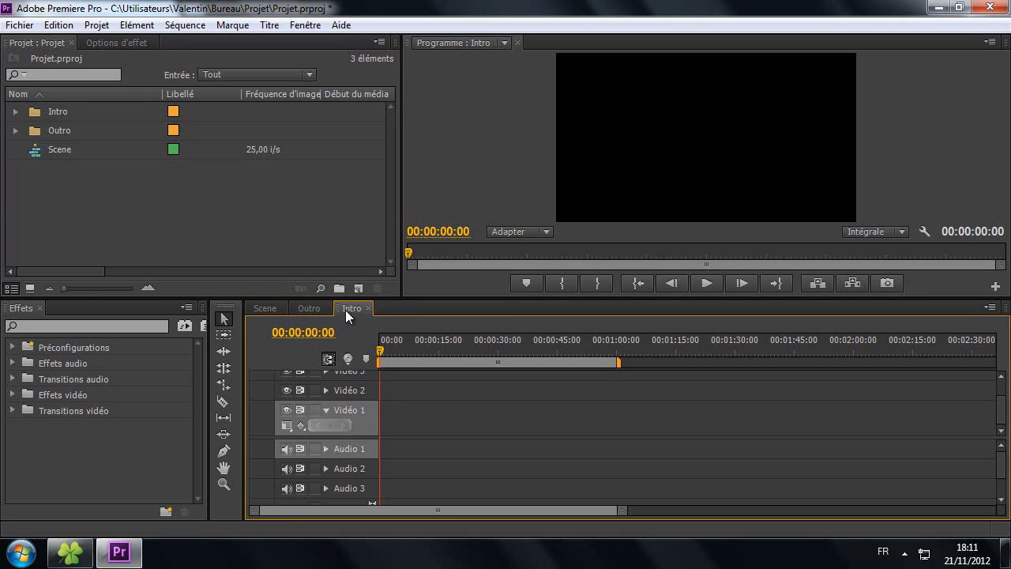
left_click(69, 551)
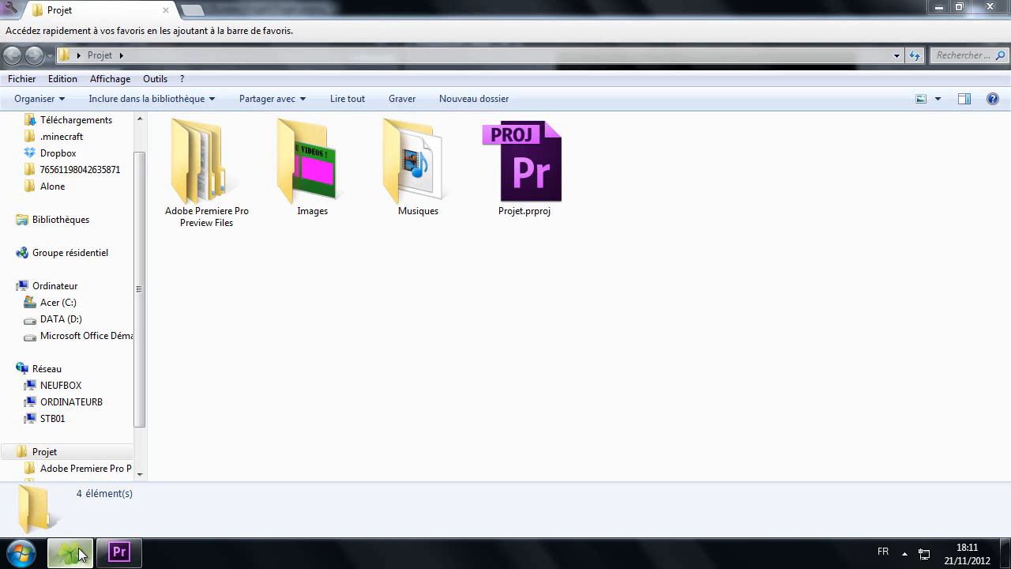
left_click(60, 221)
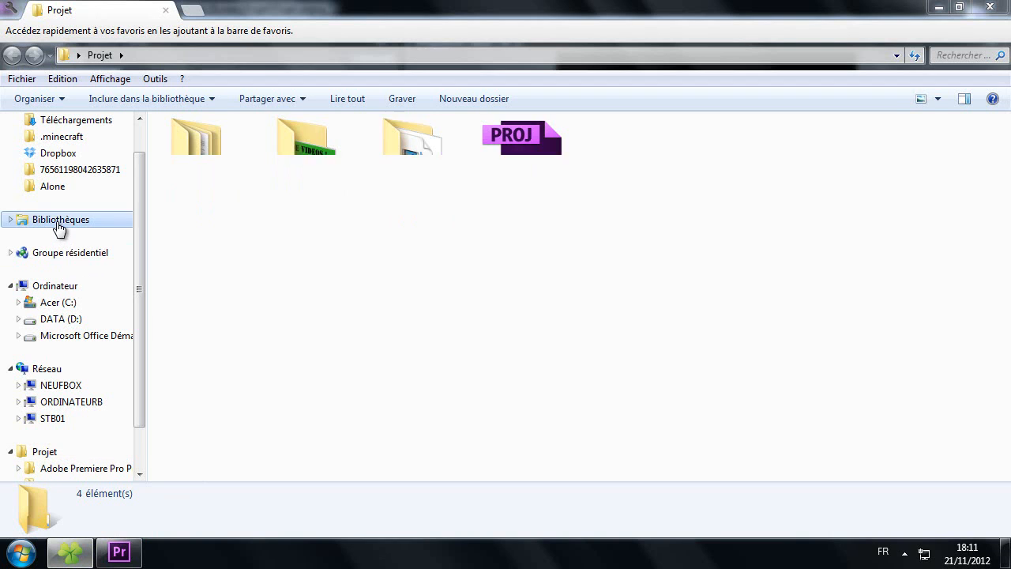
double_click(813, 181)
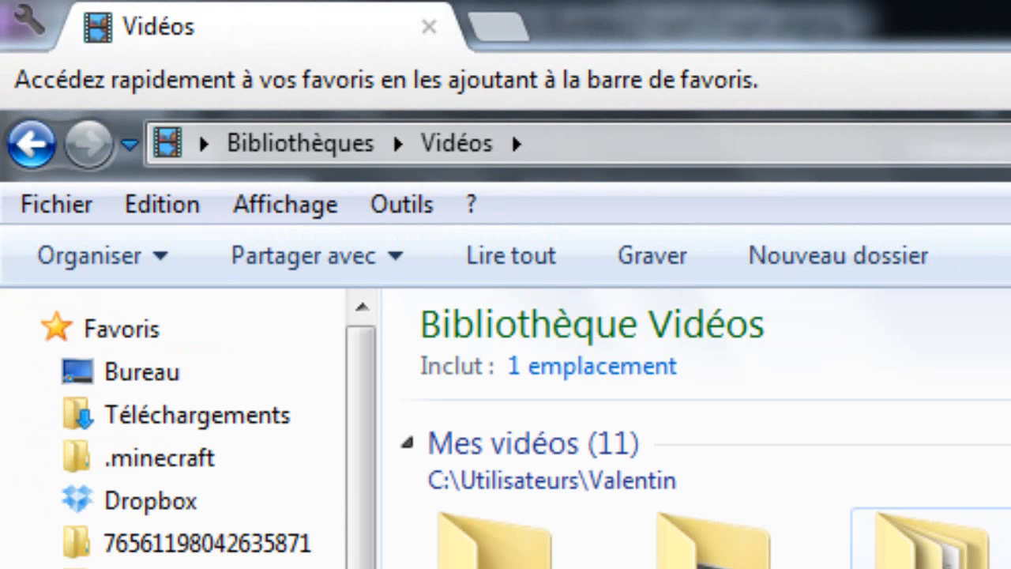
double_click(730, 553)
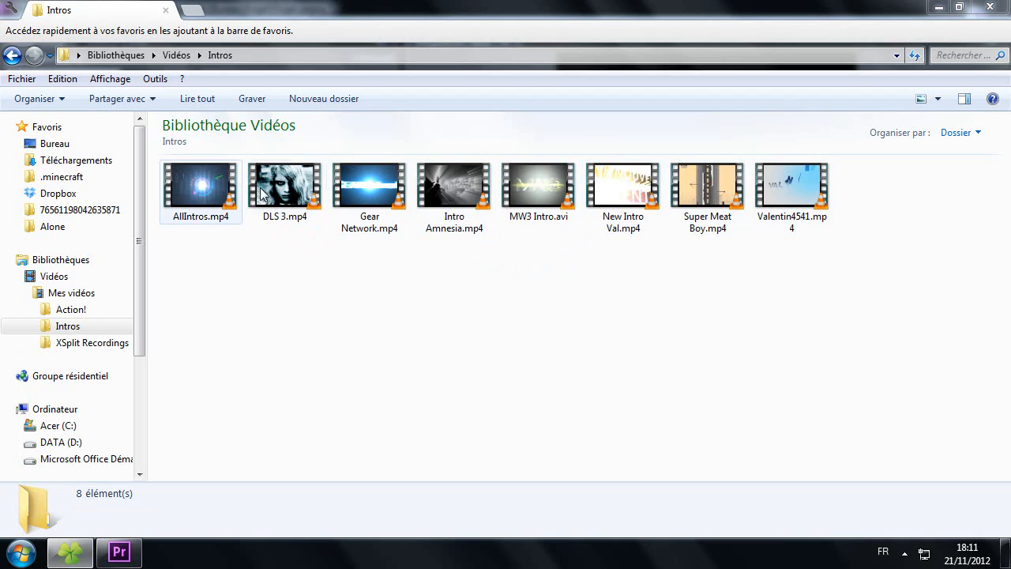
left_click_drag(201, 185, 136, 528)
left_click_drag(126, 370, 51, 129)
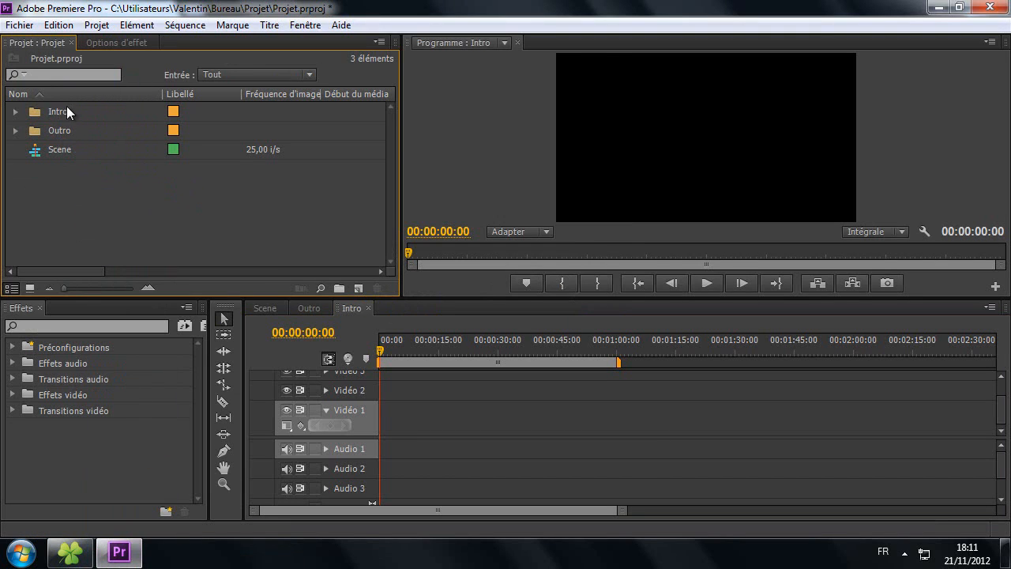
Place AllIntros.mp4 at the start of Vidéo 1 in the Intro sequence and move the playhead to about 17 seconds.
left_click(15, 112)
left_click_drag(49, 132, 367, 437)
left_click(446, 350)
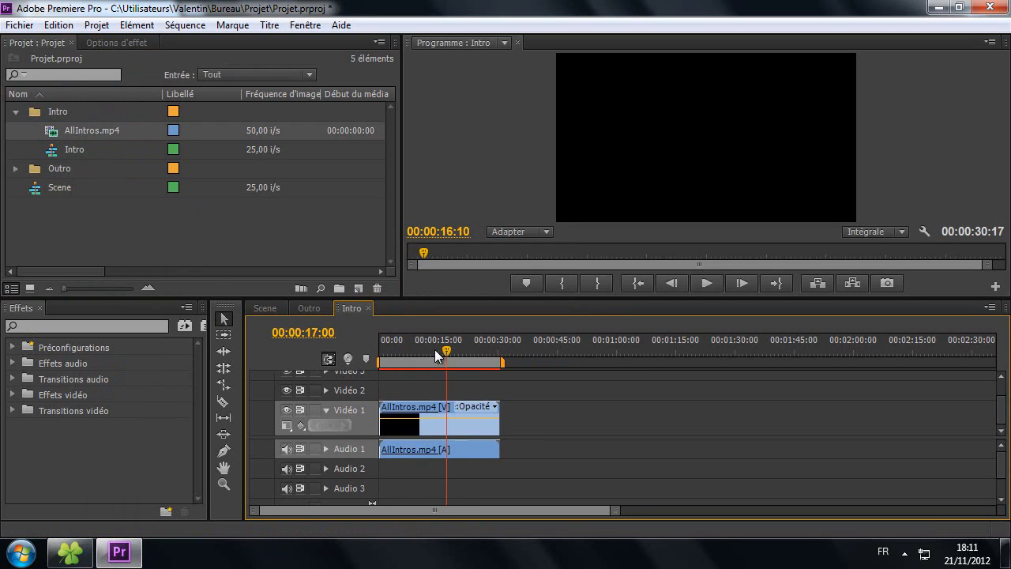
left_click(432, 350)
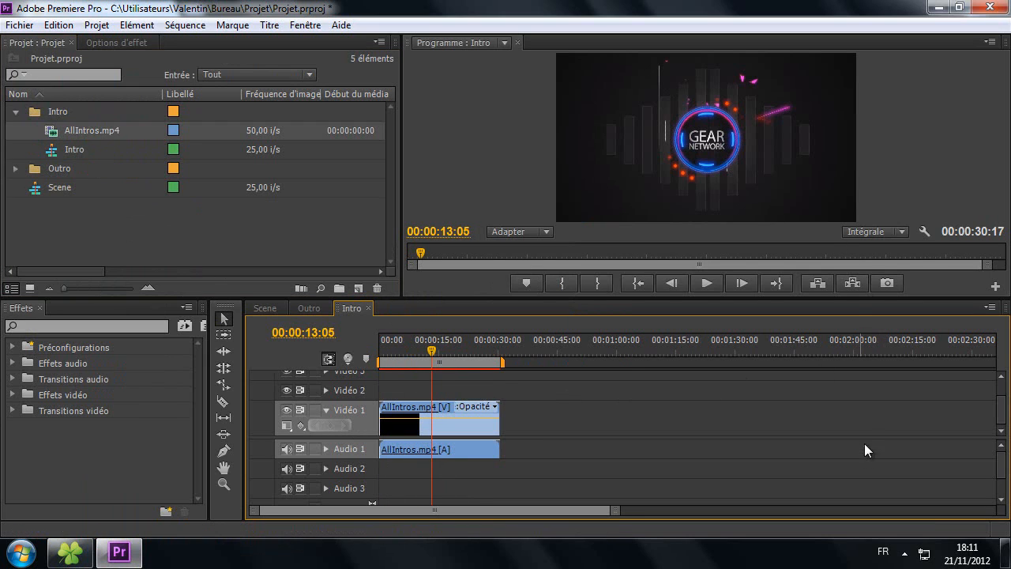
left_click(904, 553)
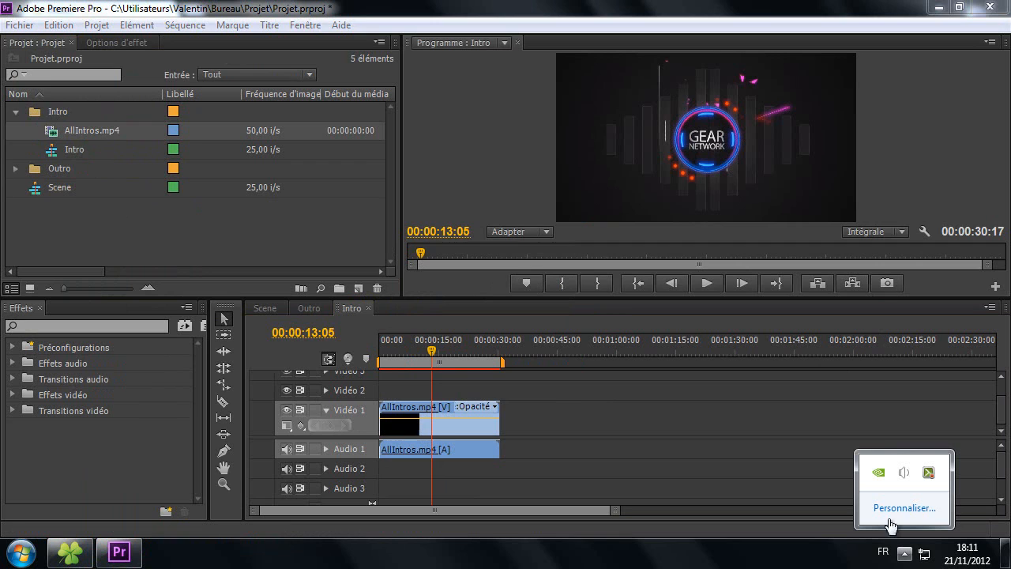
left_click(642, 459)
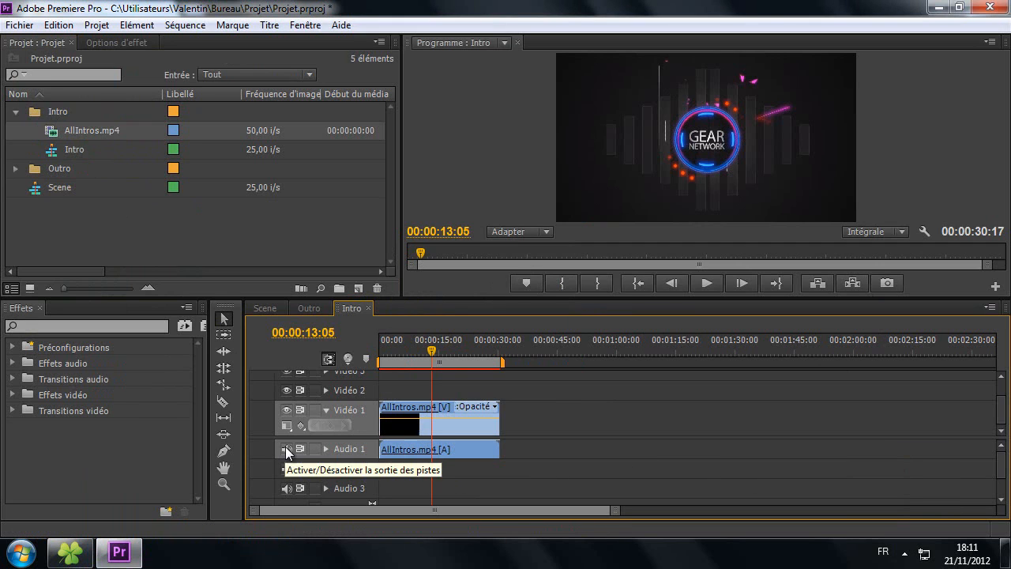
left_click(273, 26)
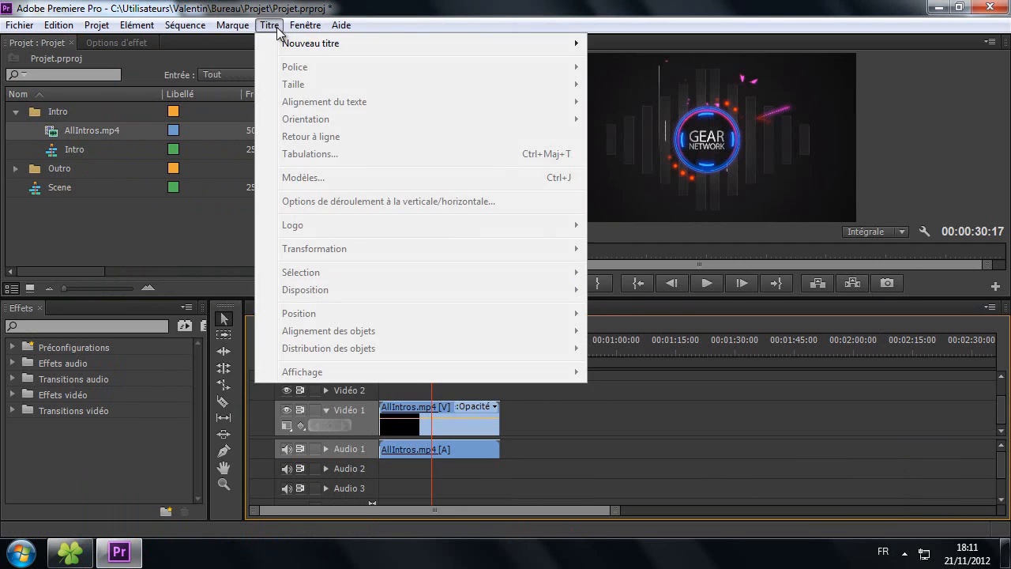
mouse_move(304, 25)
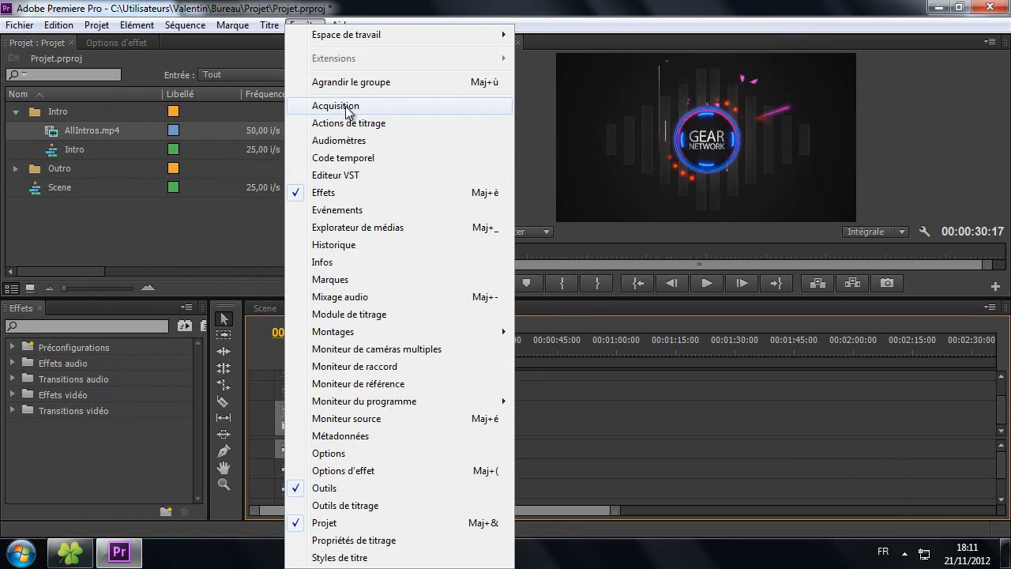
left_click(348, 140)
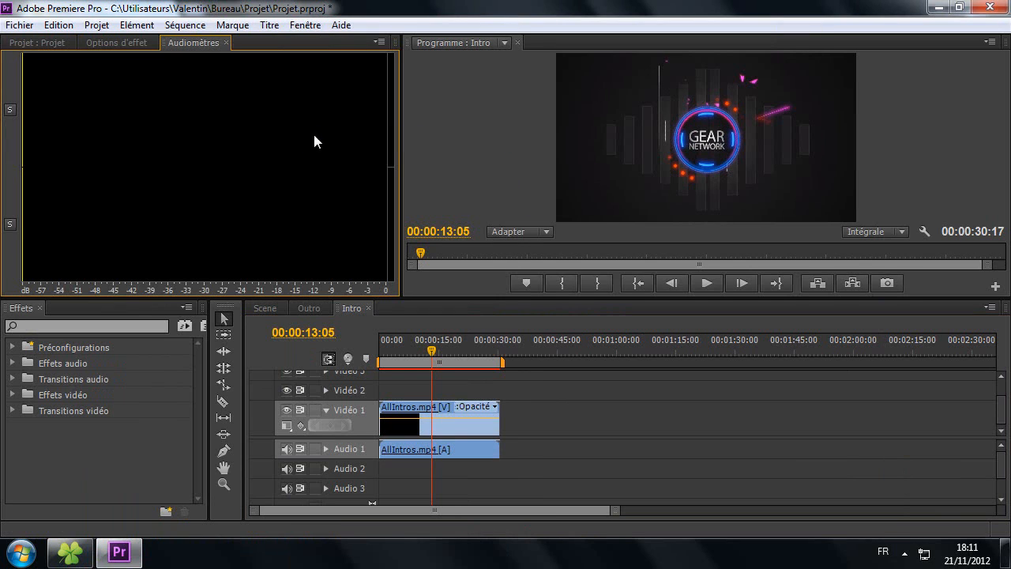
left_click(226, 43)
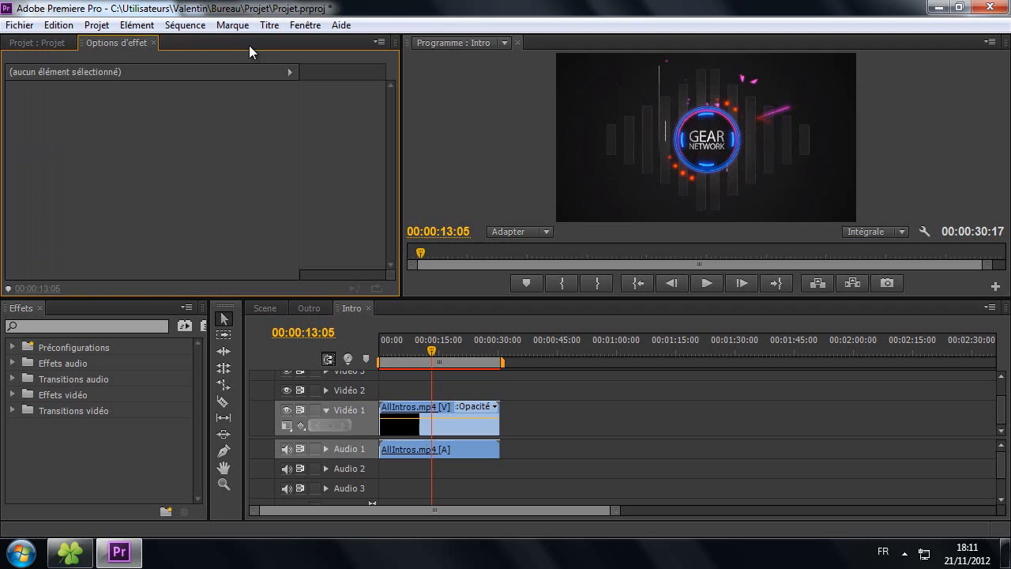
Show the Intro sequence's audio mixer and lower the Principal track's volume to -32,8 dB, moving the playhead to 00:00:21:00.
left_click(292, 27)
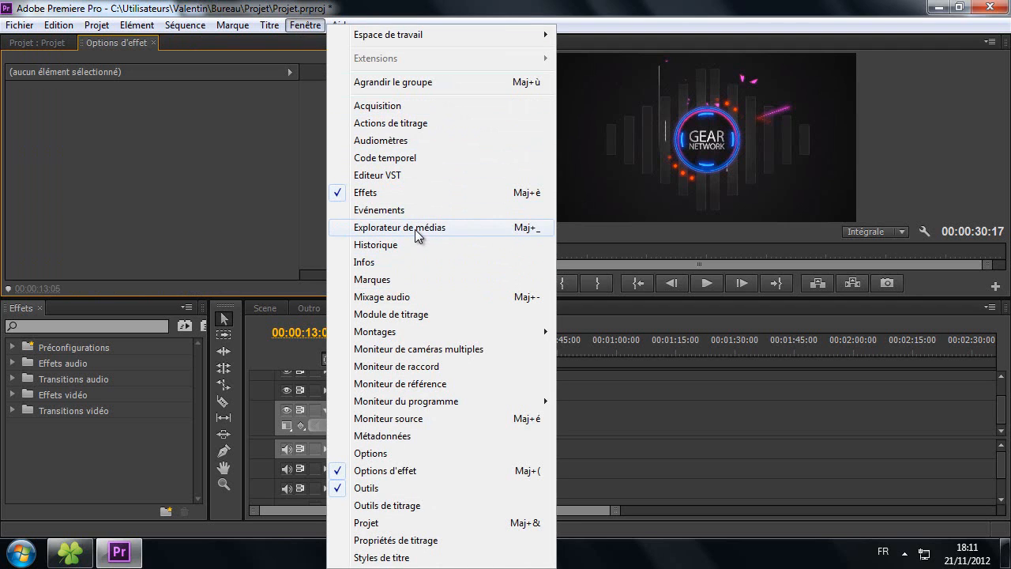
left_click(417, 298)
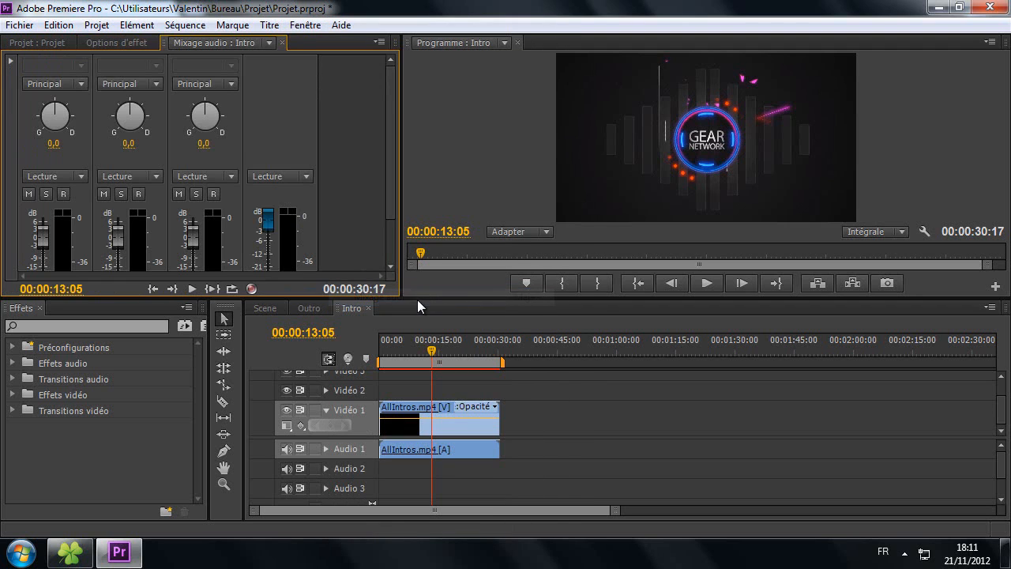
left_click_drag(387, 122, 387, 205)
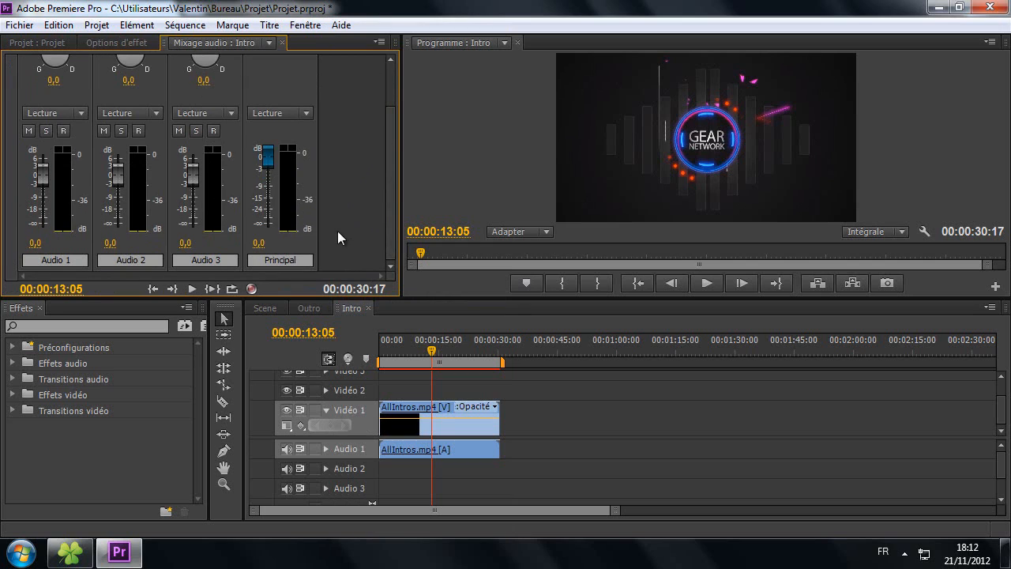
left_click_drag(267, 158, 281, 224)
left_click_drag(435, 351, 465, 356)
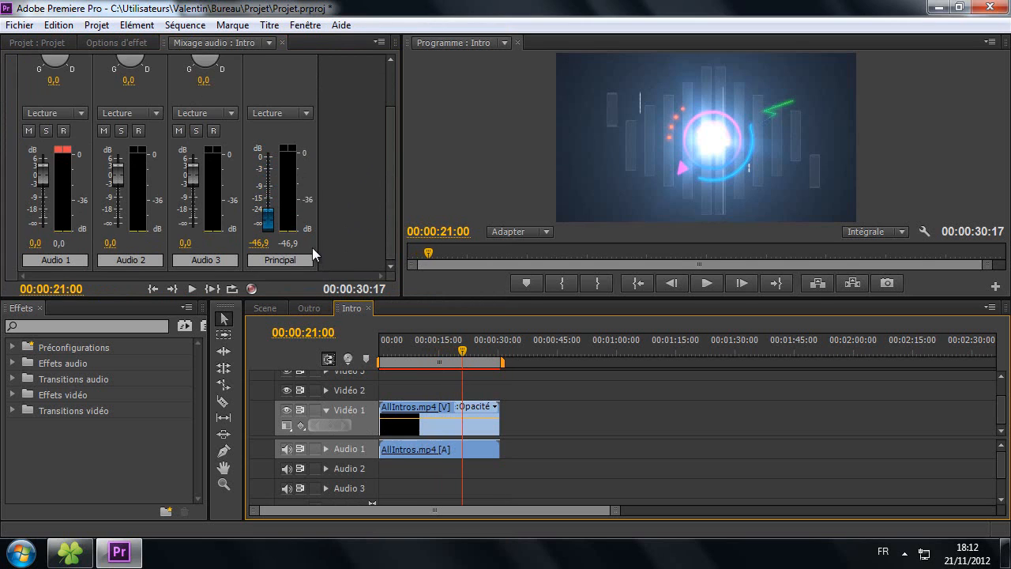
left_click_drag(271, 224, 272, 220)
Play the Intro sequence from about 21 seconds and again from near its start to check the sound level.
left_click(705, 282)
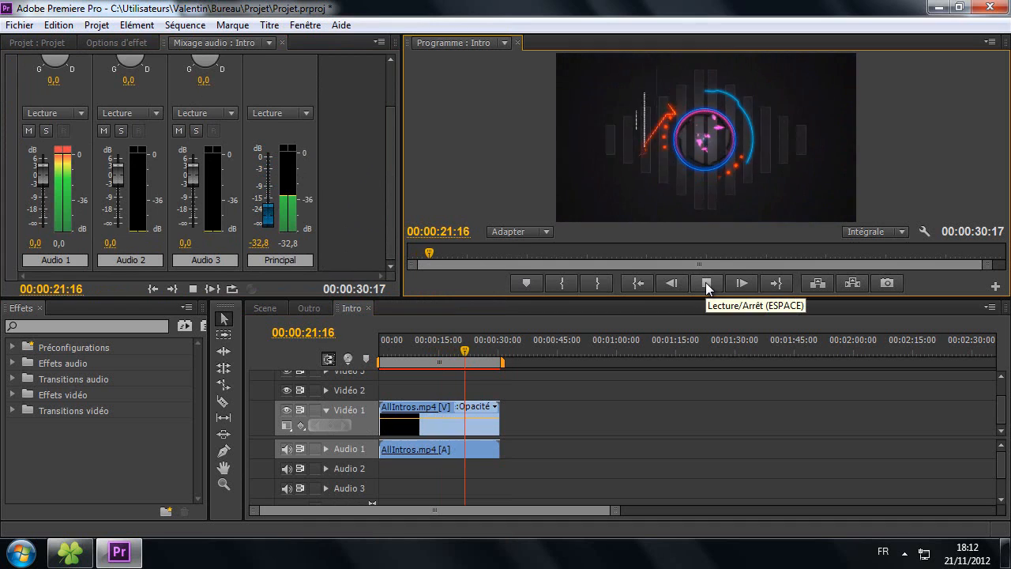
left_click(384, 348)
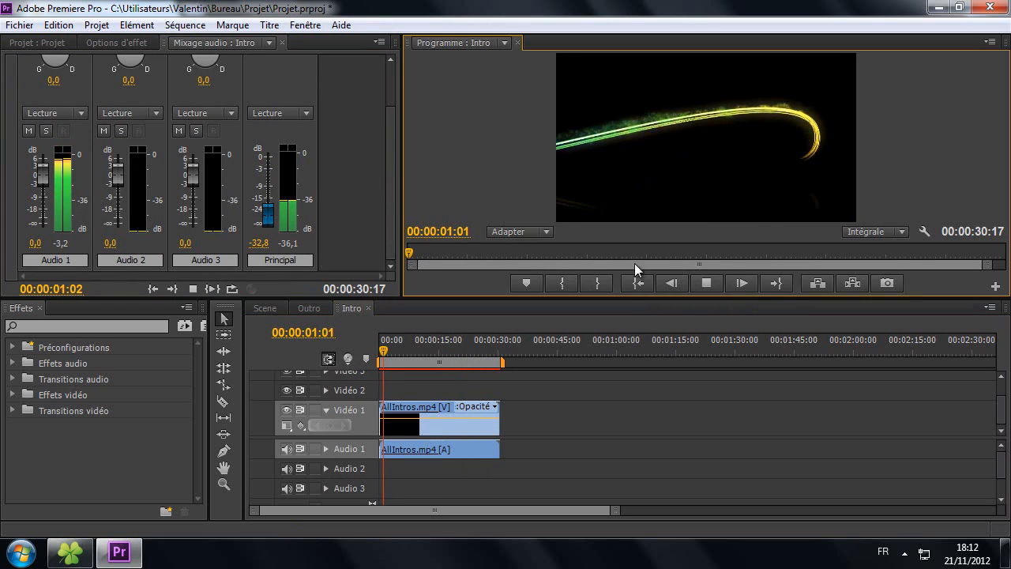
left_click(706, 282)
Nest the Intro sequence at the start of Vidéo 1 in the Scene sequence and fit the work area to it.
left_click(47, 42)
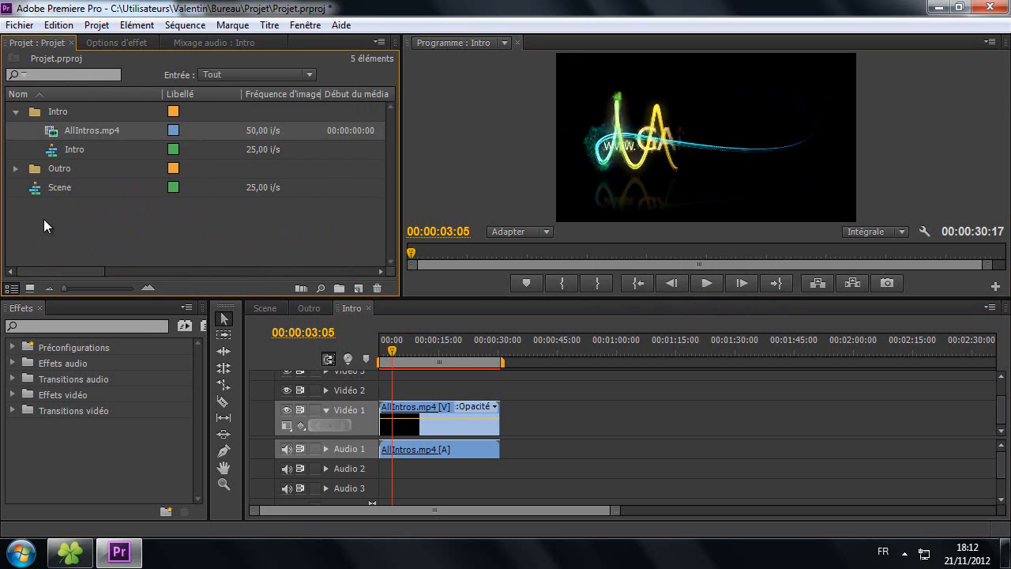
left_click(42, 187)
left_click(272, 306)
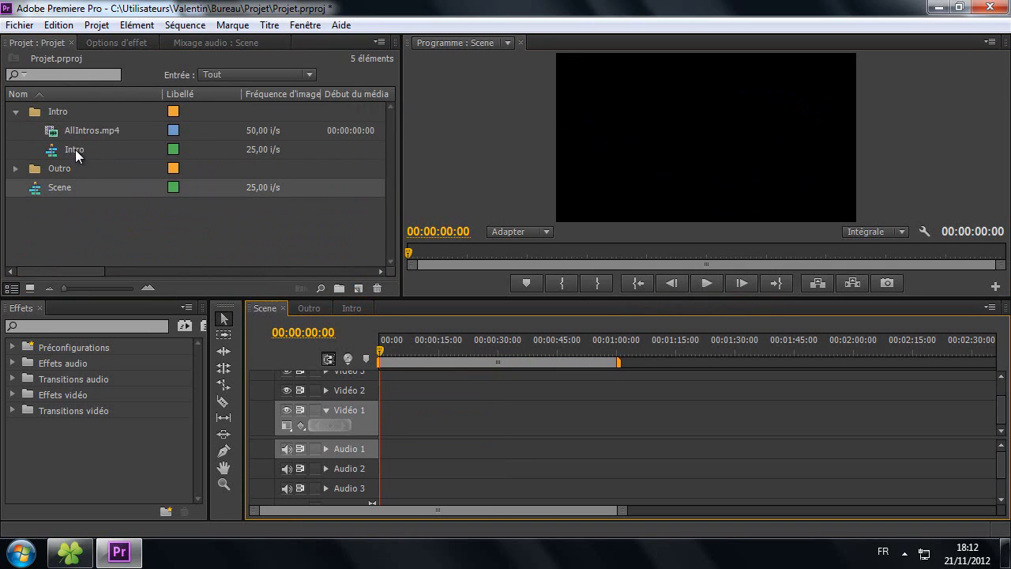
left_click_drag(74, 147, 366, 426)
double_click(410, 363)
Play the Scene sequence from about 22 seconds to check the nested intro.
left_click_drag(401, 346, 467, 352)
left_click(703, 289)
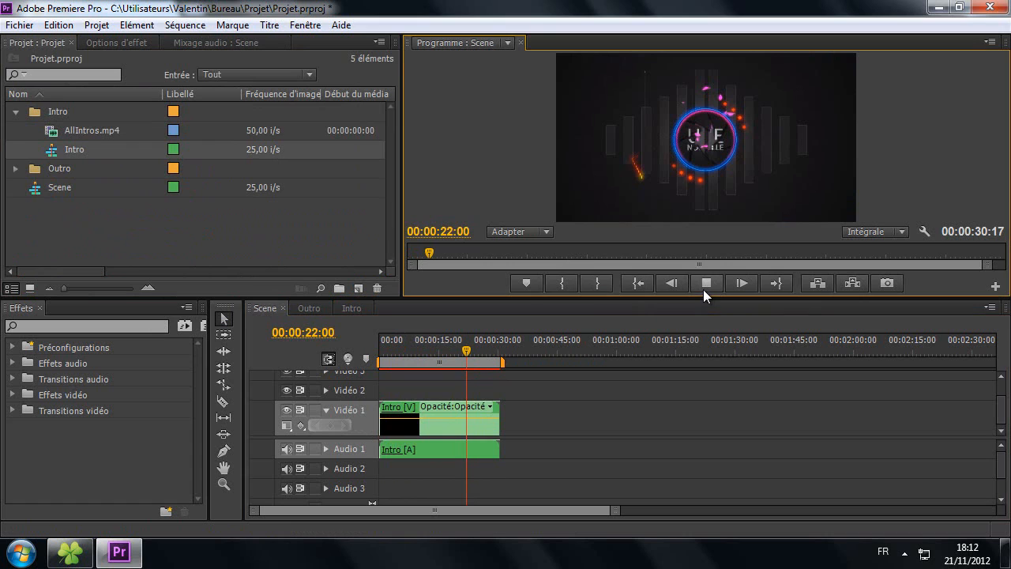
left_click(698, 289)
Trim the start of AllIntros.mp4 to 00:00:10:20 in the Intro sequence.
left_click(348, 308)
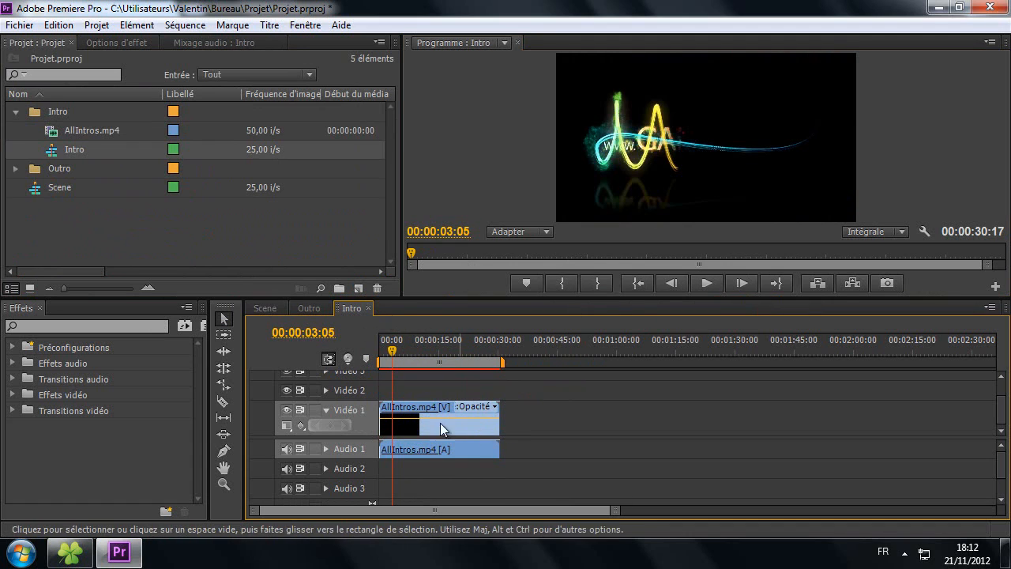
left_click_drag(399, 352, 422, 359)
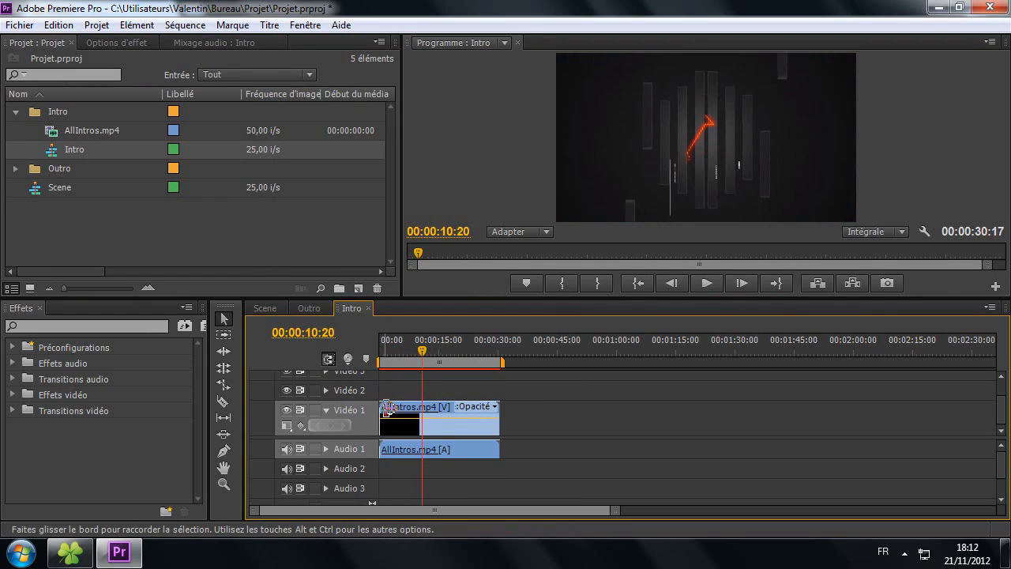
mouse_move(387, 409)
left_mouse_down()
mouse_move(424, 411)
mouse_move(400, 413)
left_mouse_up()
Play the Scene sequence from its beginning to check how the trimmed intro behaves.
left_click(264, 309)
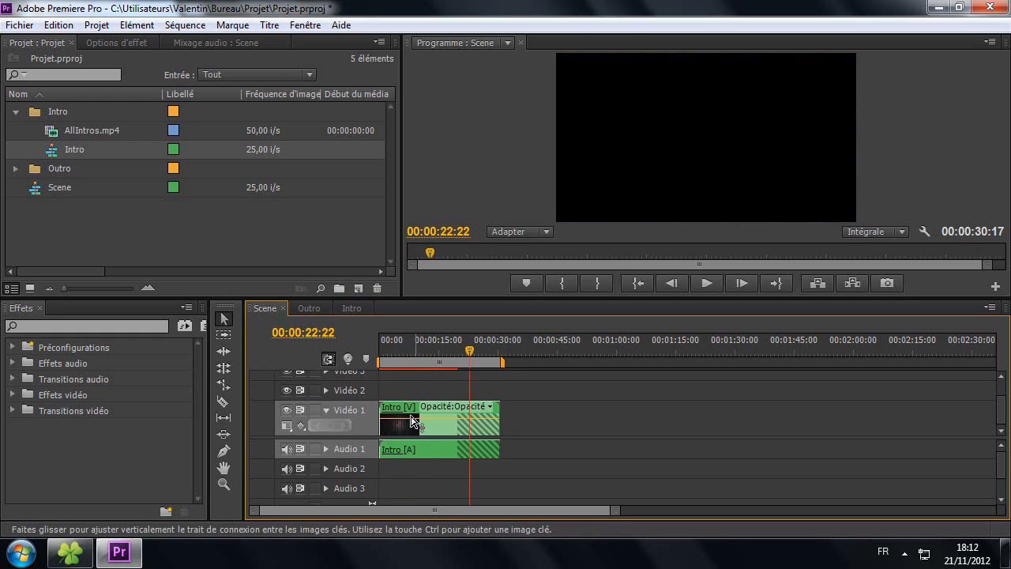
left_click_drag(471, 352, 350, 362)
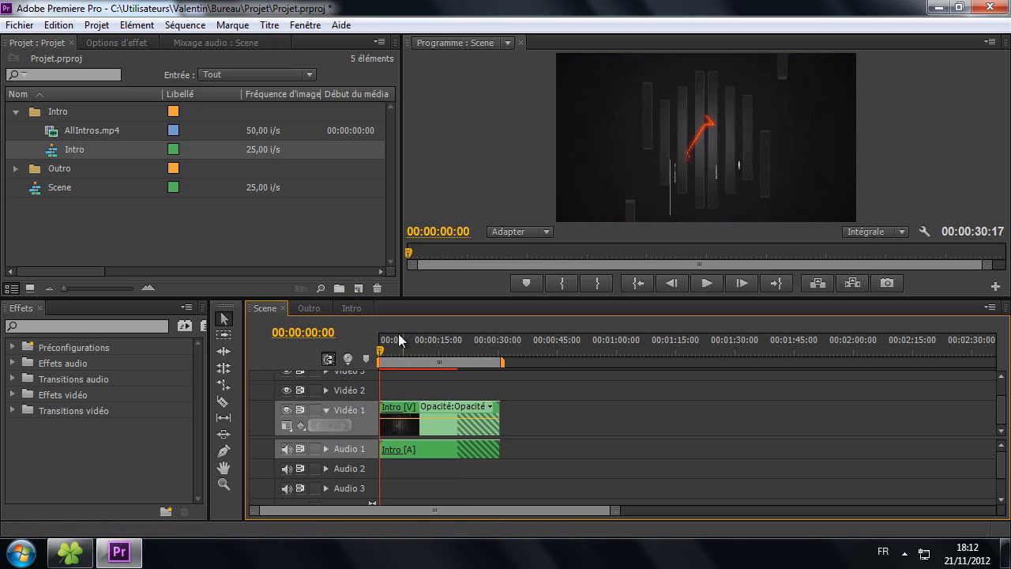
left_click(703, 285)
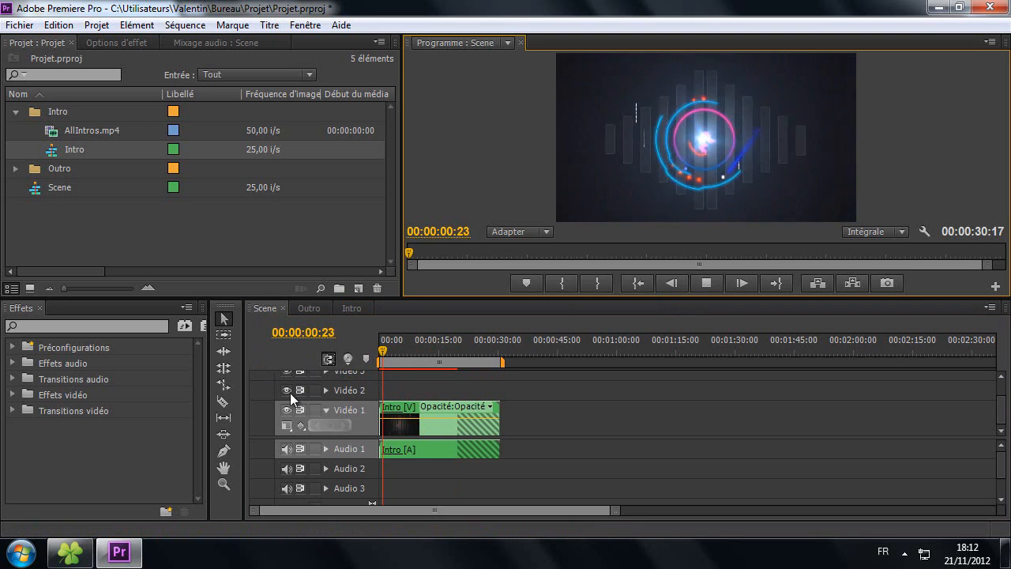
left_click(724, 284)
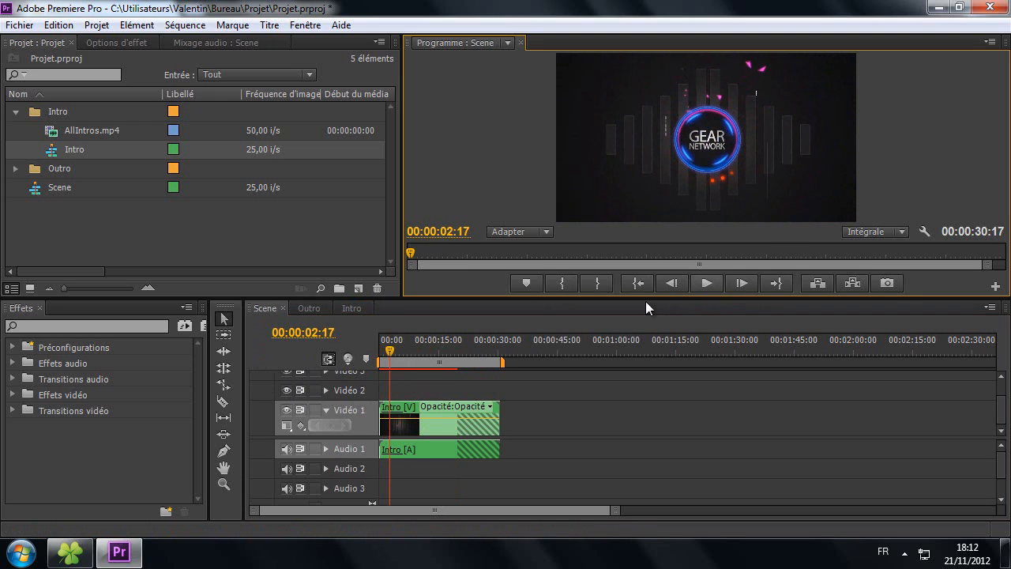
Extend the start of AllIntros.mp4 back to the beginning of the Intro sequence and scrub Scene to 00:00:07:20.
left_click(355, 309)
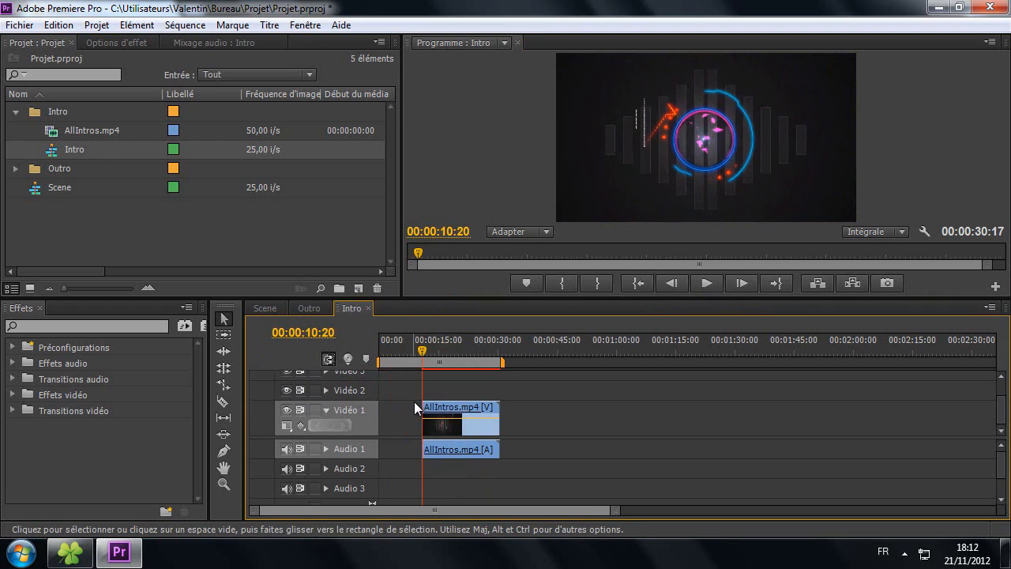
left_click_drag(423, 407, 330, 391)
left_click(263, 309)
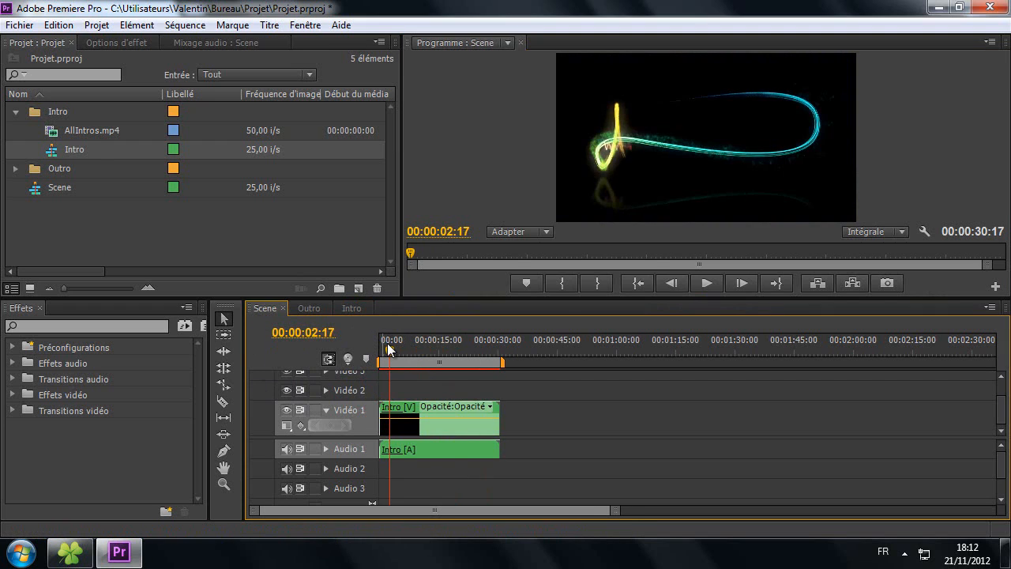
left_click_drag(387, 343, 412, 343)
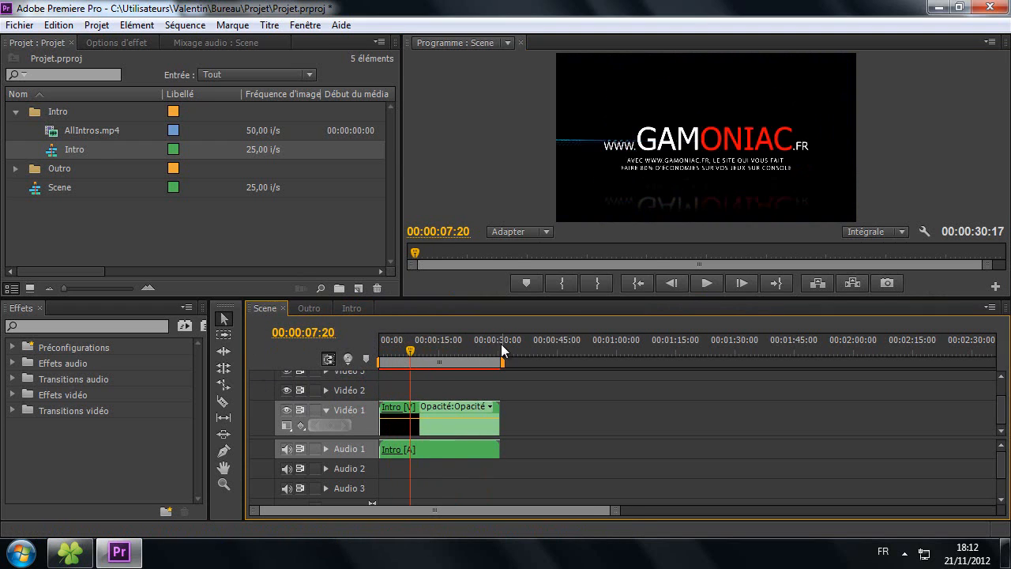
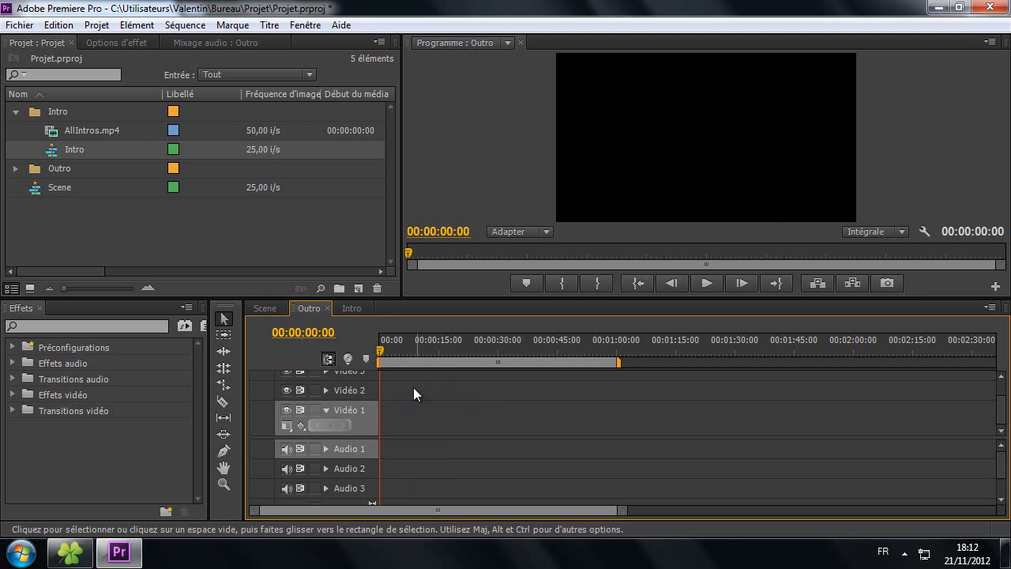
Move the playhead to 00:00:35:05 in Outro and 00:01:34:10 in Scene, and show a longer time range of Scene.
left_click(519, 344)
left_click(258, 309)
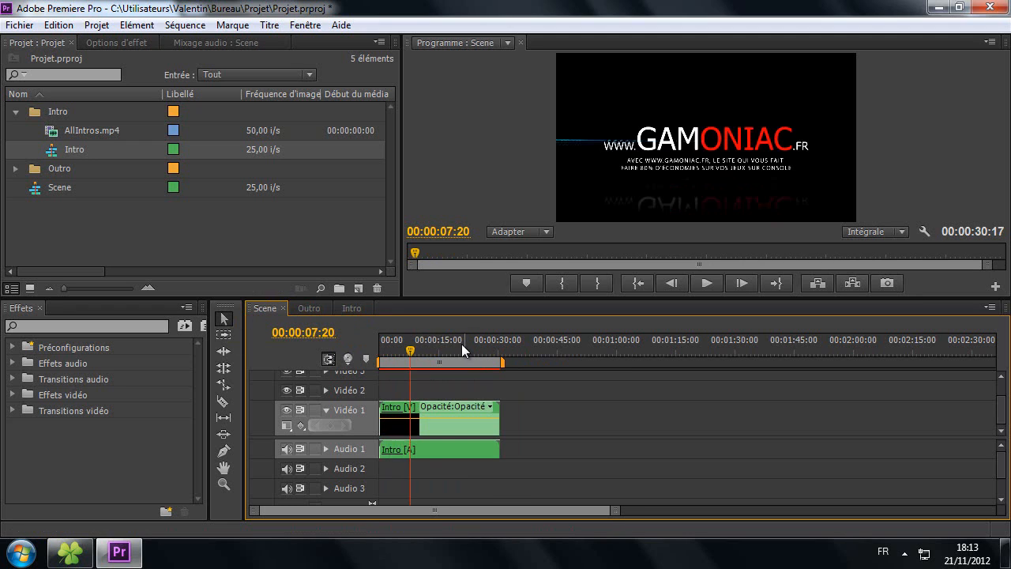
left_click_drag(461, 344, 752, 348)
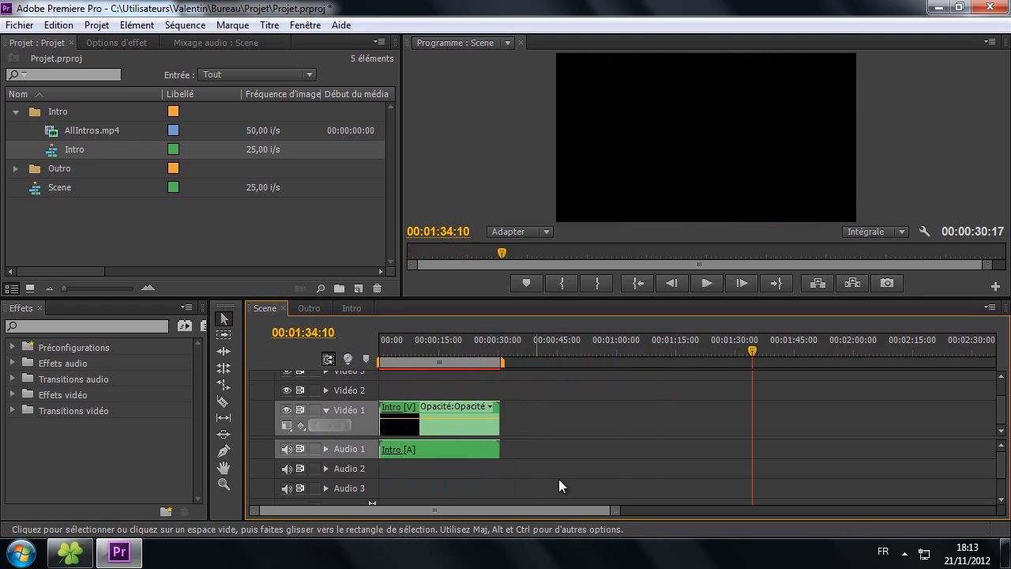
left_click_drag(615, 512, 897, 510)
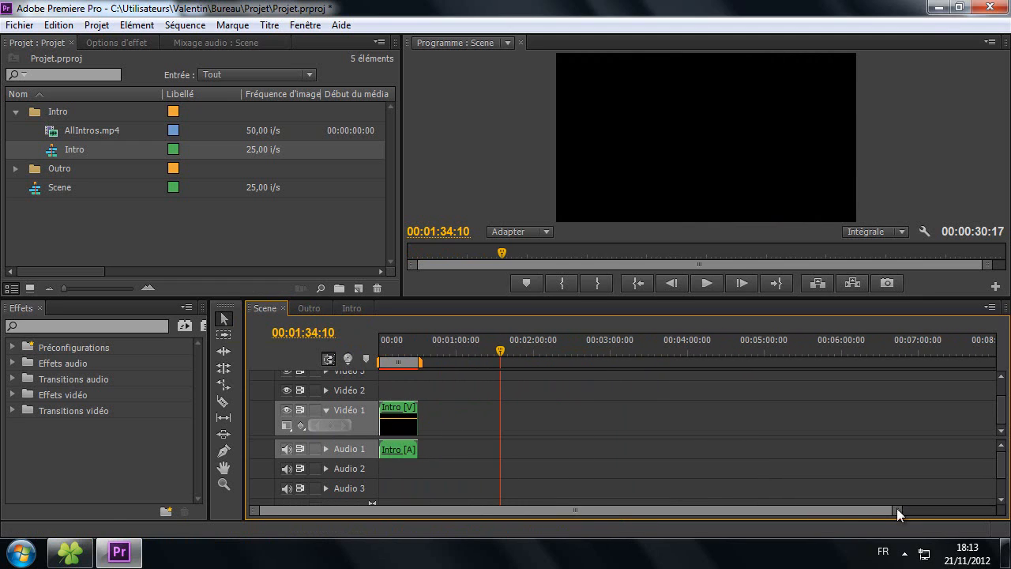
Show the Outro sequence, expand the Outro bin and import BACKGROUND.jpg into it from the Projet folder's Images subfolder.
left_click(309, 309)
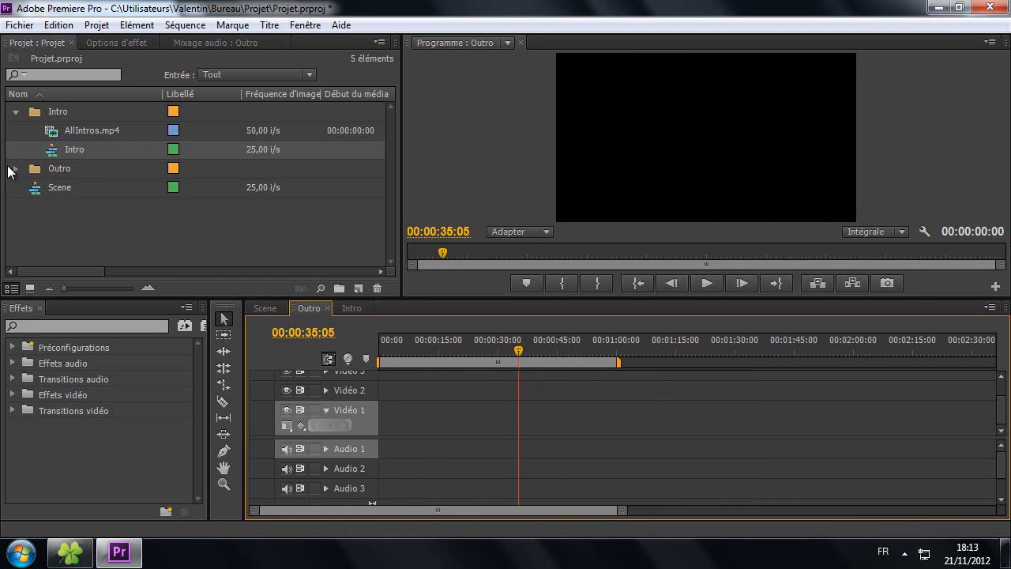
left_click(13, 168)
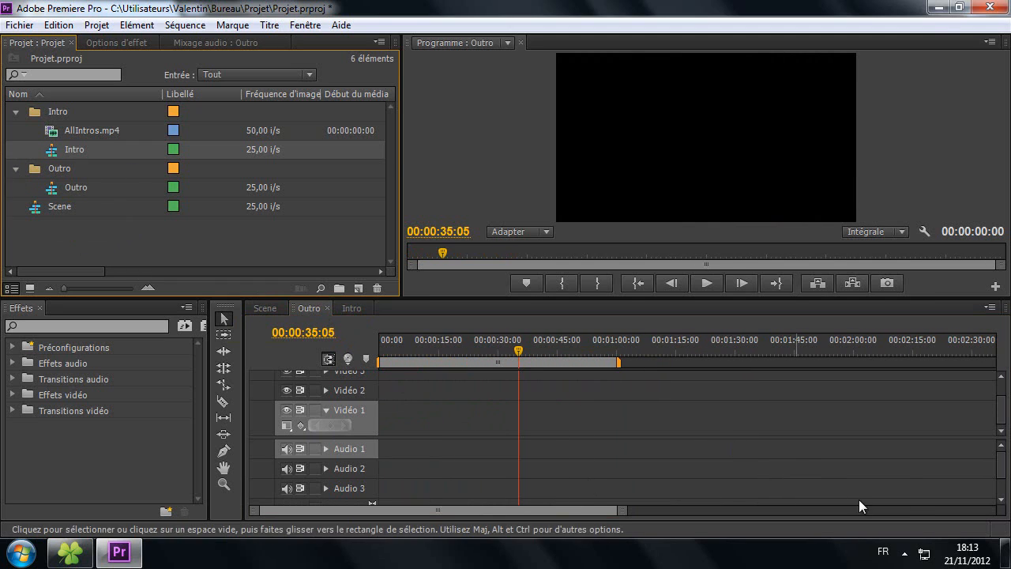
left_click(1006, 553)
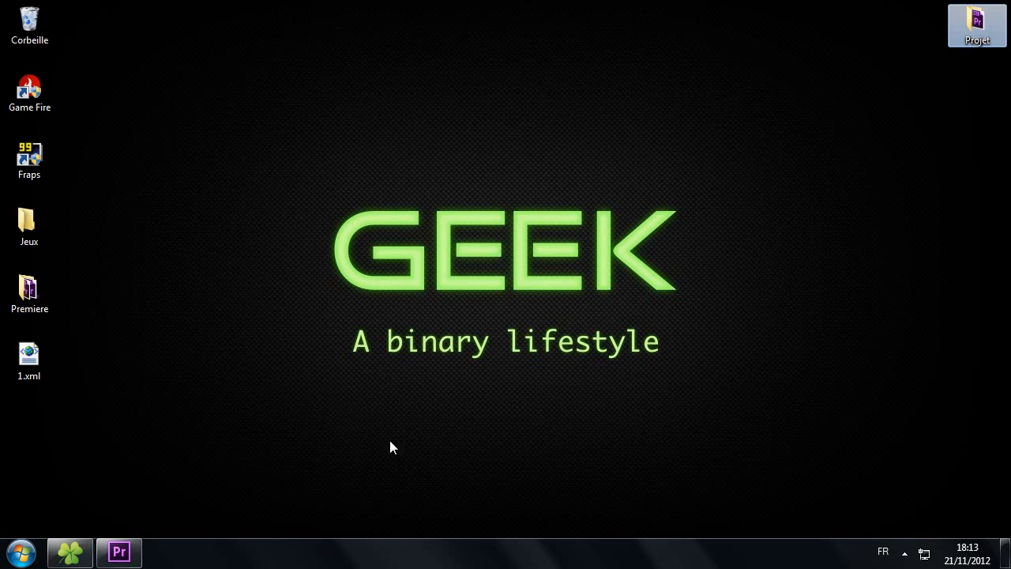
left_click(70, 552)
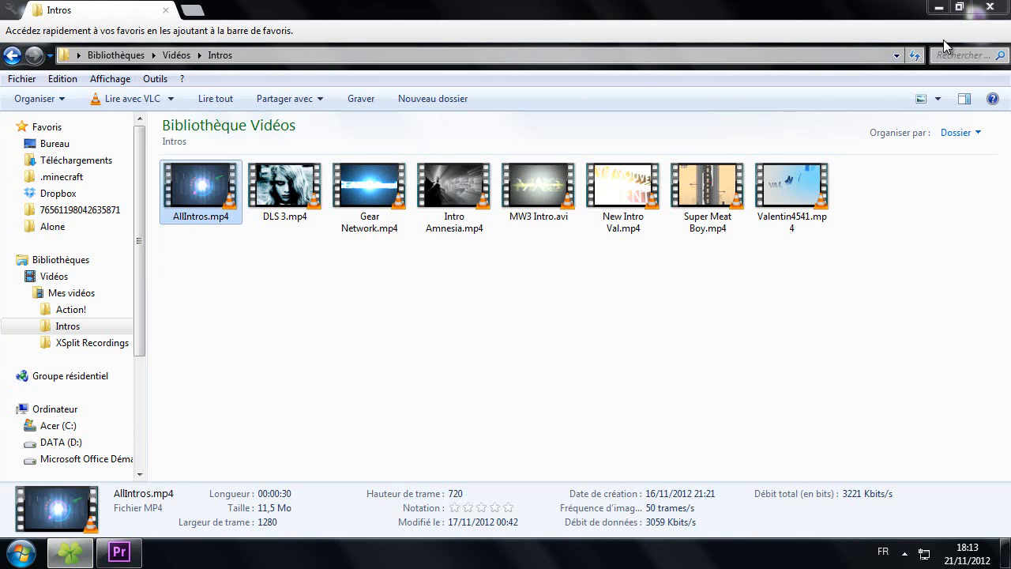
left_click(992, 7)
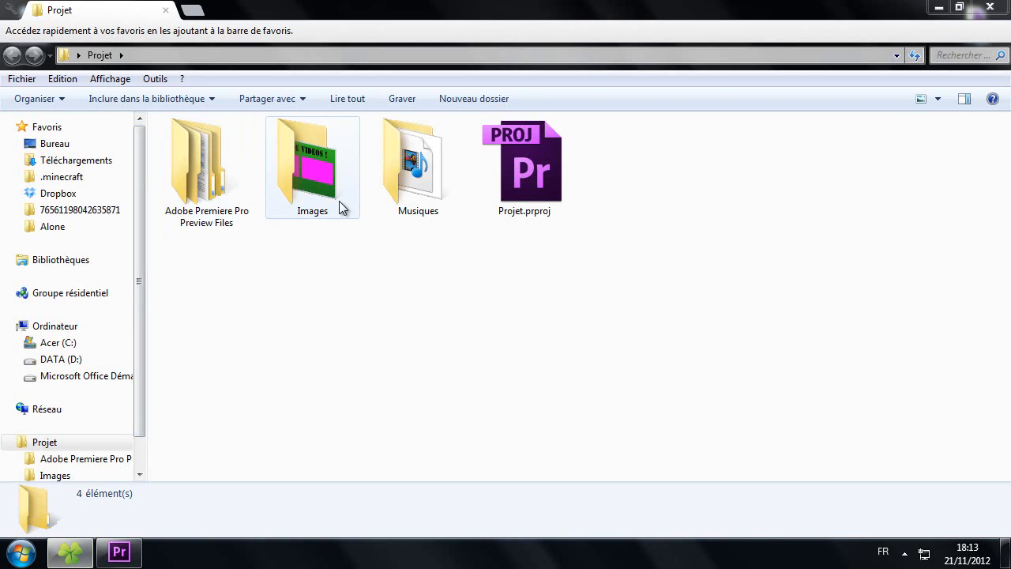
double_click(300, 189)
left_click_drag(198, 142, 58, 169)
left_click(70, 551)
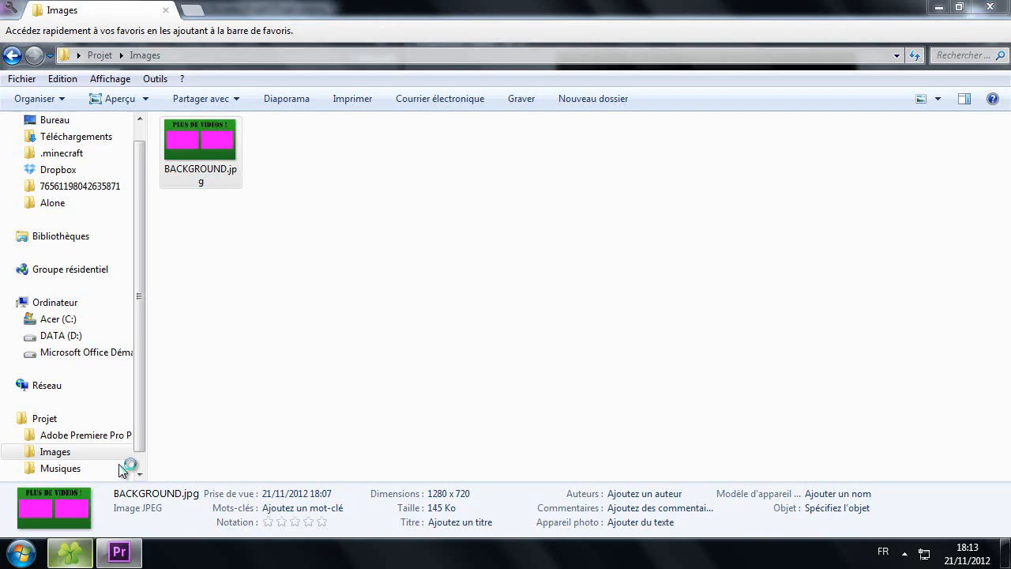
Import Musique outro.mp3 from the Projet folder's Musiques subfolder into the Outro bin.
left_click(99, 55)
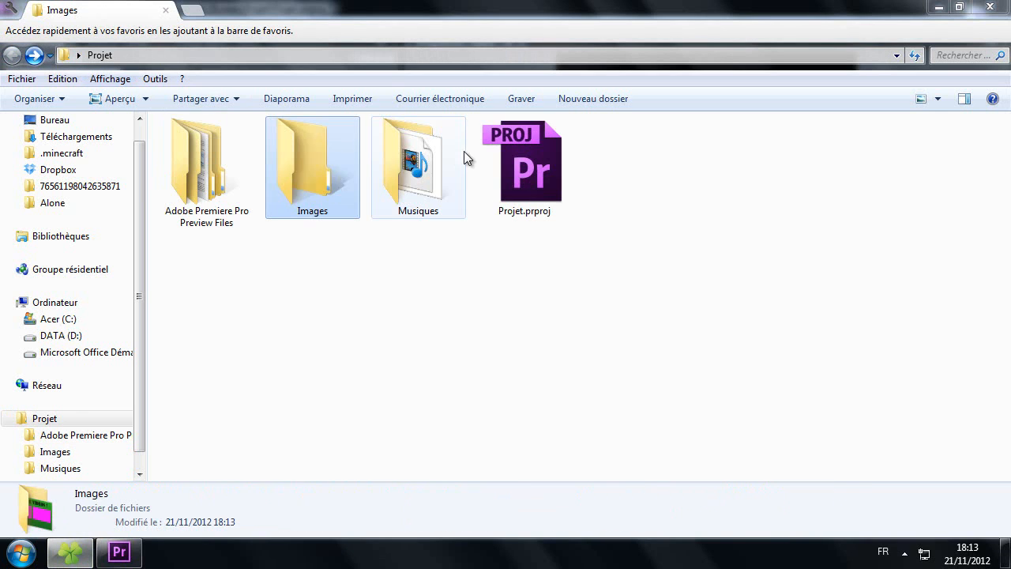
double_click(411, 194)
left_click_drag(213, 142, 75, 170)
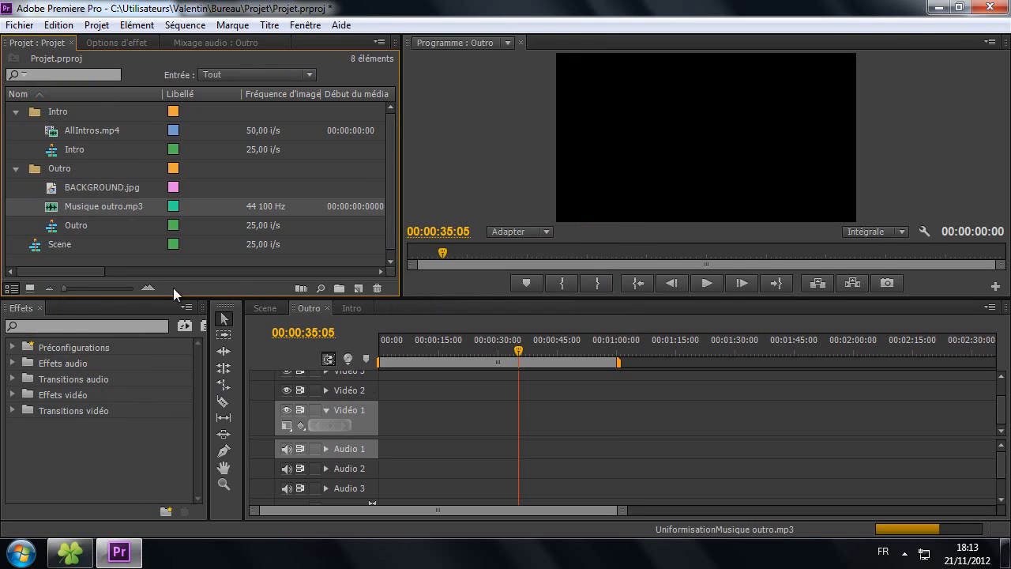
Place BACKGROUND.jpg on Vidéo 1, ending at about 00:01:32:00, and Musique outro.mp3 on Audio 1 of Outro, and briefly play the start.
left_click_drag(72, 185, 740, 427)
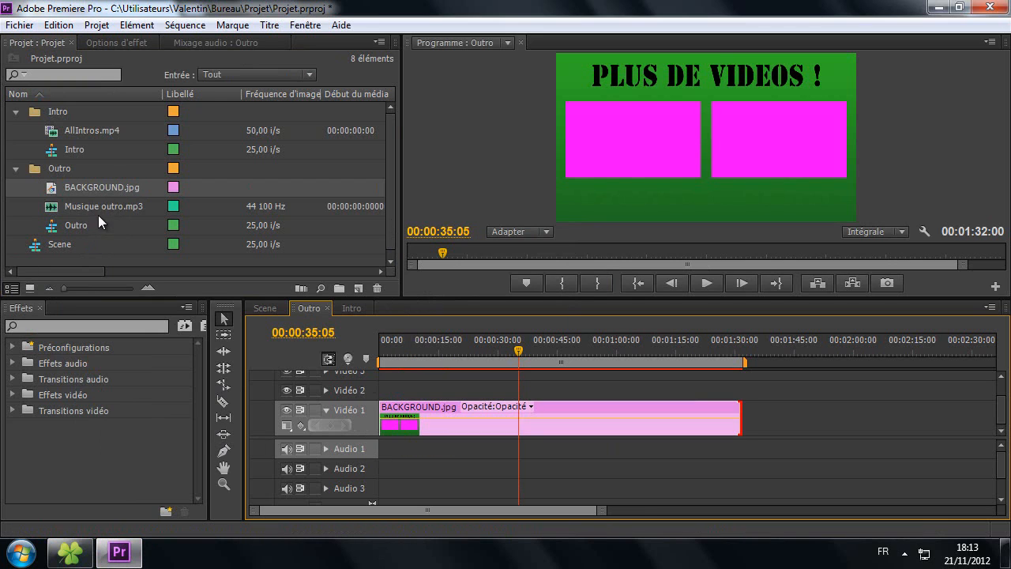
left_click_drag(98, 212, 391, 451)
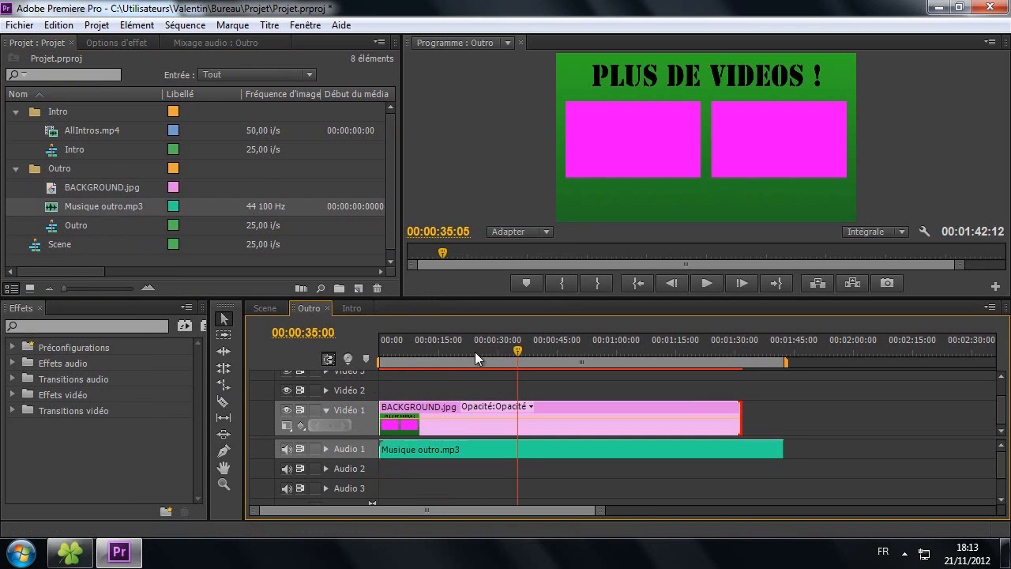
key("Home")
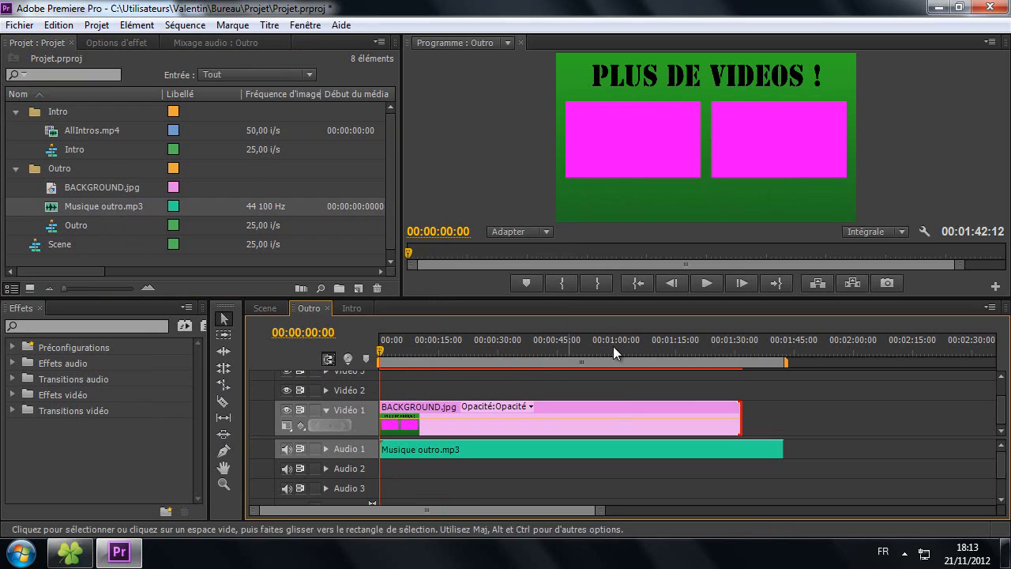
left_click(705, 283)
left_click(705, 283)
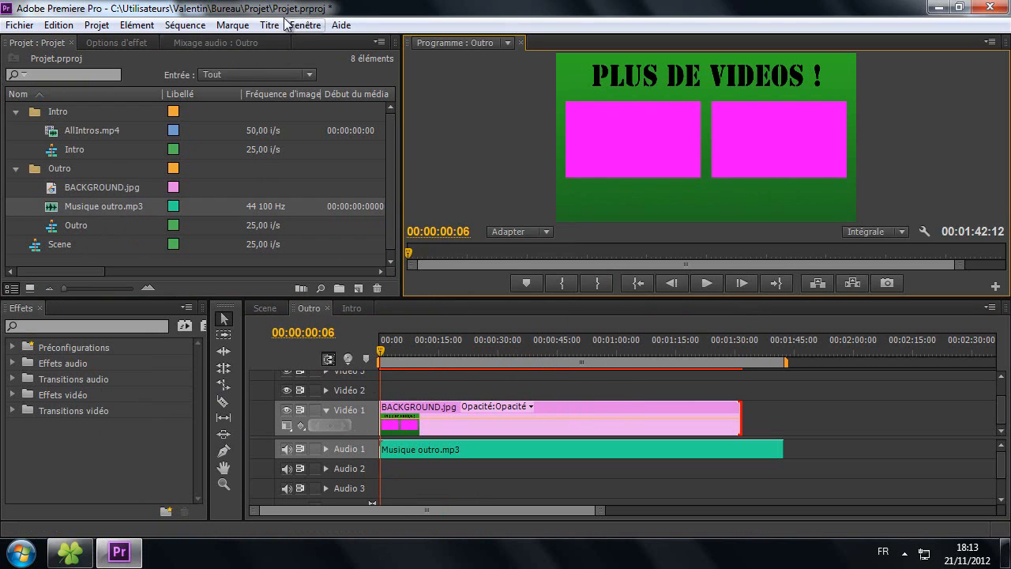
Lower the Outro sequence's master volume to -30 dB during playback and return the playhead to the beginning.
left_click(232, 41)
scroll(384, 160, "down", 3)
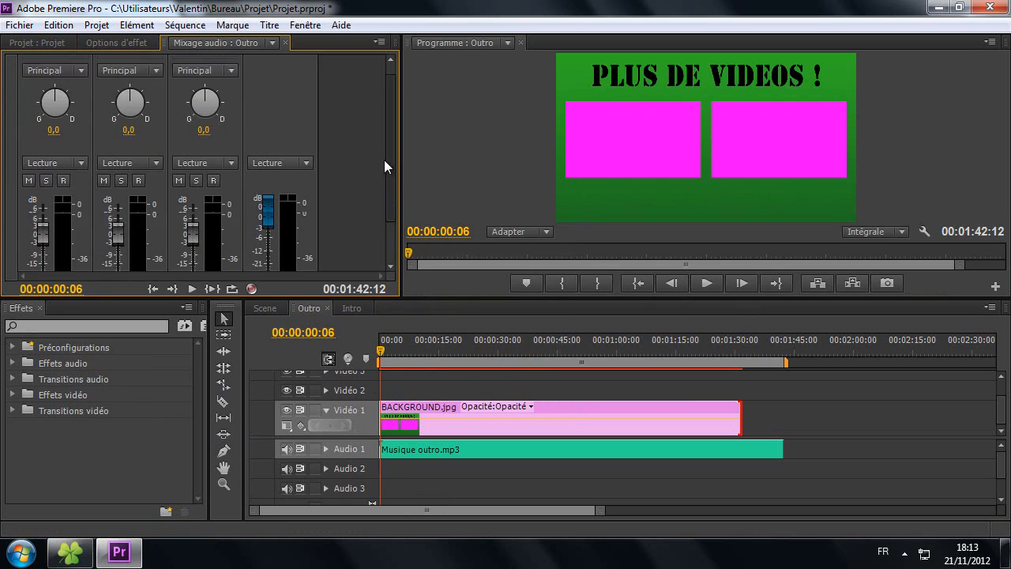
left_click_drag(272, 161, 266, 206)
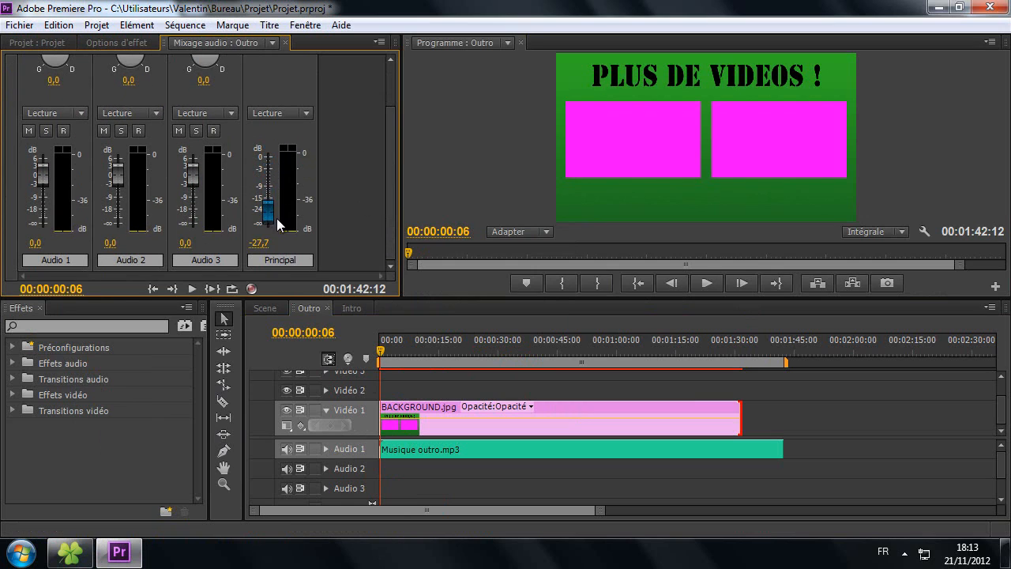
left_click(706, 283)
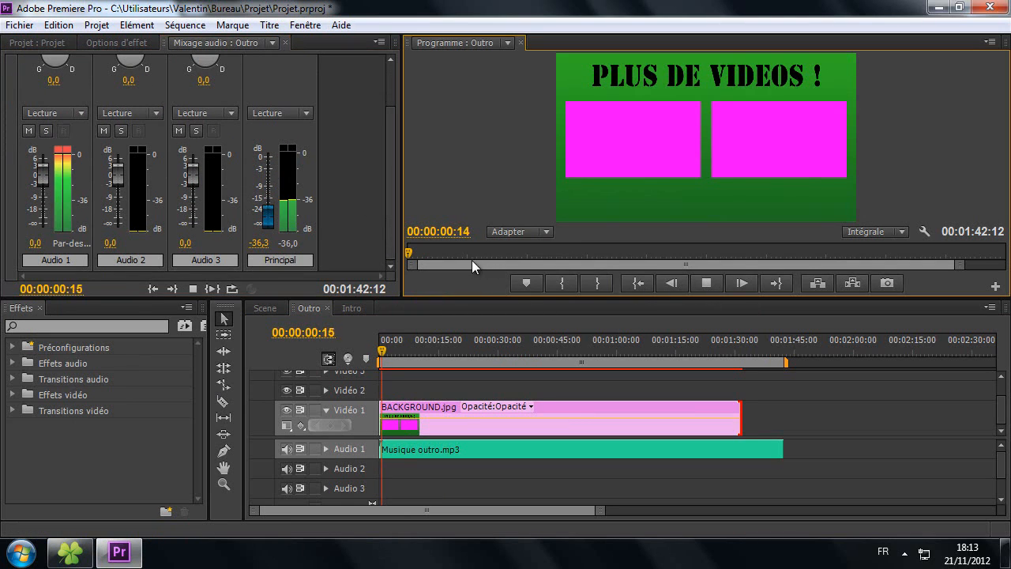
left_click_drag(268, 222, 264, 216)
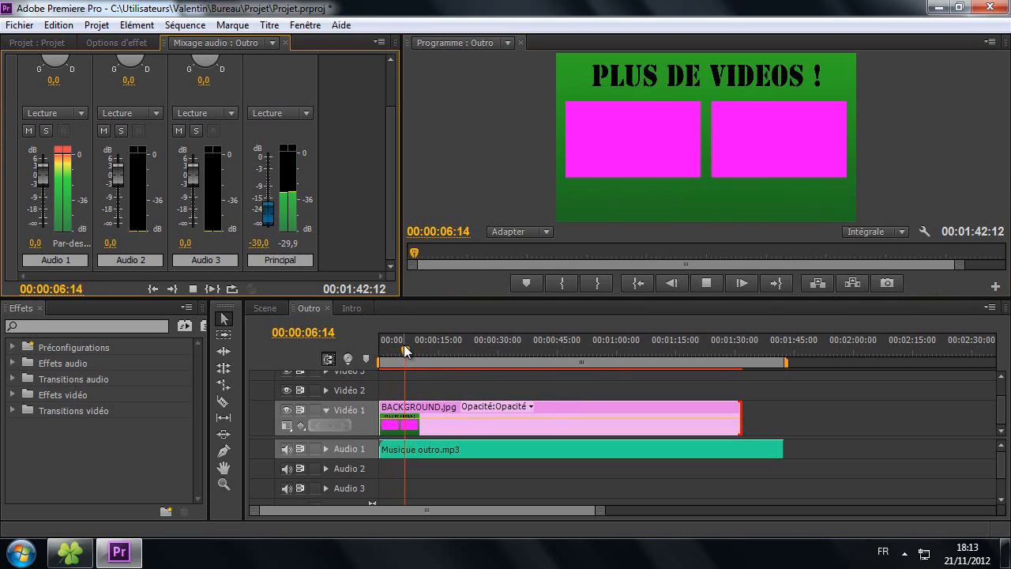
left_click_drag(405, 348, 320, 351)
Nest the Outro sequence on Vidéo 1 and Audio 1 of Scene, starting at about 00:02:06:19, and play its first seconds.
left_click(264, 308)
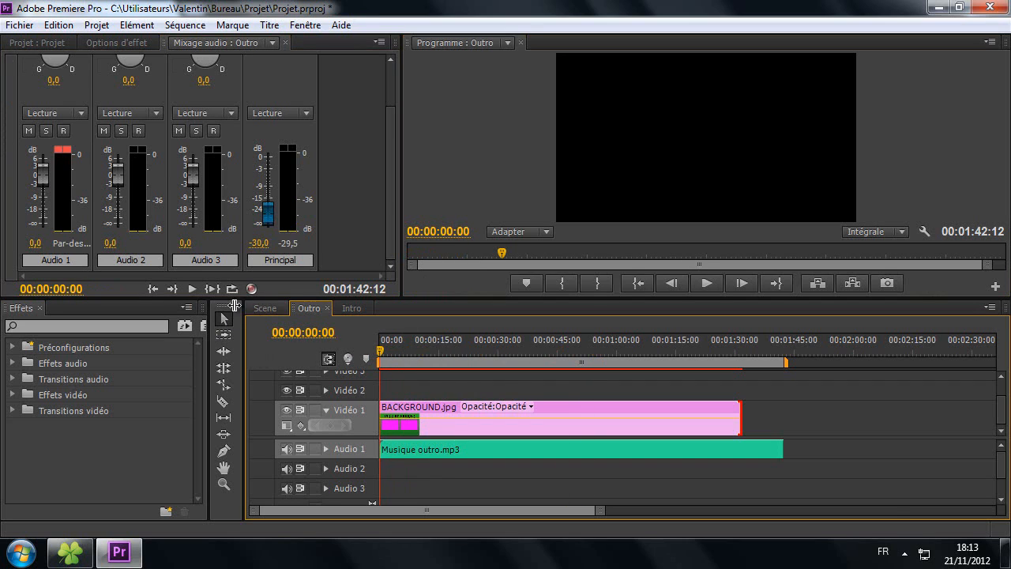
left_click(38, 42)
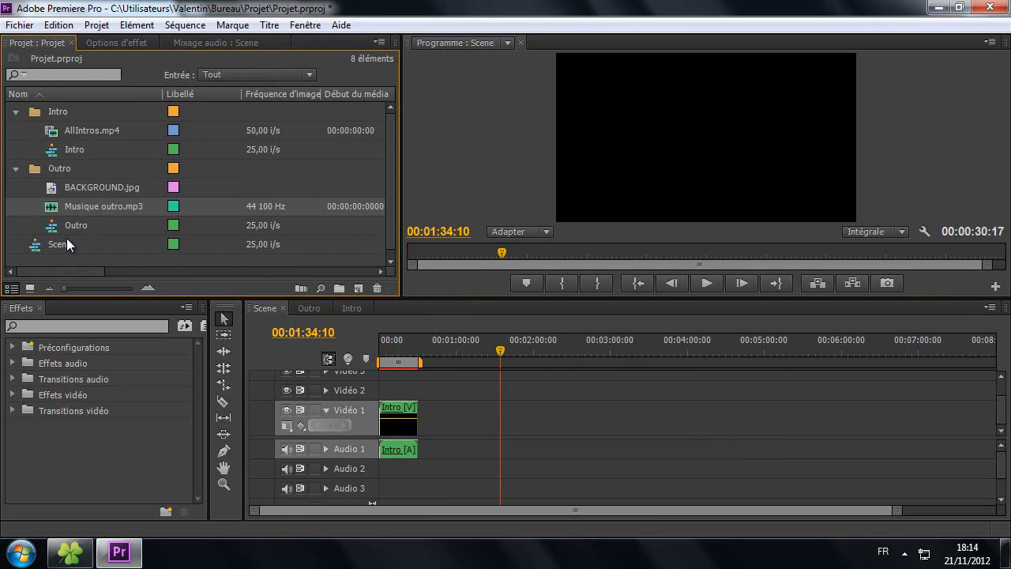
left_click_drag(59, 230, 542, 418)
left_click_drag(502, 349, 542, 349)
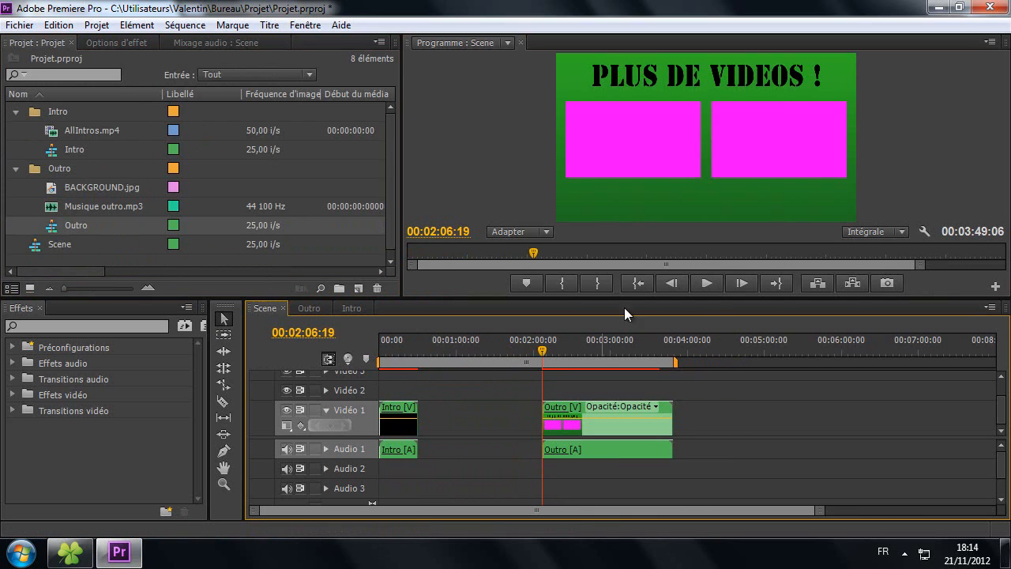
left_click(707, 283)
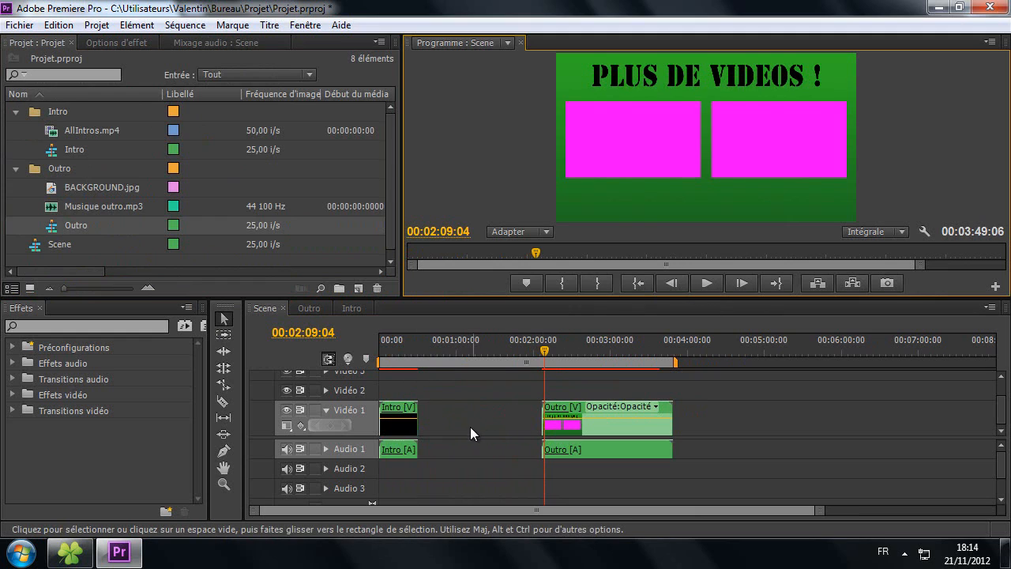
left_click(522, 433)
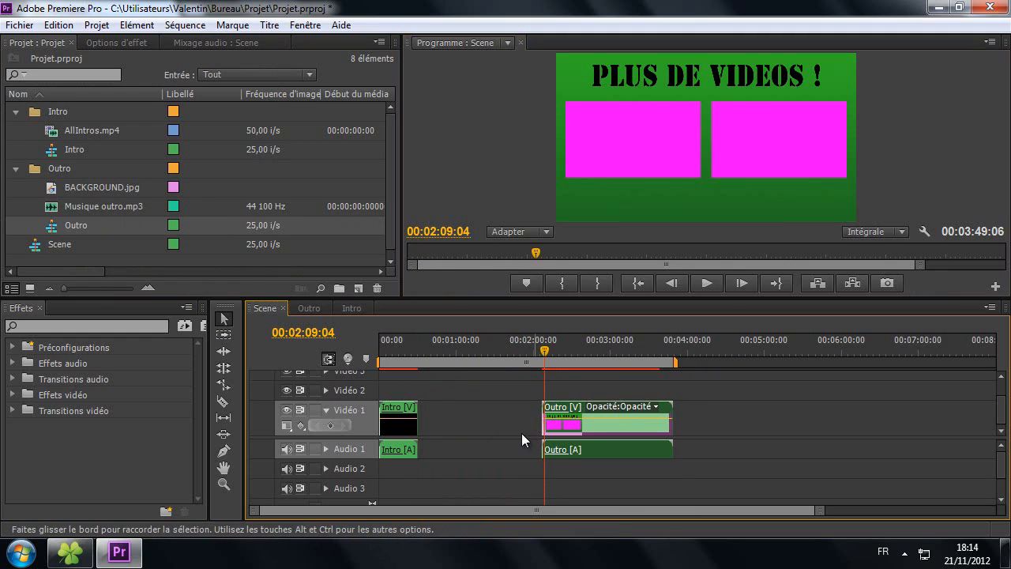
Review the Intro and Outro sequences in turn and return to the Scene sequence.
left_click(351, 308)
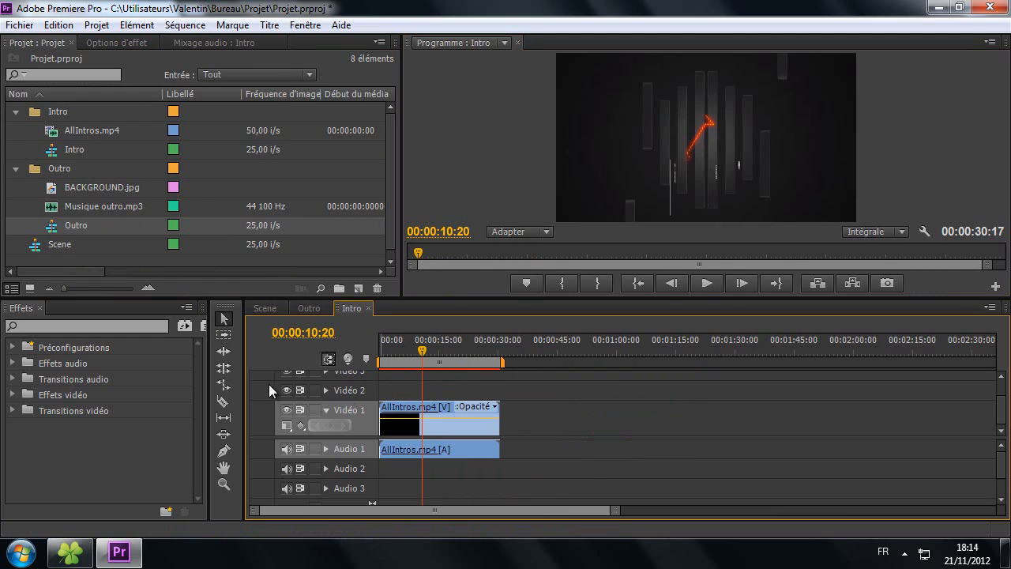
left_click(309, 308)
left_click_drag(386, 347, 278, 305)
left_click(264, 308)
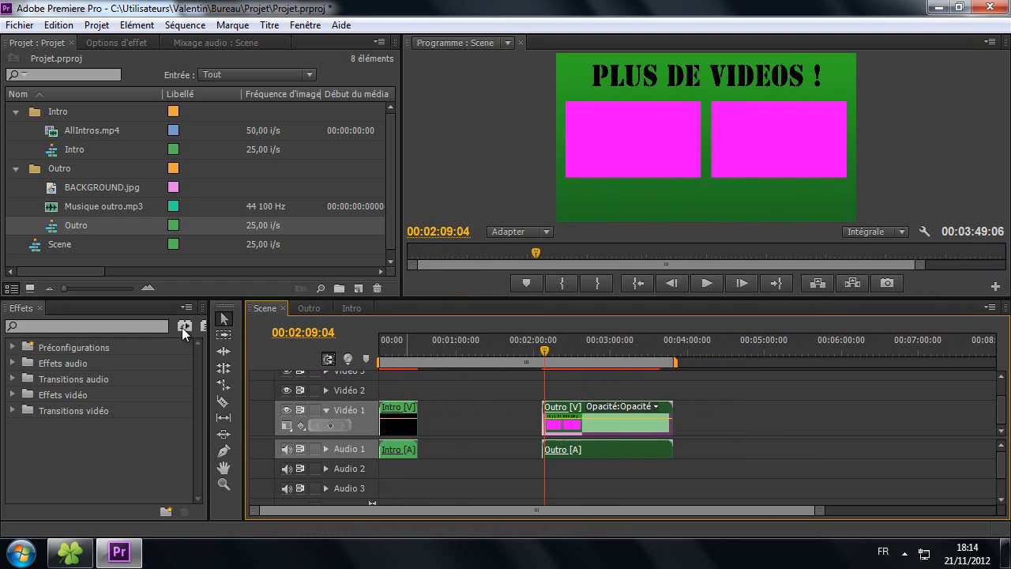
Show the Outro sequence and import the HitmanBloodMoney 08-39-37-86 and 08-44-20-99 AVI files from DATA (D:) into the Outro bin.
left_click(307, 313)
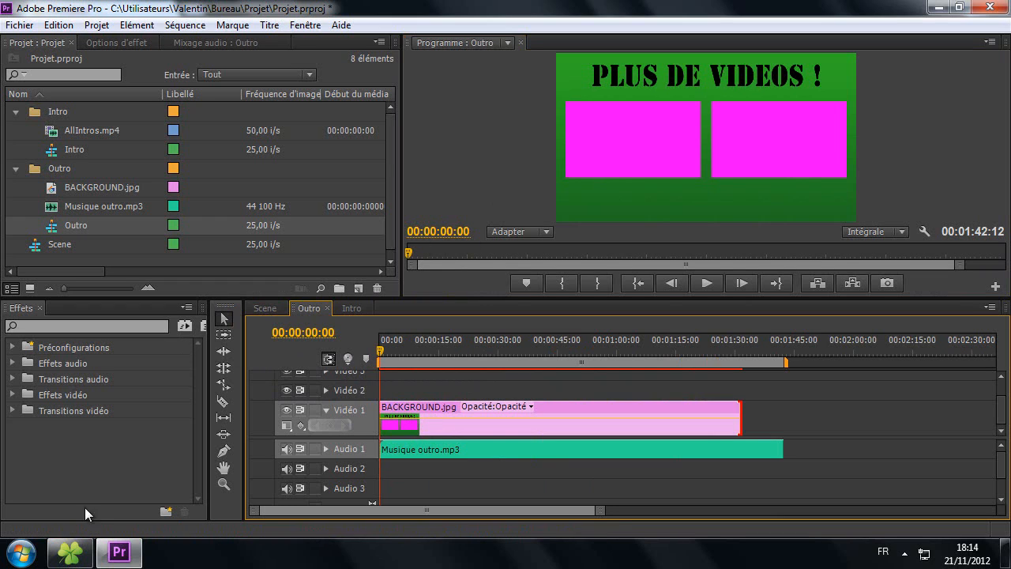
left_click(73, 550)
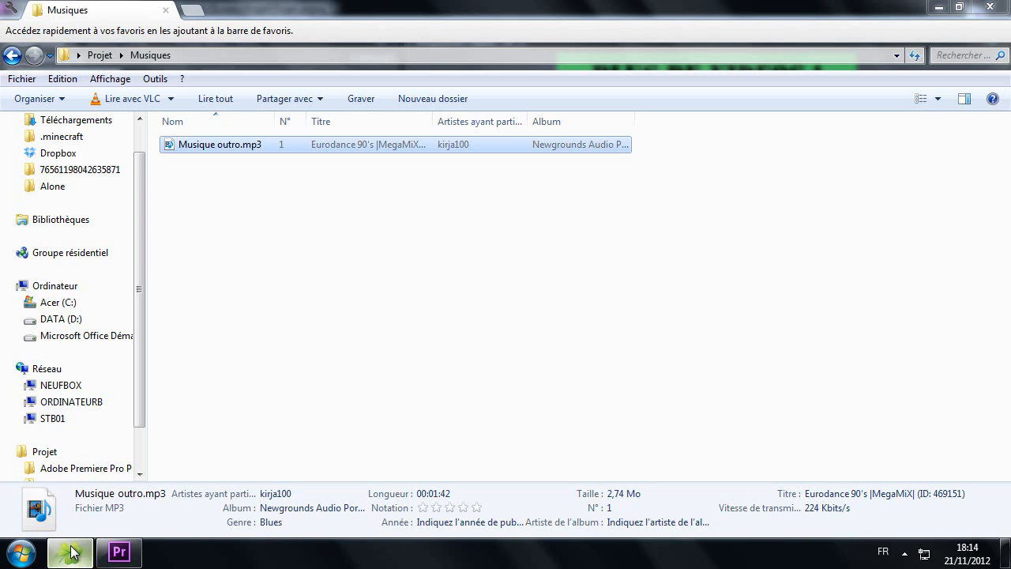
scroll(119, 418, "down", 1)
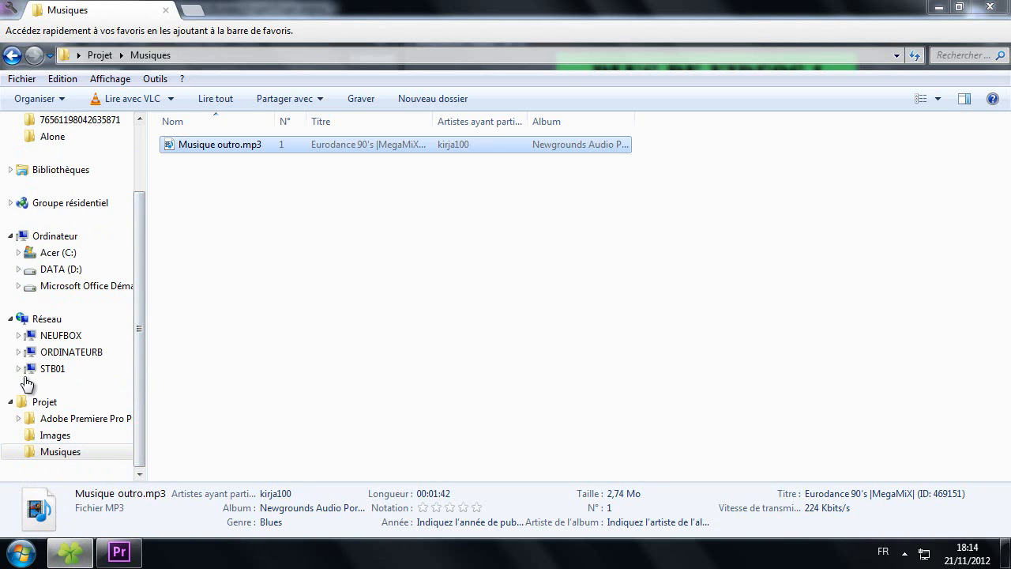
left_click(59, 269)
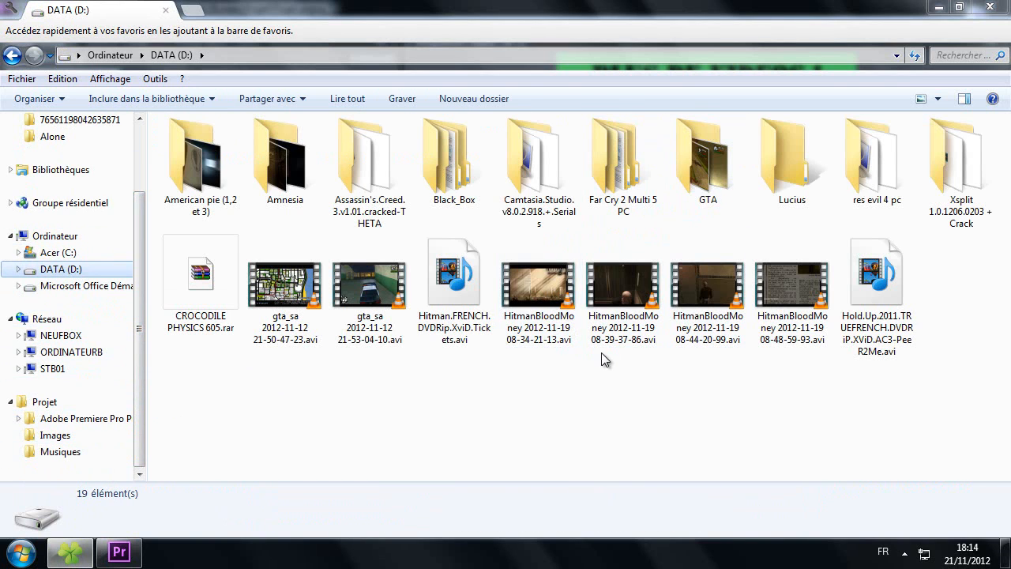
left_click_drag(601, 352, 131, 539)
left_click_drag(109, 397, 62, 168)
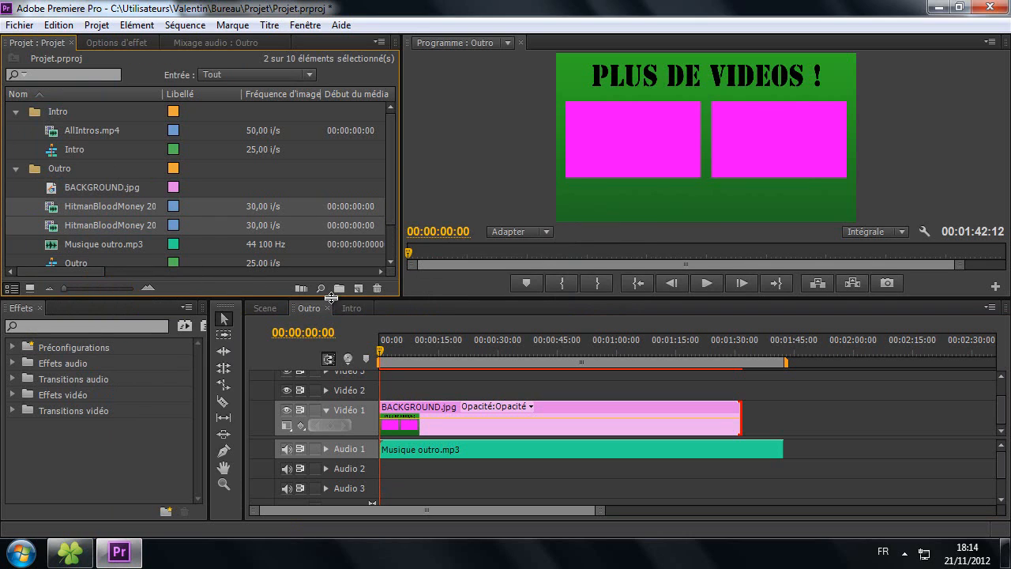
Place the 08-39-37-86 clip on Vidéo 2 and the 08-44-20-99 clip on Vidéo 3 from the start, both trimmed to BACKGROUND.jpg's end.
left_click(107, 218)
left_click_drag(97, 209, 392, 414)
left_click_drag(591, 510, 782, 510)
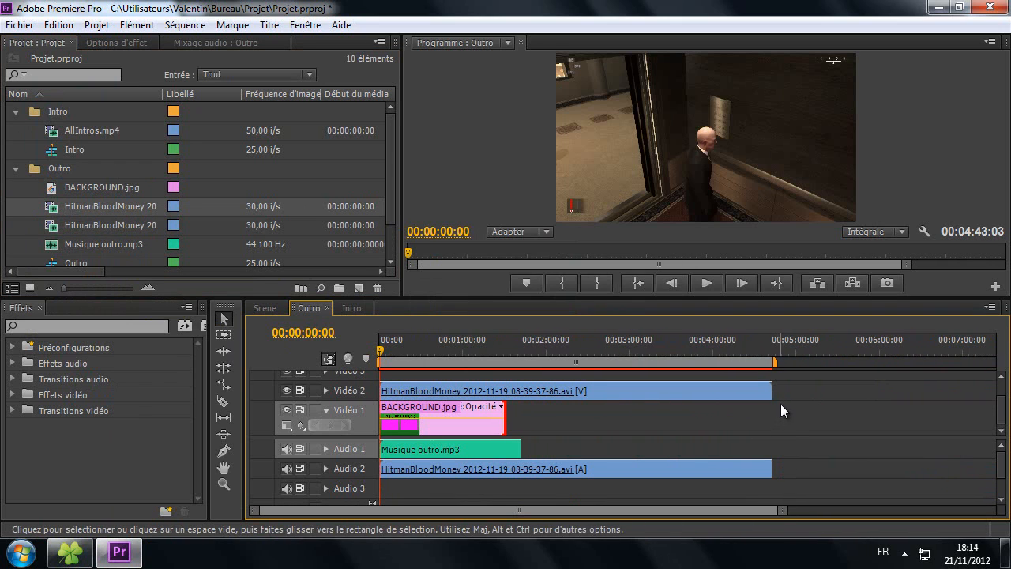
left_click_drag(770, 390, 505, 390)
left_click_drag(87, 226, 504, 377)
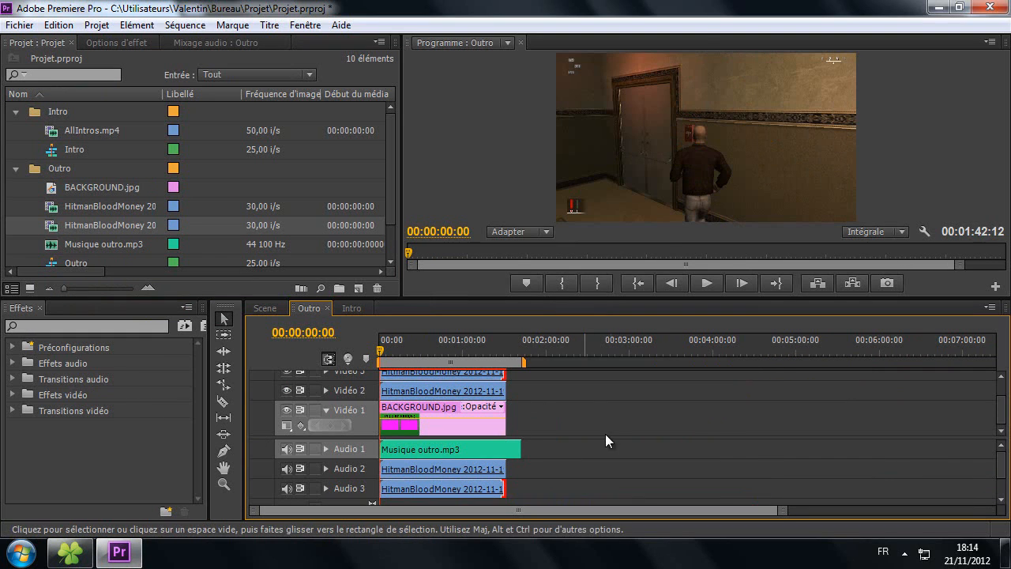
Set the scale of the HitmanBloodMoney 08-44-20-99 clip on Vidéo 3 to 45.
left_click_drag(782, 510, 654, 525)
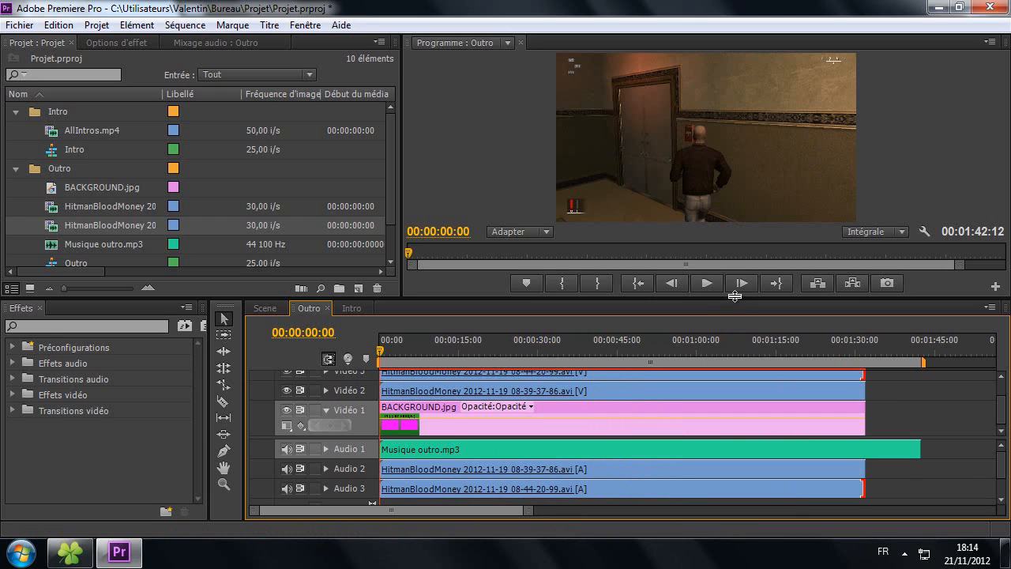
left_click_drag(730, 300, 591, 237)
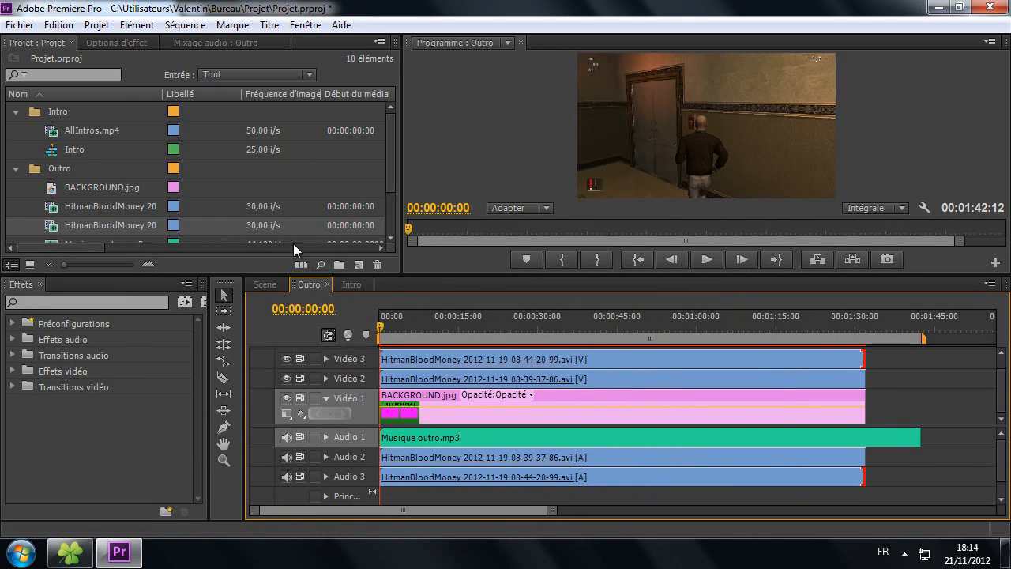
left_click(398, 360)
left_click(237, 43)
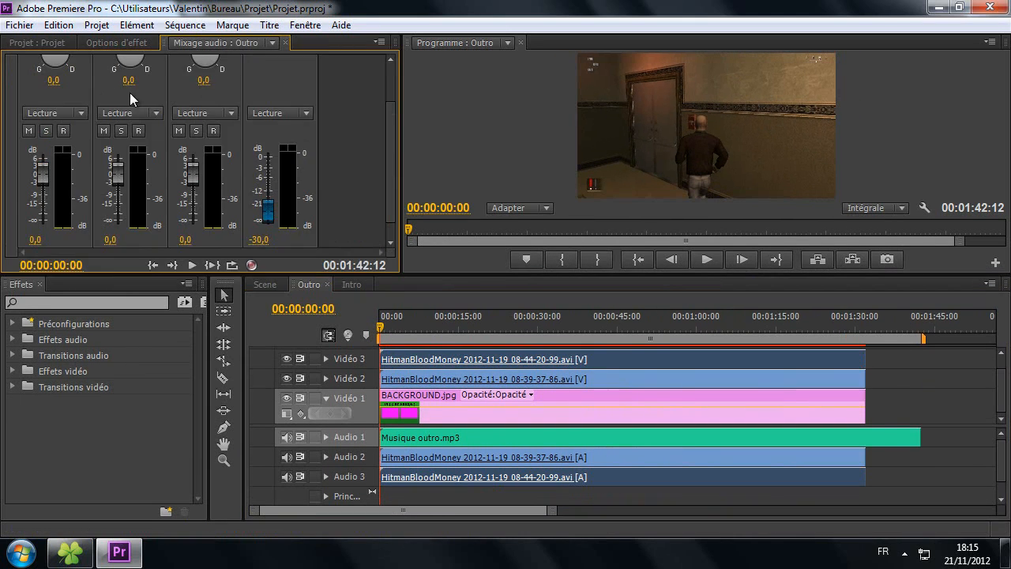
left_click(116, 42)
left_click(12, 106)
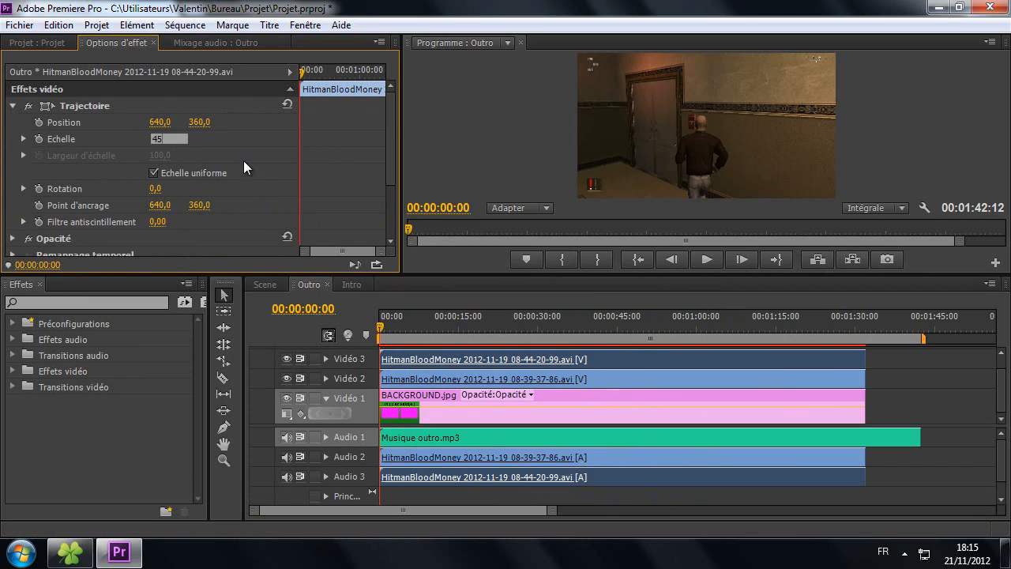
type("45")
key("Return")
Set the scale of the HitmanBloodMoney 08-39-37-86 clip on Vidéo 2 to 45.
left_click(411, 384)
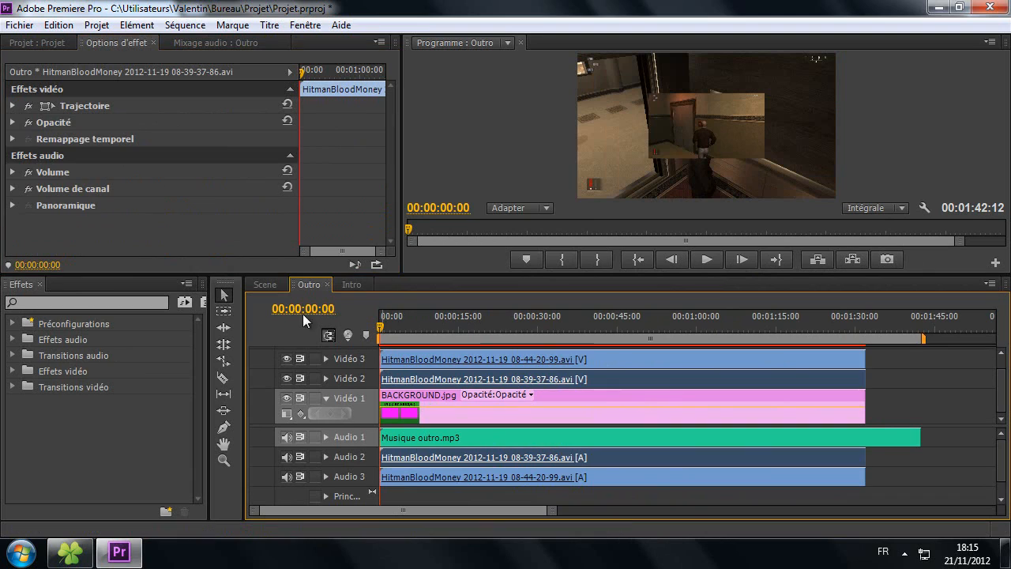
left_click(12, 106)
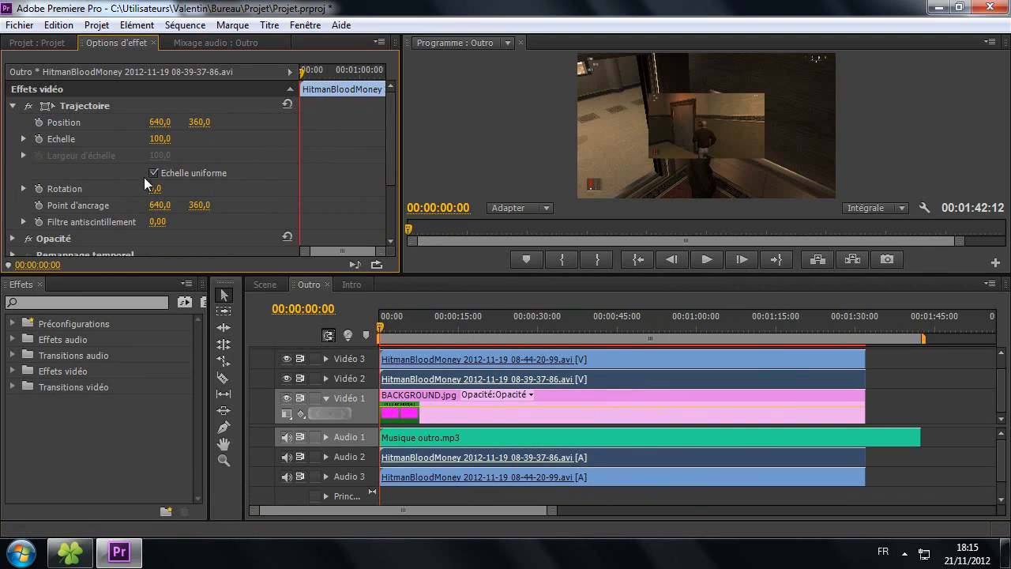
type("45")
key("Return")
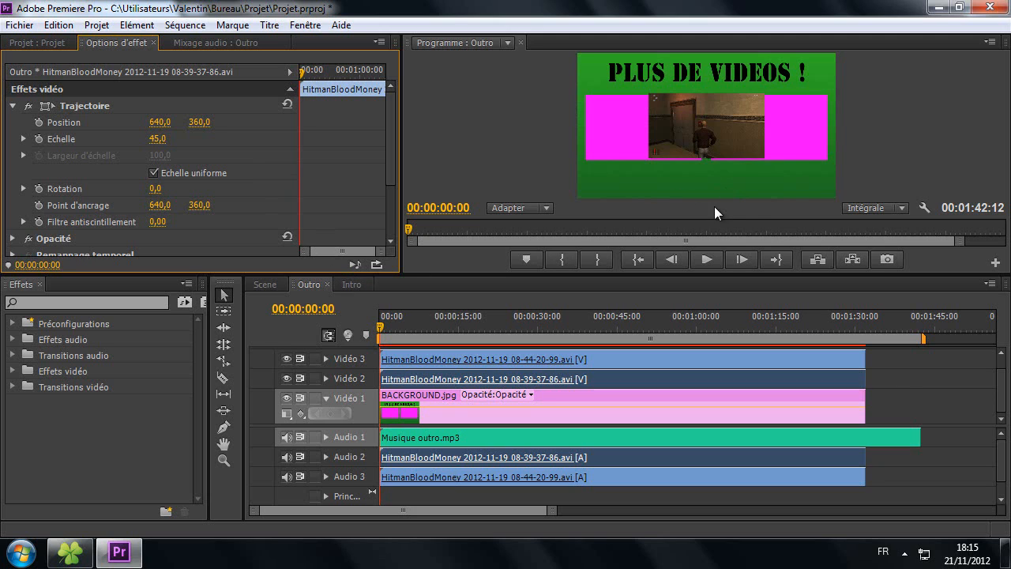
With the enlarged programme monitor at 100 %, set the 08-39-37-86 clip's horizontal position to 951 over the second pink frame.
left_click(548, 210)
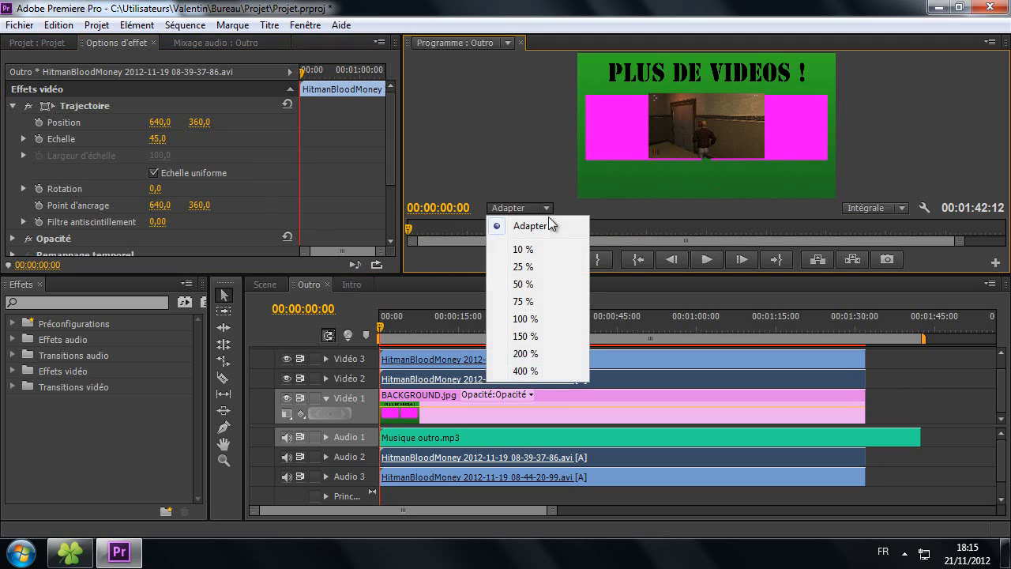
left_click(540, 324)
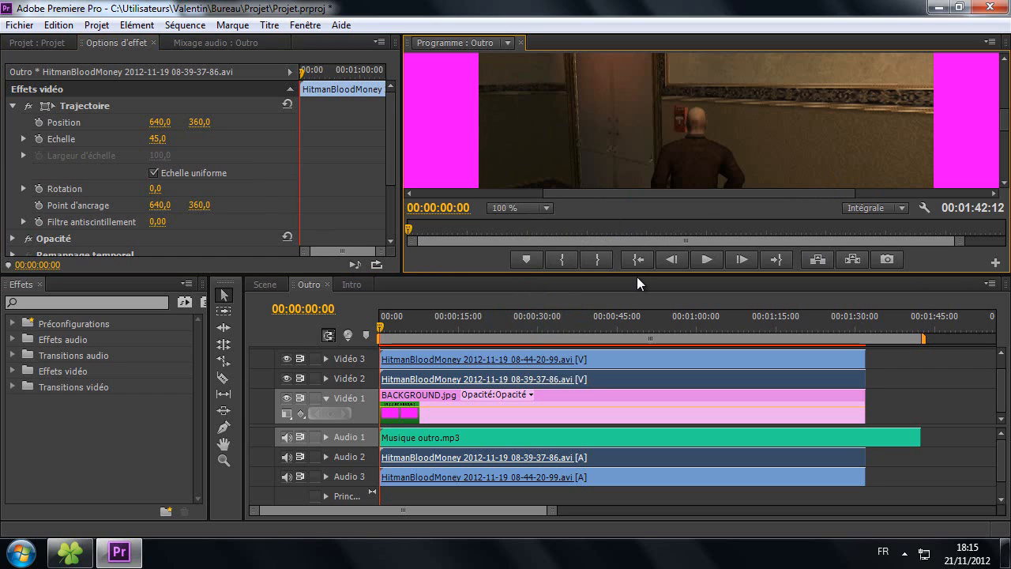
left_click_drag(631, 273, 657, 439)
left_click_drag(1005, 266, 1007, 223)
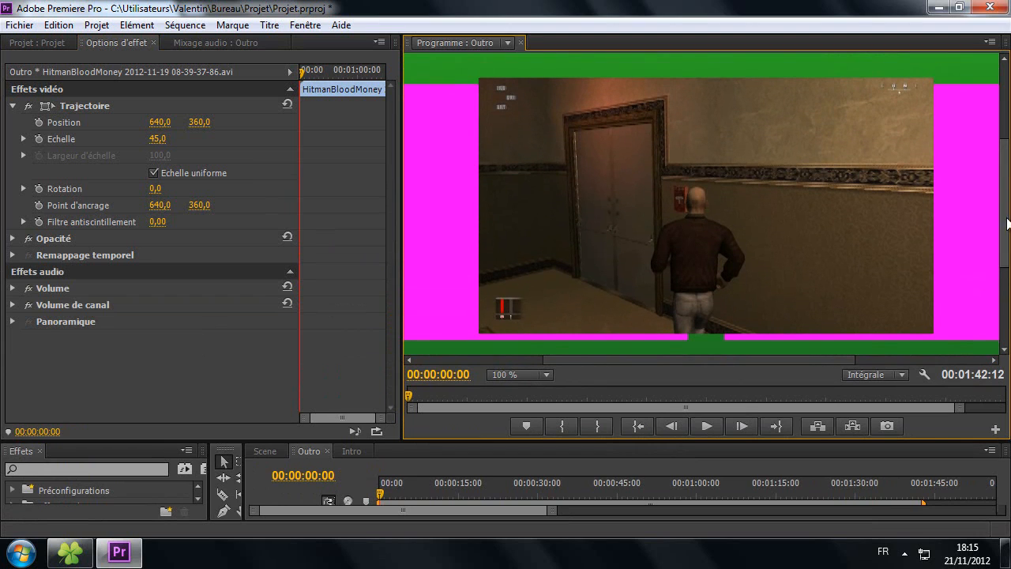
left_click(162, 125)
left_click_drag(150, 124, 259, 142)
left_click_drag(629, 359, 760, 360)
left_click_drag(158, 122, 264, 137)
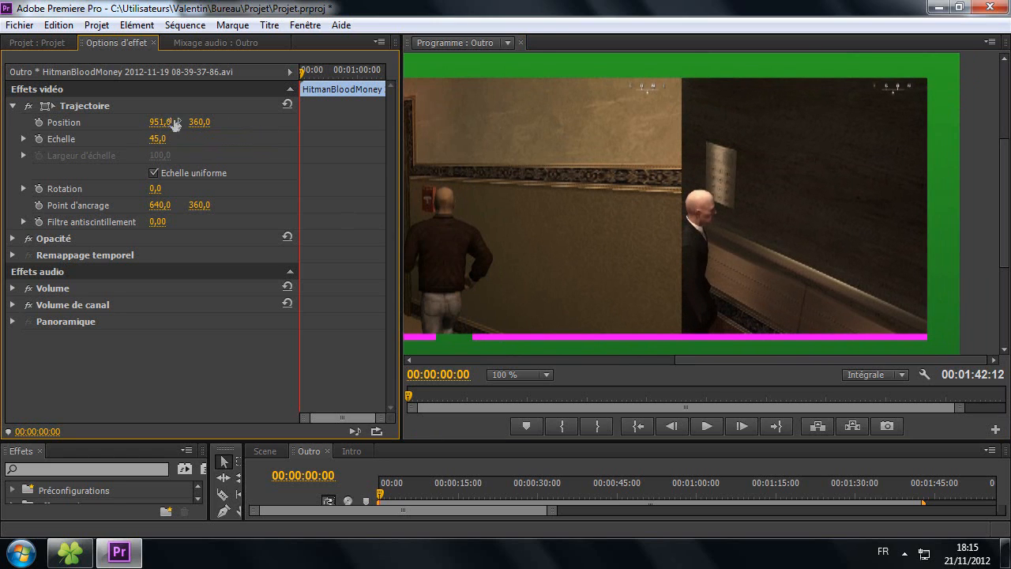
Set the vertical position of the HitmanBloodMoney 08-39-37-86 clip to 369.
left_click_drag(203, 124, 214, 124)
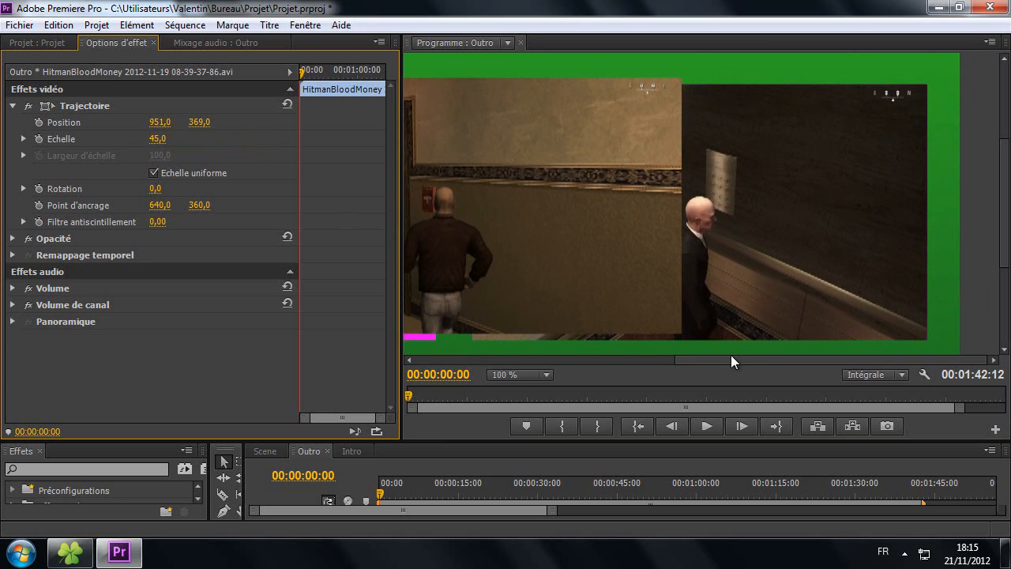
Set the HitmanBloodMoney 08-44-20-99 clip's position to 329 horizontally and 368 vertically, covering the first pink frame.
left_click_drag(733, 361, 540, 357)
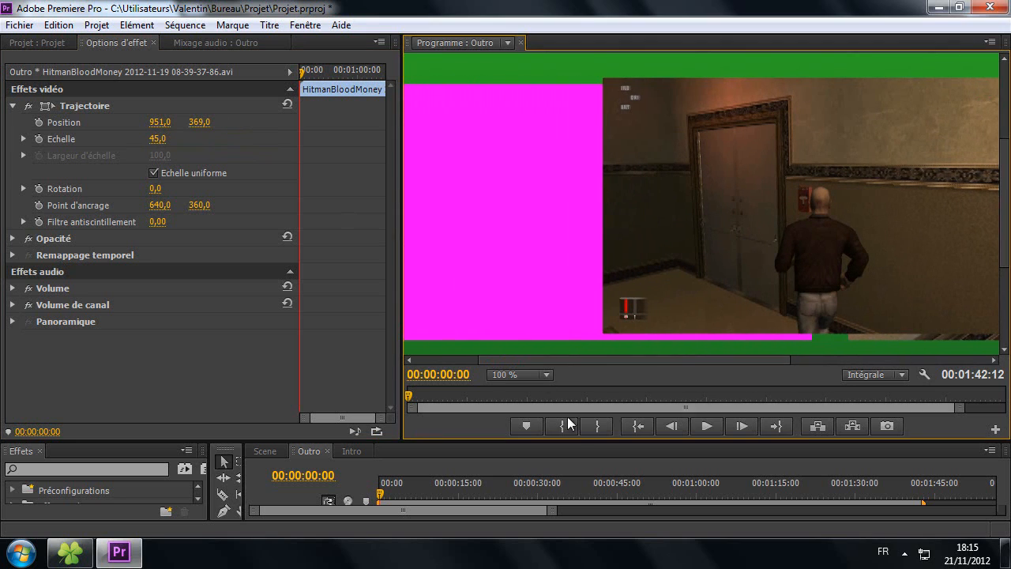
mouse_move(576, 439)
left_mouse_down()
mouse_move(576, 294)
mouse_move(532, 309)
mouse_move(533, 383)
mouse_move(570, 422)
left_mouse_up()
left_click(503, 368)
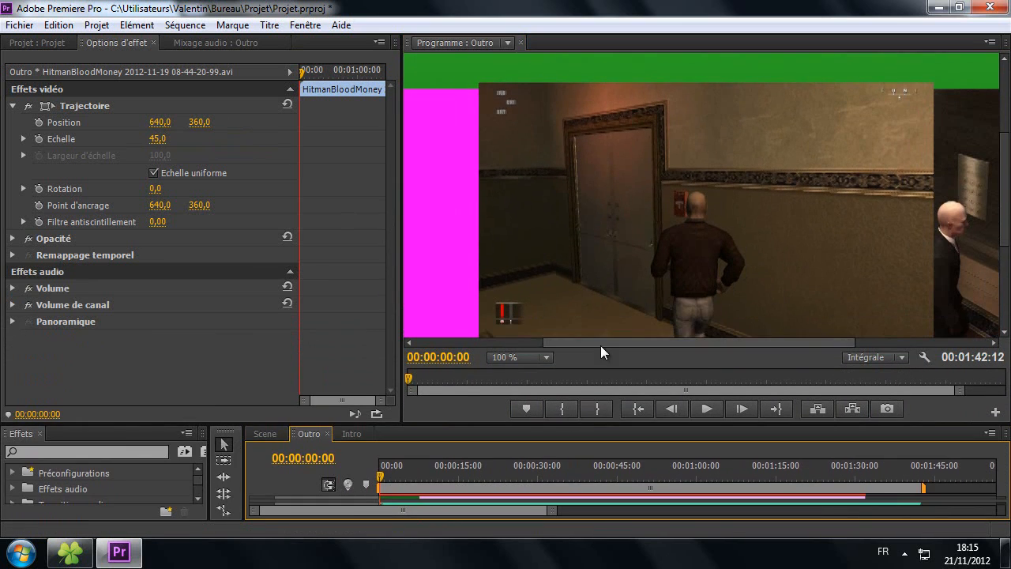
left_click_drag(600, 346, 497, 342)
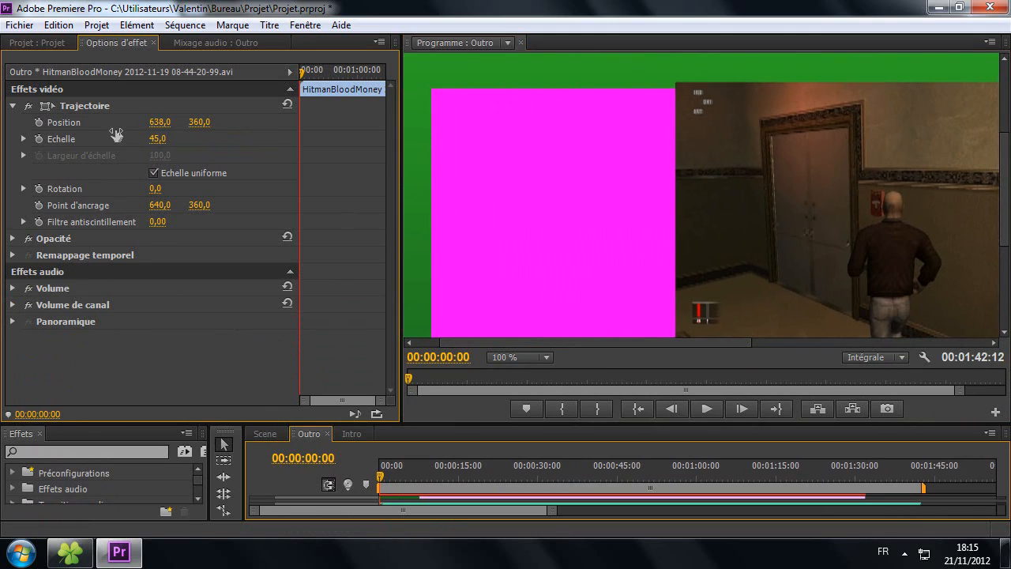
left_click_drag(160, 122, 91, 143)
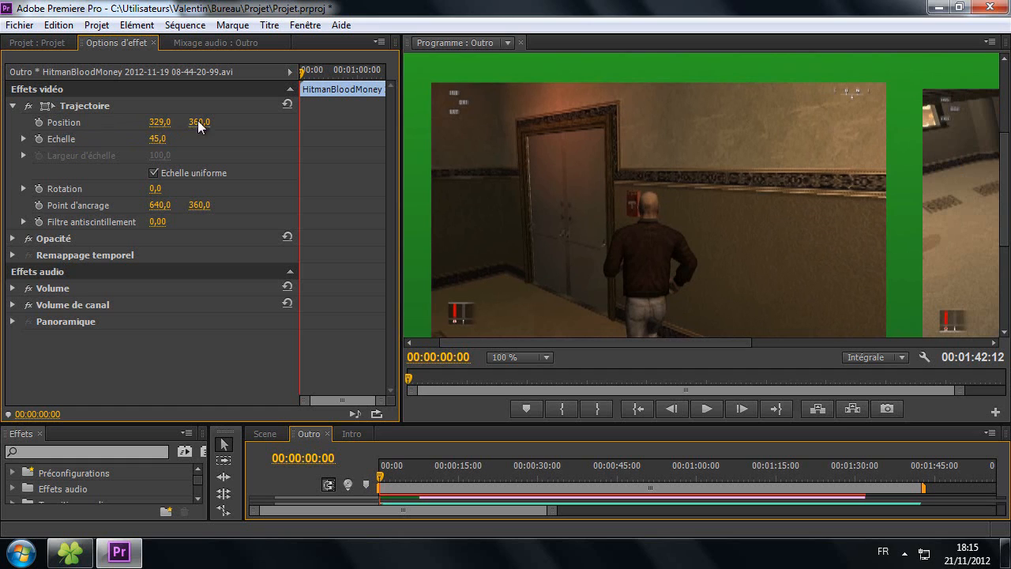
left_click_drag(1004, 200, 1004, 231)
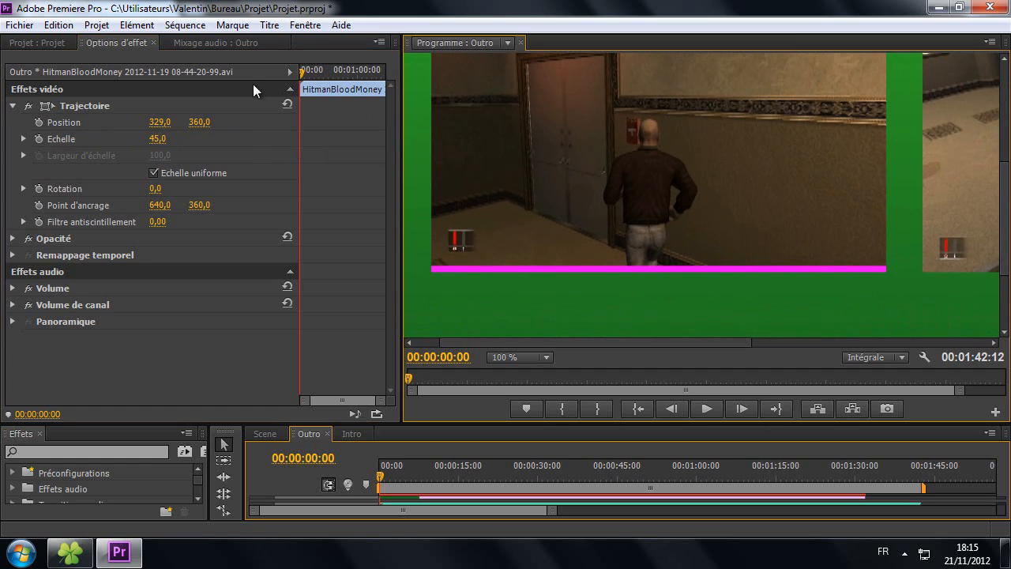
mouse_move(204, 127)
left_mouse_down()
mouse_move(226, 129)
mouse_move(210, 123)
left_mouse_up()
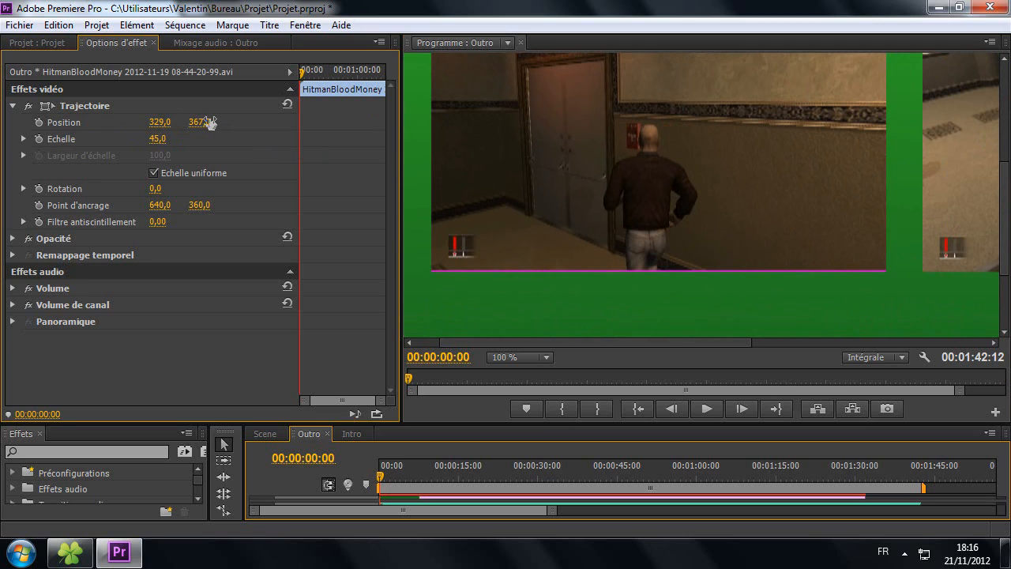
left_click(207, 122)
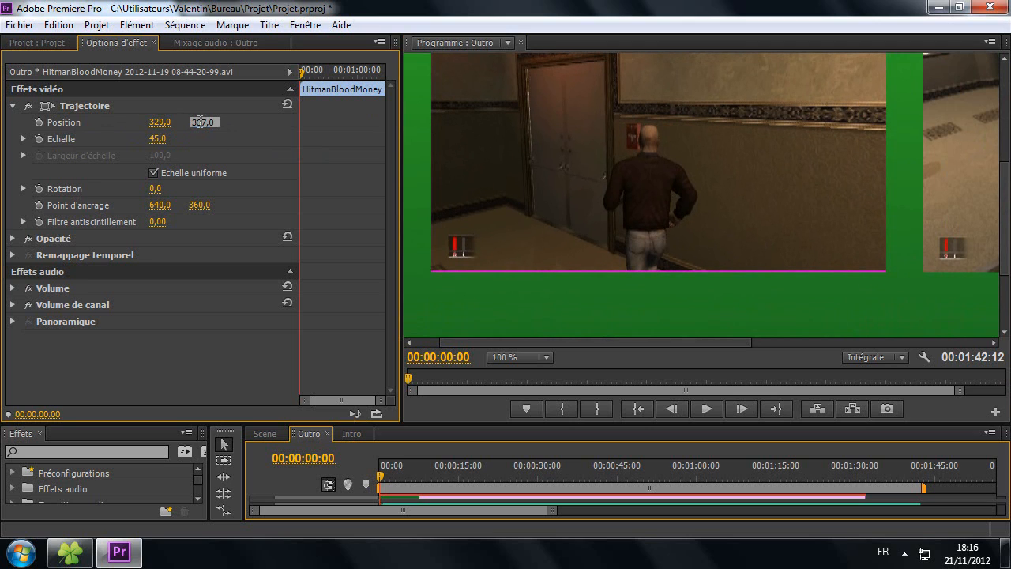
key("Return")
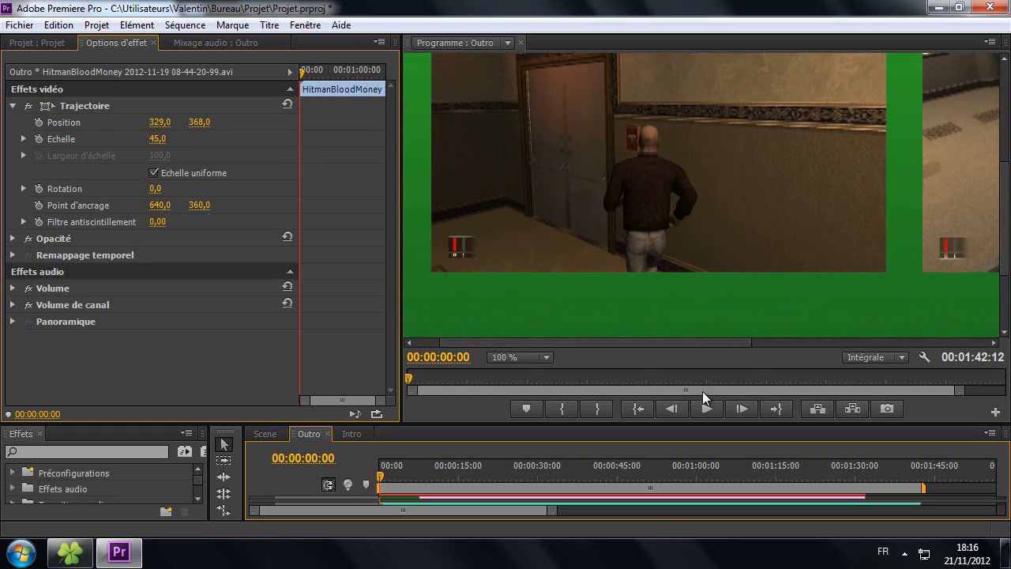
Fit the whole picture in the programme monitor with Adapter and play the start of the Outro sequence.
left_click(519, 358)
left_click(526, 385)
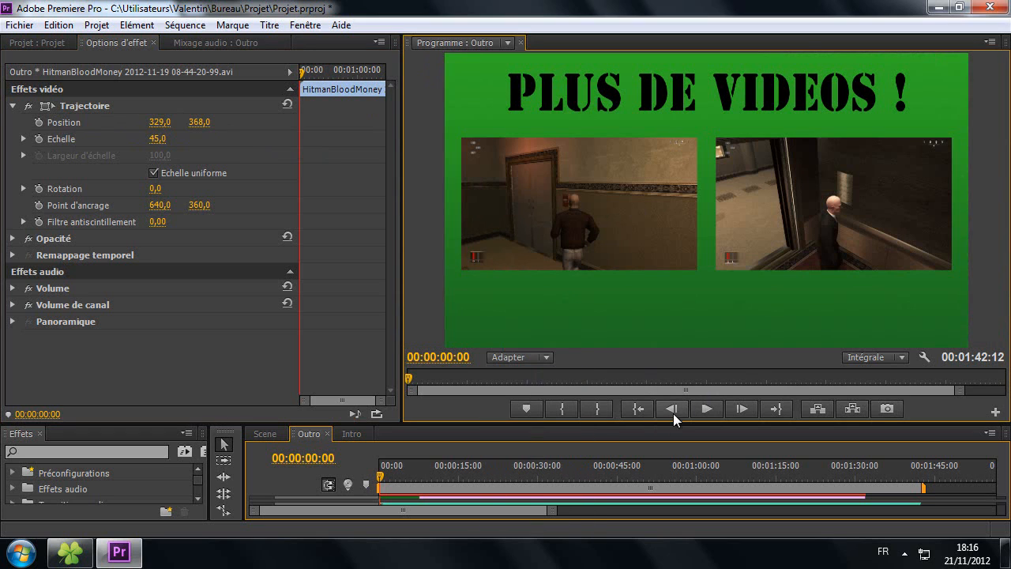
left_click(700, 411)
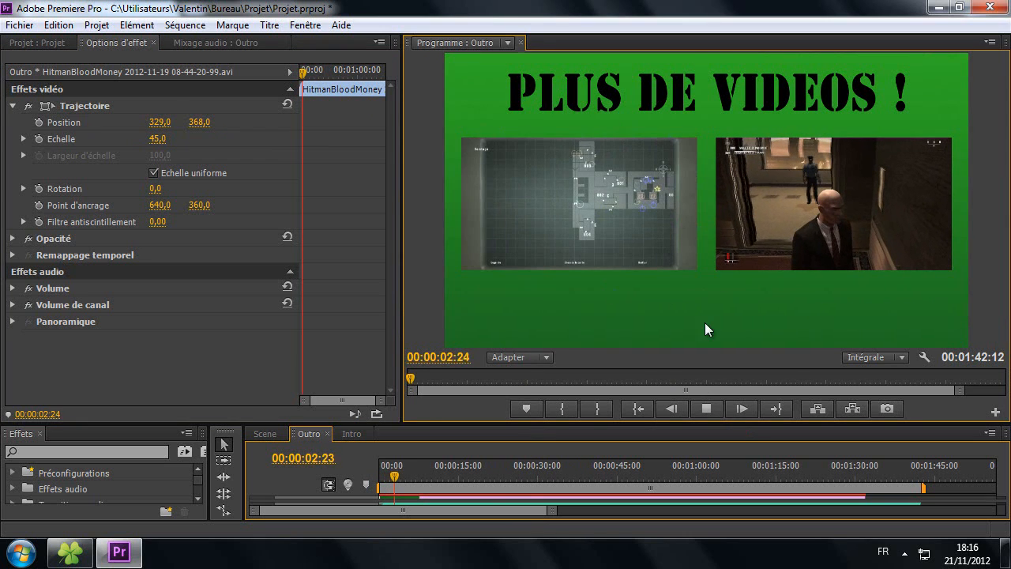
left_click(702, 411)
left_click_drag(703, 423, 703, 237)
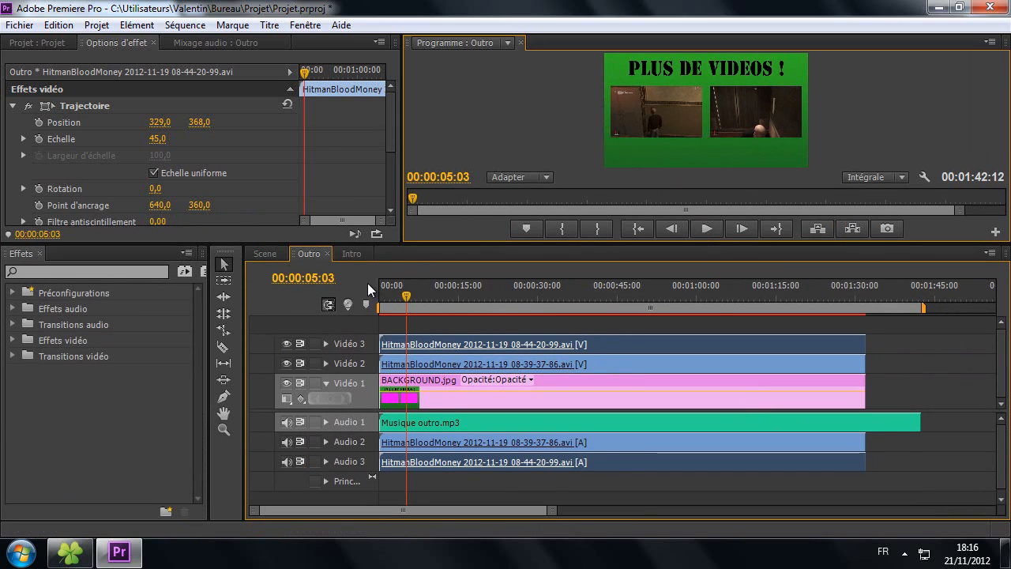
Set the programme monitor's playback resolution to 1/4 and play the outro from 00:00:19:10 in an enlarged view.
left_click(414, 304)
left_click(479, 298)
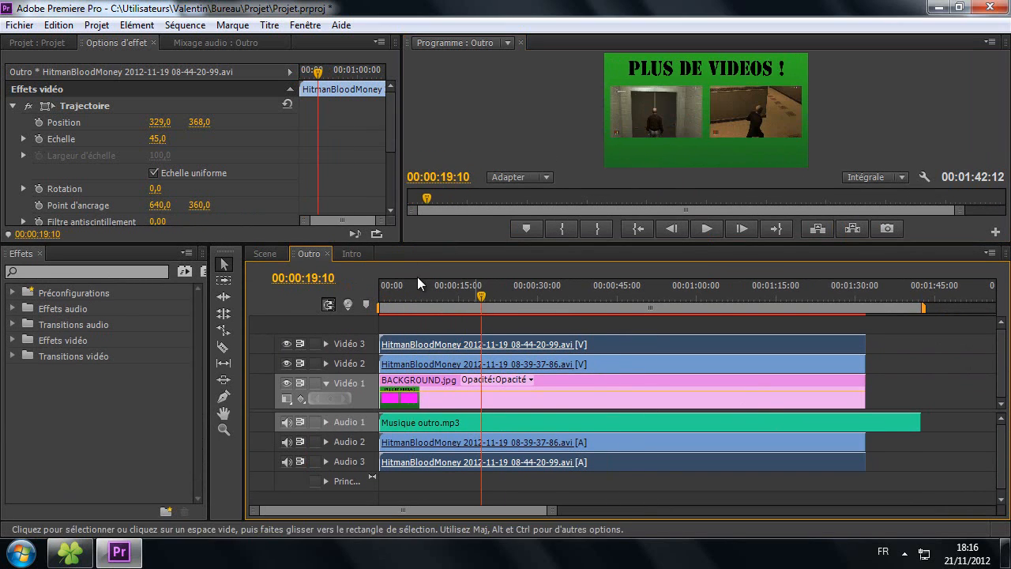
left_click(869, 179)
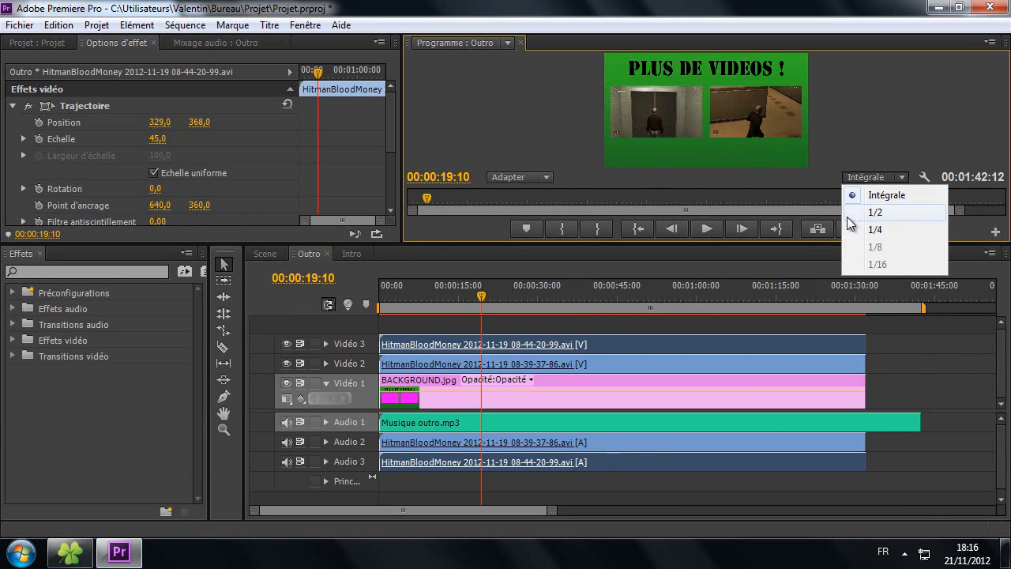
left_click(857, 230)
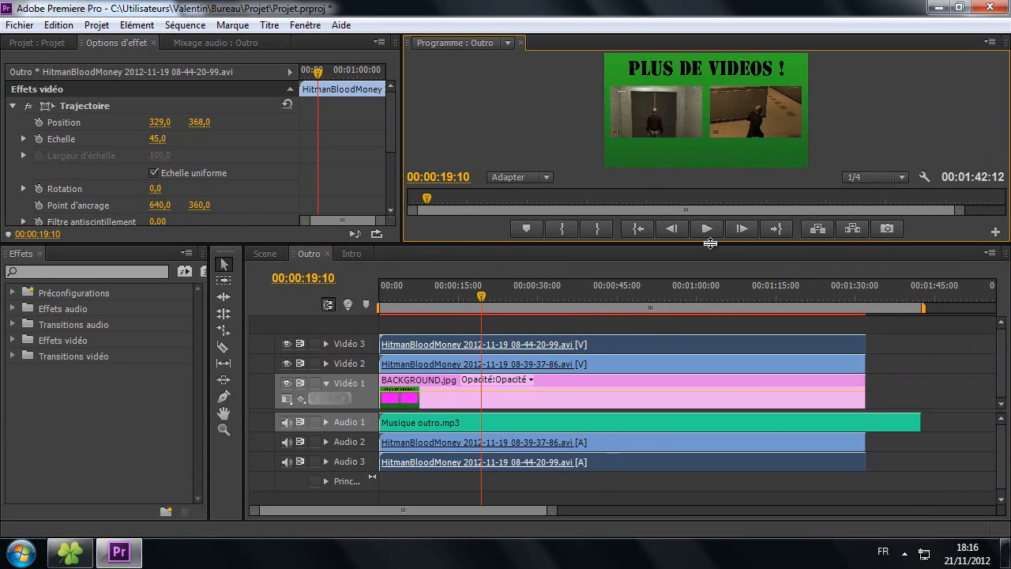
left_click_drag(713, 243, 784, 385)
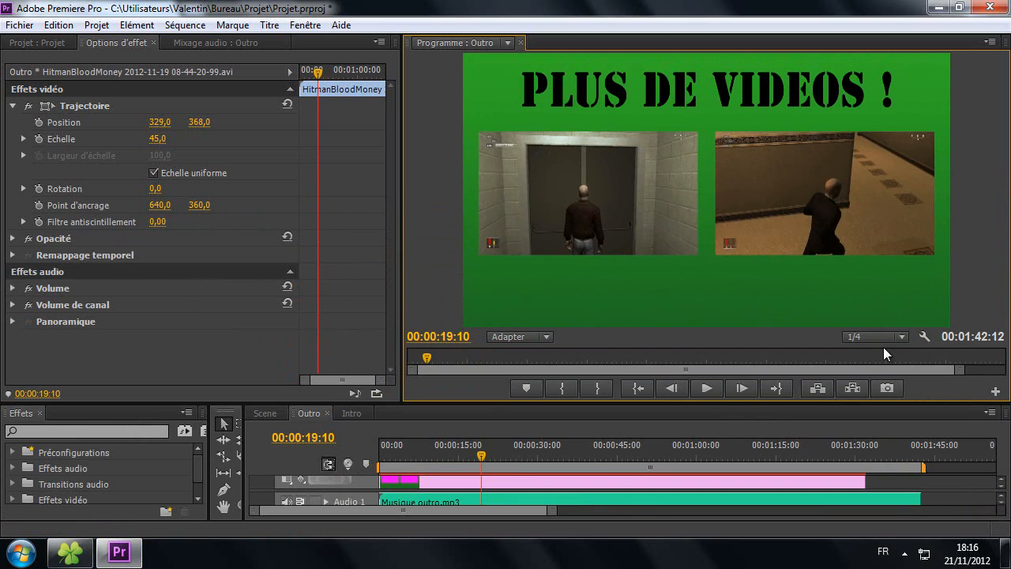
left_click(716, 389)
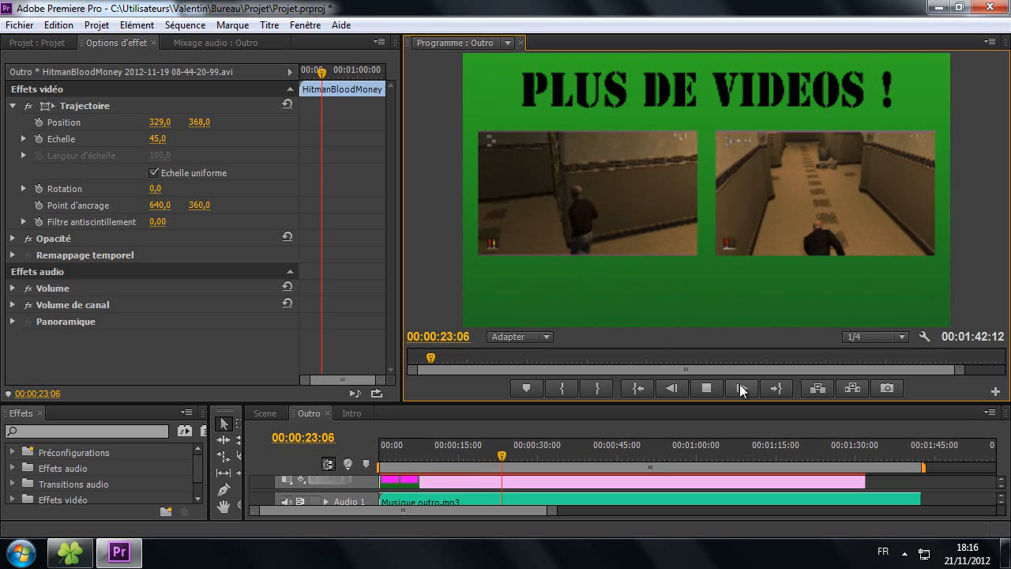
left_click(706, 389)
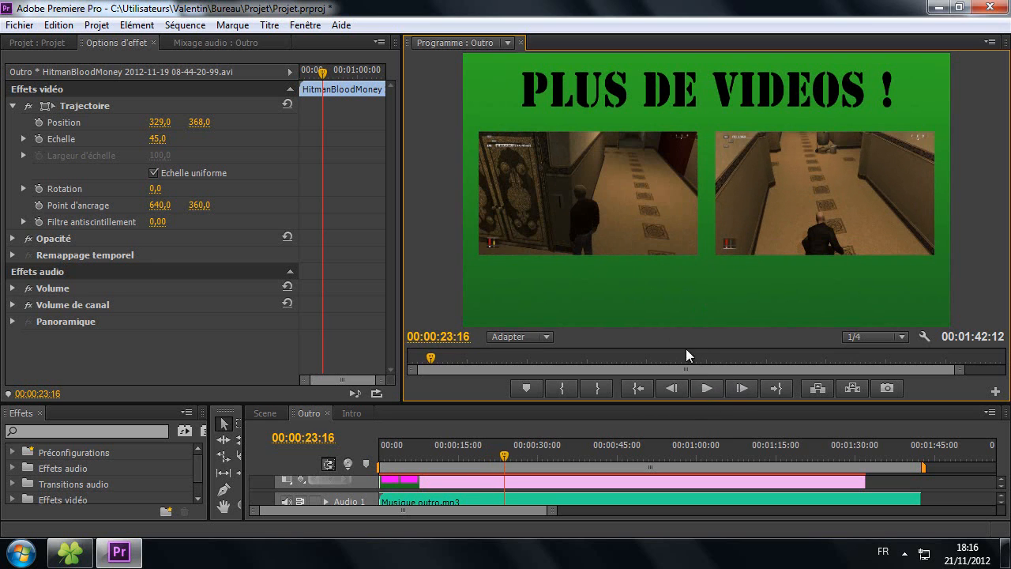
Trim the end of Musique outro.mp3 on Audio 1 to the end of BACKGROUND.jpg.
left_click_drag(697, 405, 696, 268)
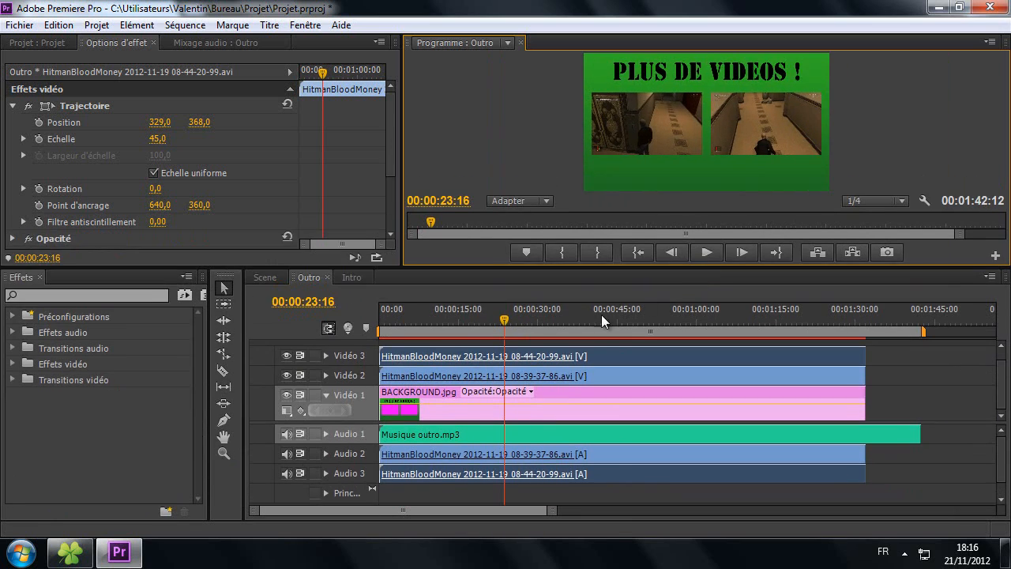
left_click_drag(602, 320, 679, 320)
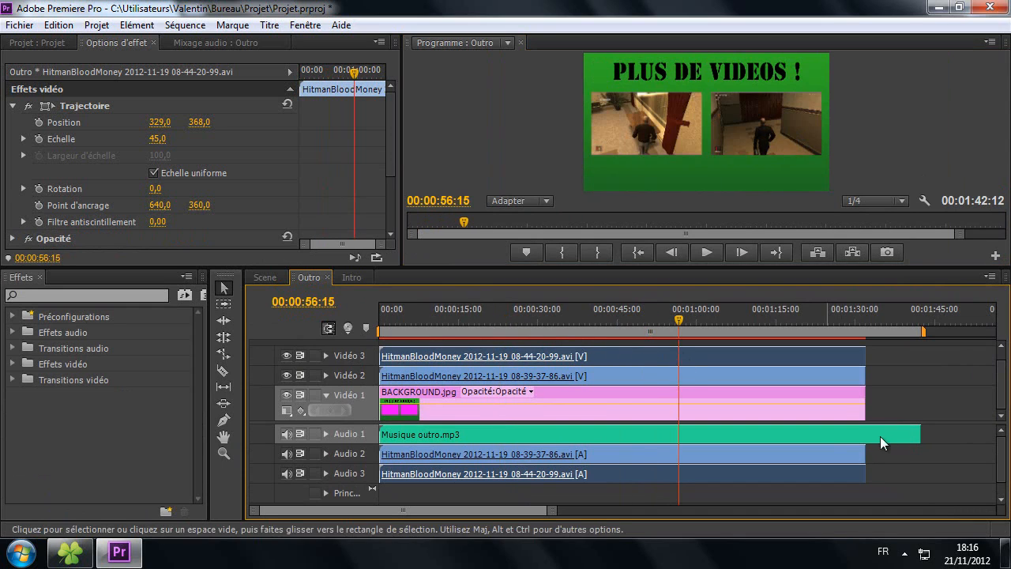
left_click_drag(919, 435, 866, 435)
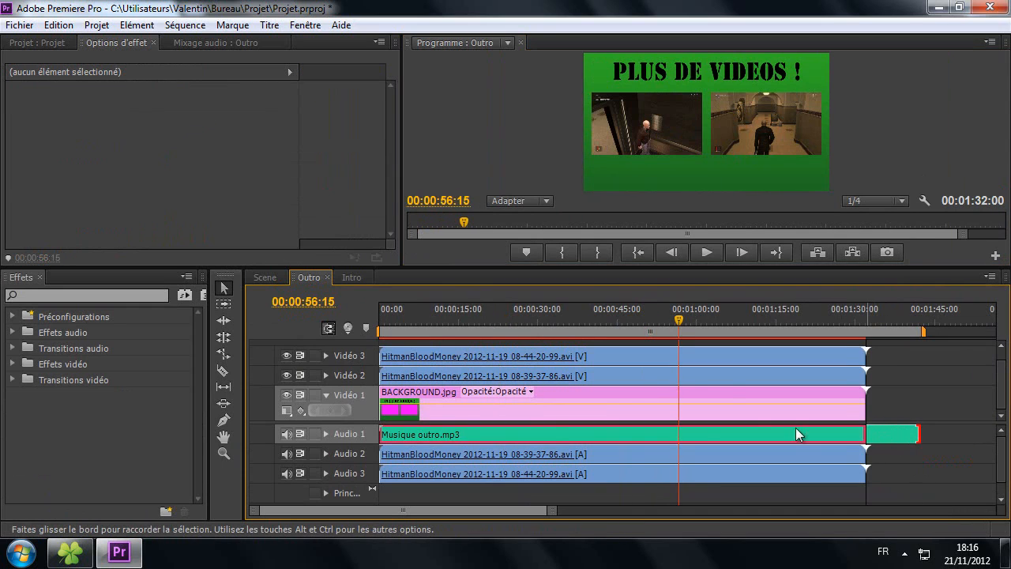
left_click_drag(795, 428, 790, 426)
Scrub through the Outro sequence to check both framed clips near its start, end and middle.
left_click_drag(669, 321, 396, 331)
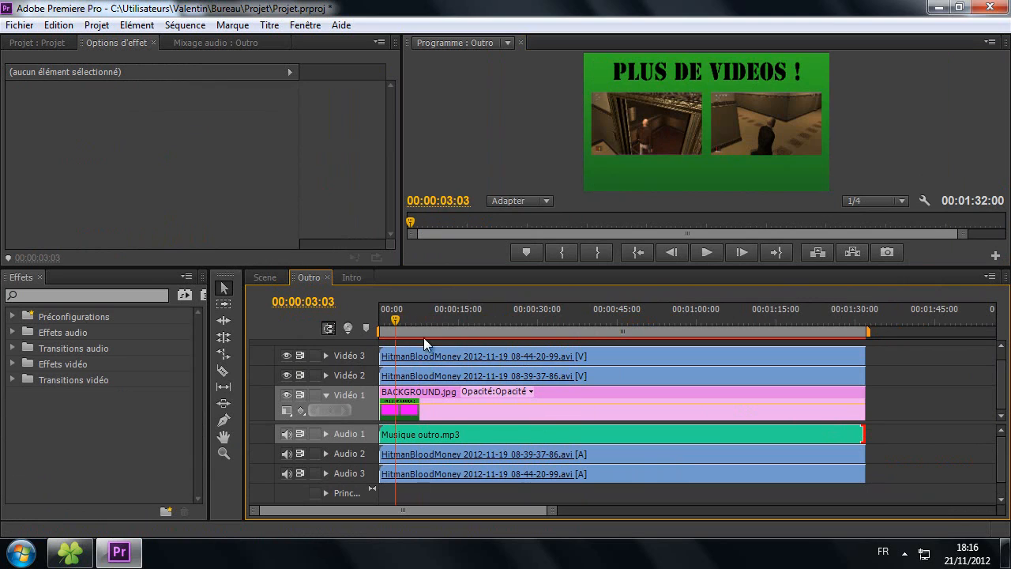
left_click(847, 320)
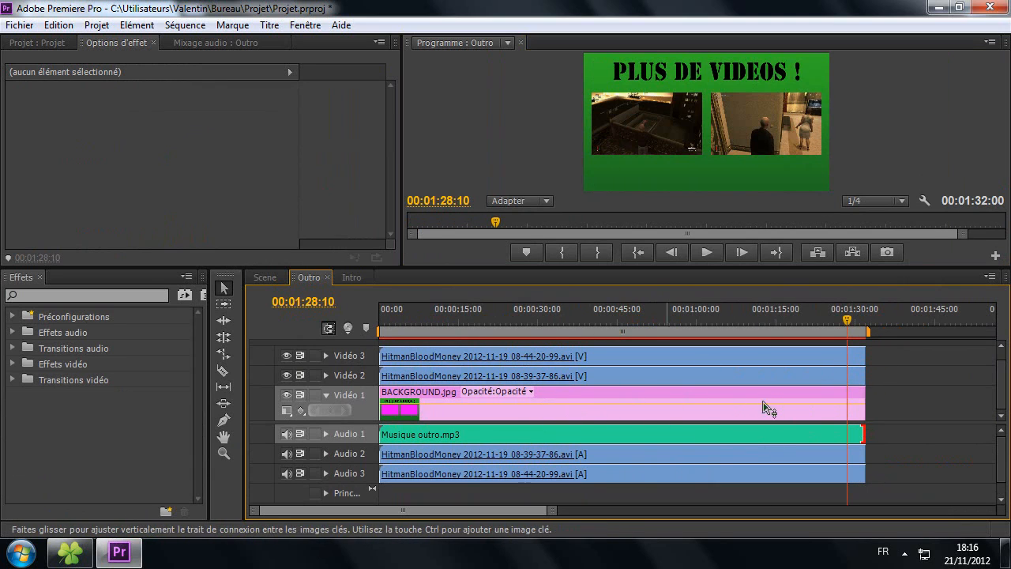
left_click_drag(792, 316, 498, 321)
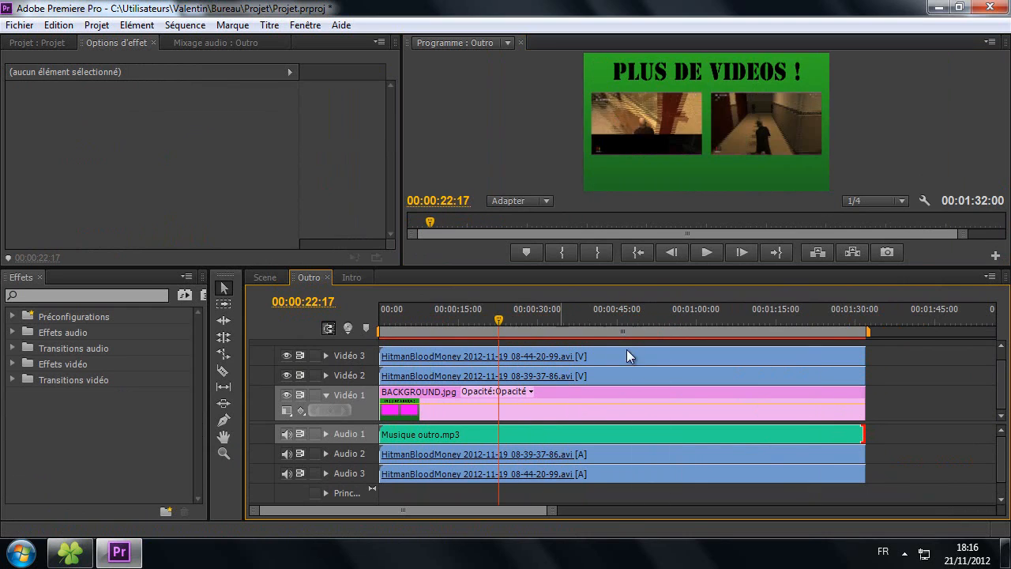
In the Scene sequence, trim the nested Outro clip to remove the hatched empty section at its end.
left_click(265, 278)
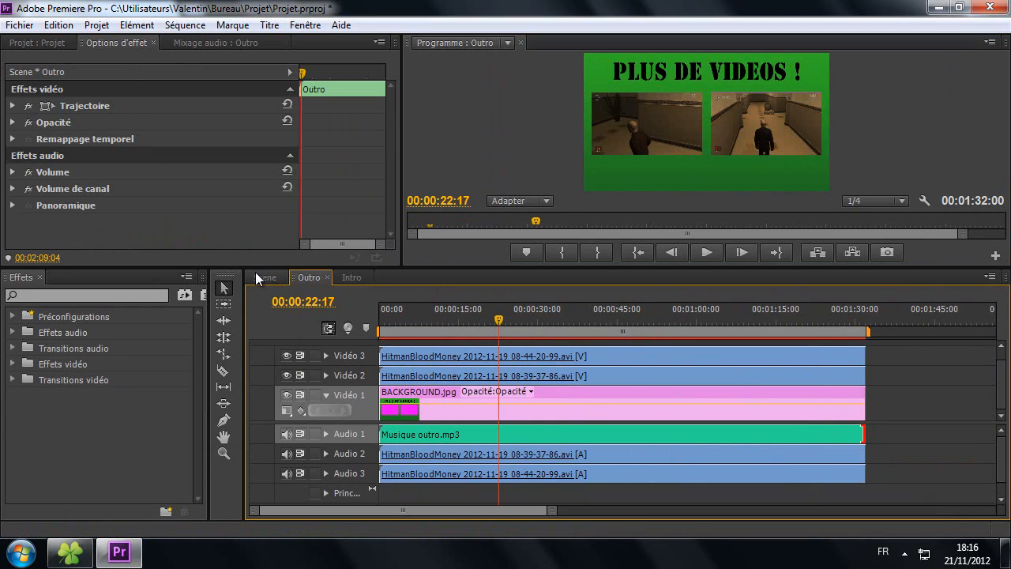
left_click_drag(576, 330, 585, 330)
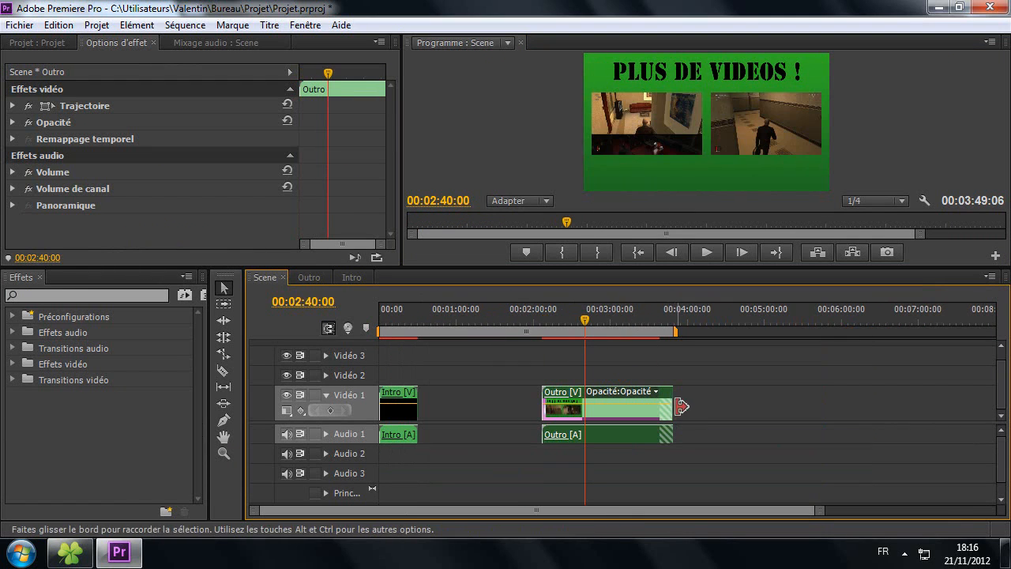
left_click_drag(672, 404, 656, 395)
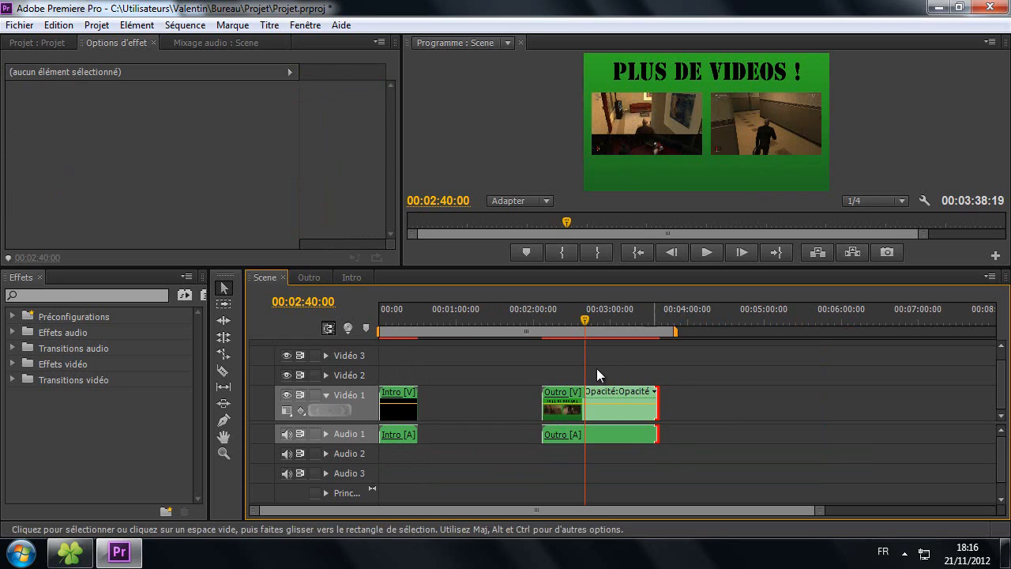
Play the nested Outro from its start at 00:02:06:19 in the Scene sequence.
left_click_drag(534, 321, 542, 322)
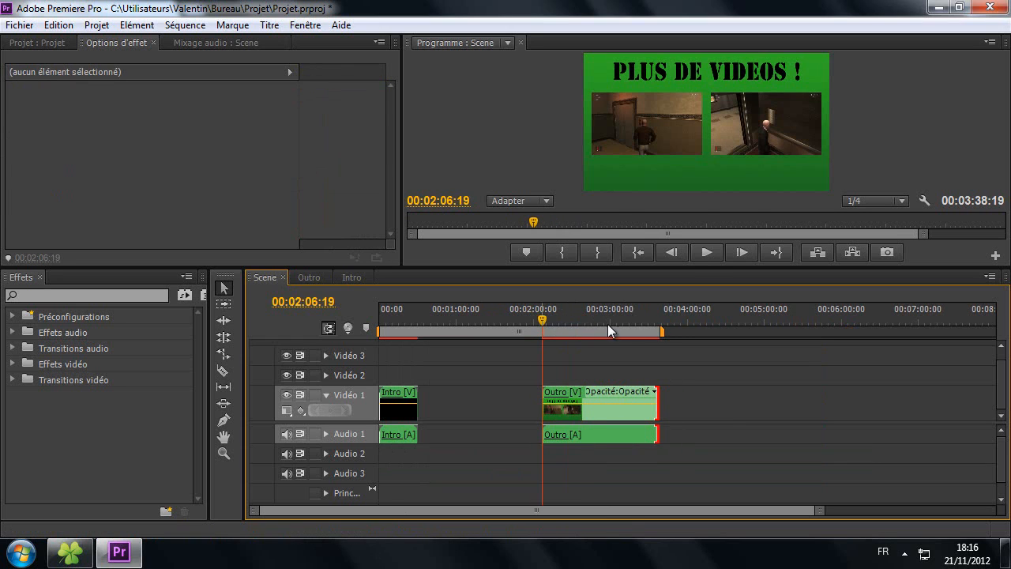
left_click(703, 259)
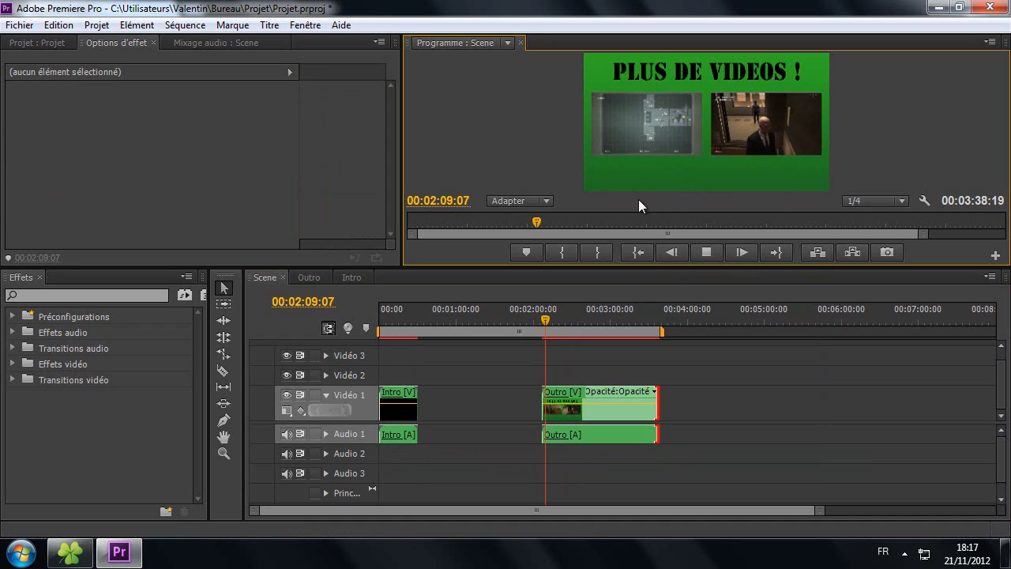
left_click(706, 252)
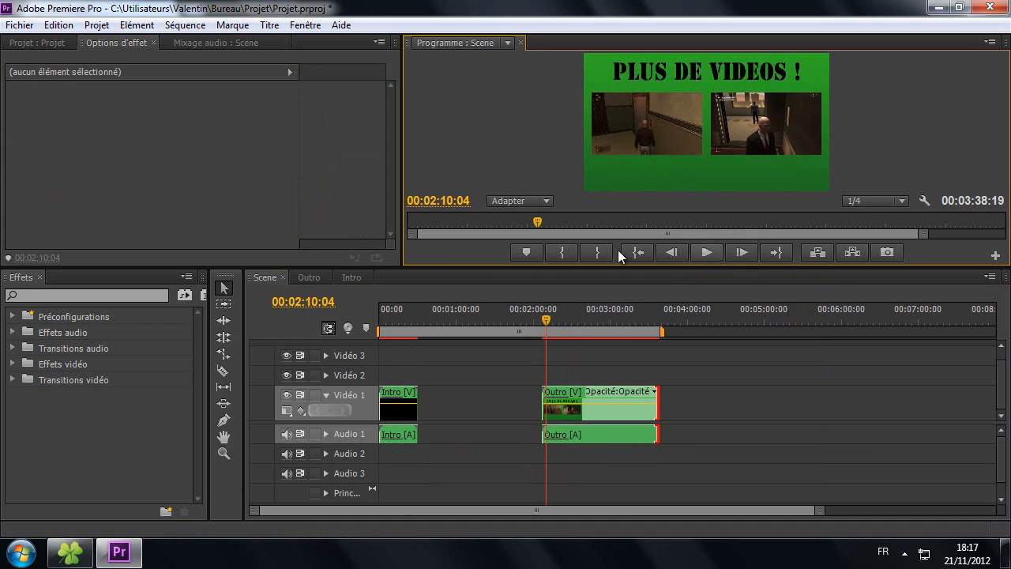
Mute the Audio 3 track in the Outro sequence and play the nested Outro in Scene to check the sound.
left_click(307, 276)
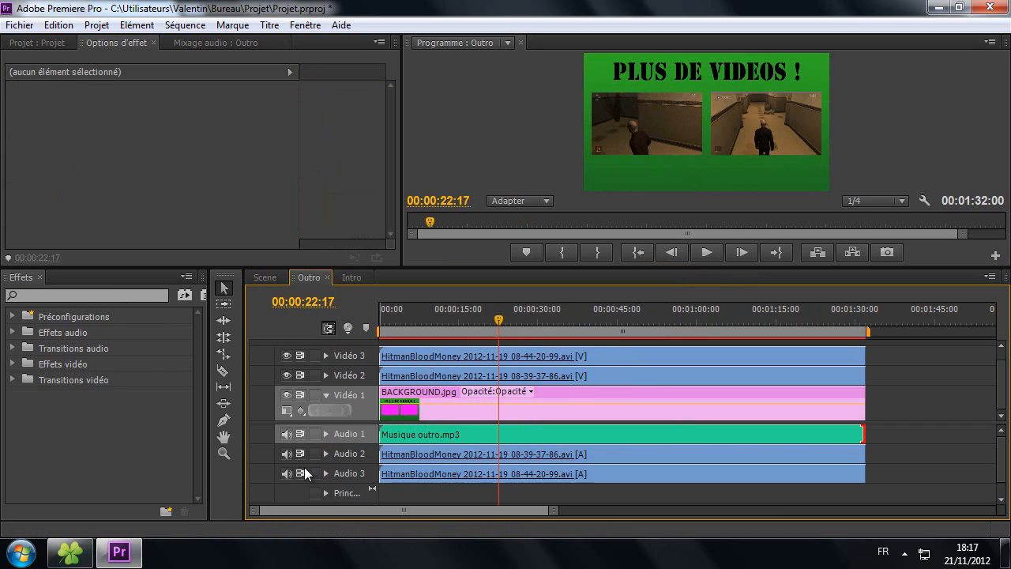
left_click(289, 473)
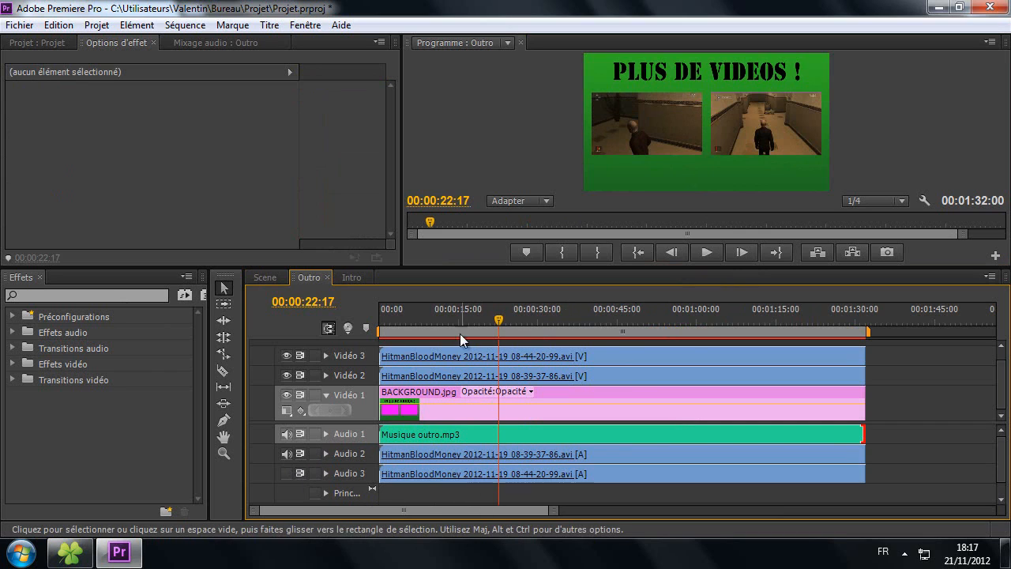
left_click(272, 278)
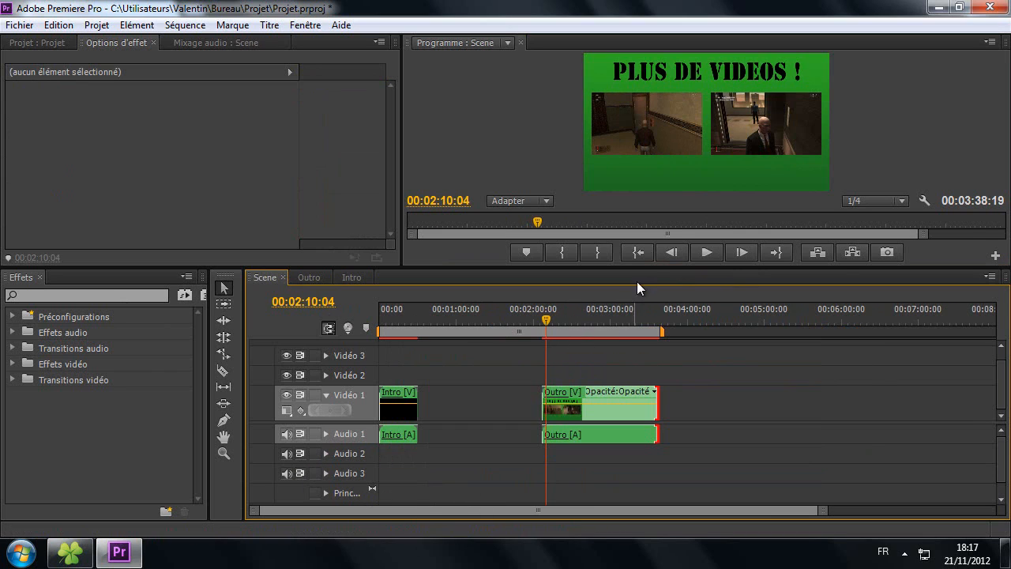
left_click(707, 252)
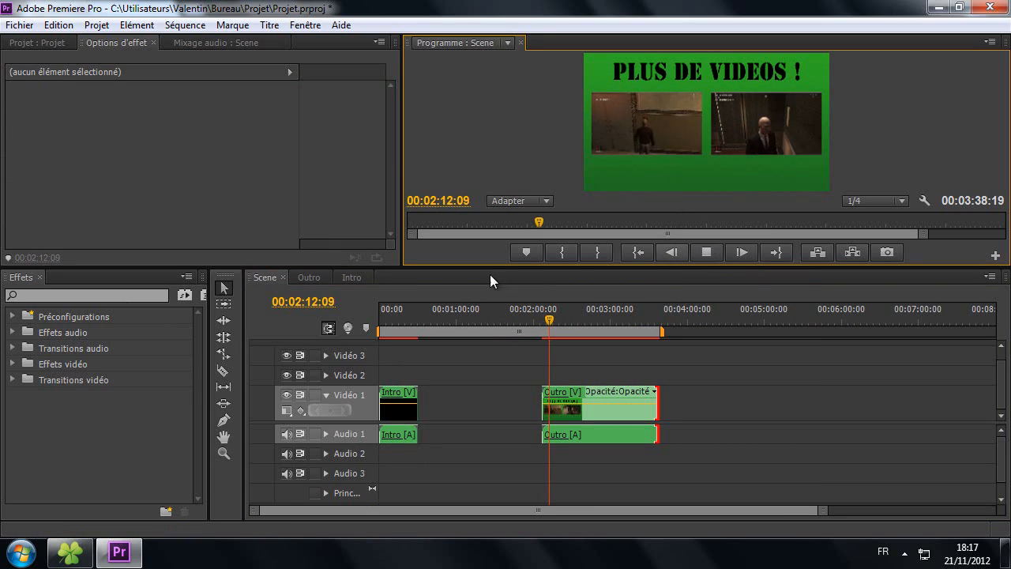
left_click(707, 252)
Show the project's media, enlarge the program preview, and move the Scene playhead to 00:02:30:19 within the nested Outro.
left_click(11, 45)
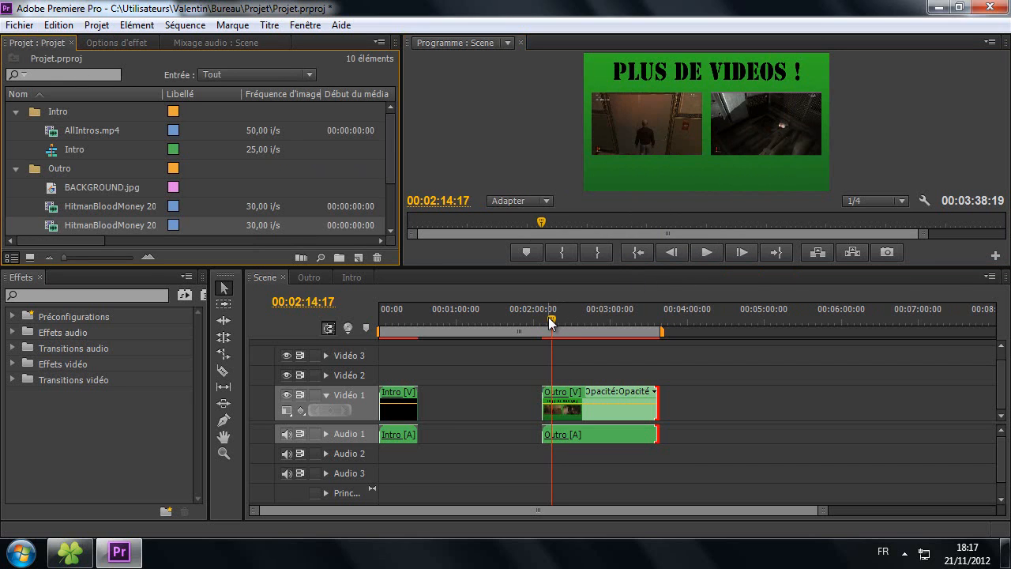
left_click_drag(551, 321, 583, 343)
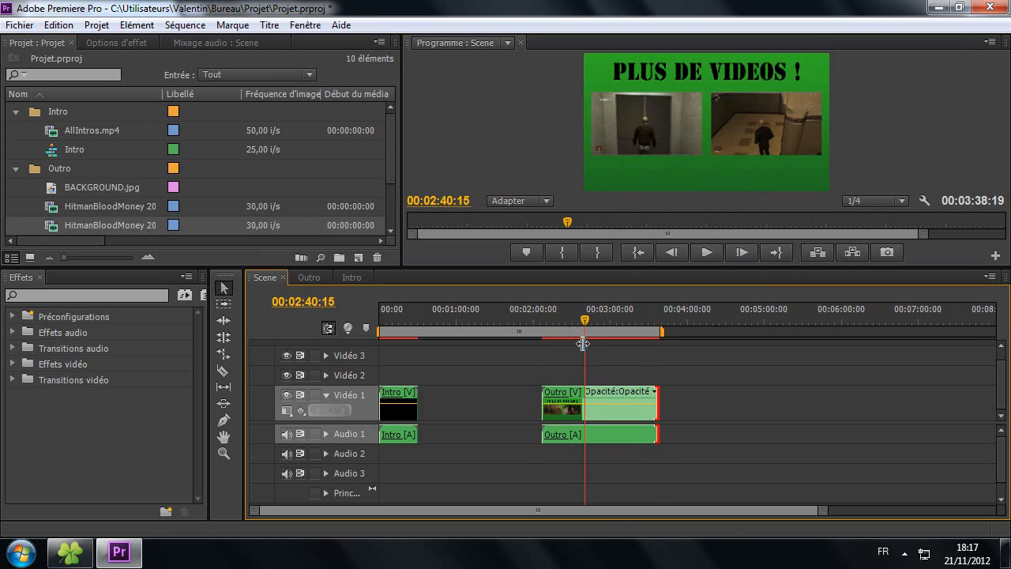
left_click_drag(669, 267, 653, 369)
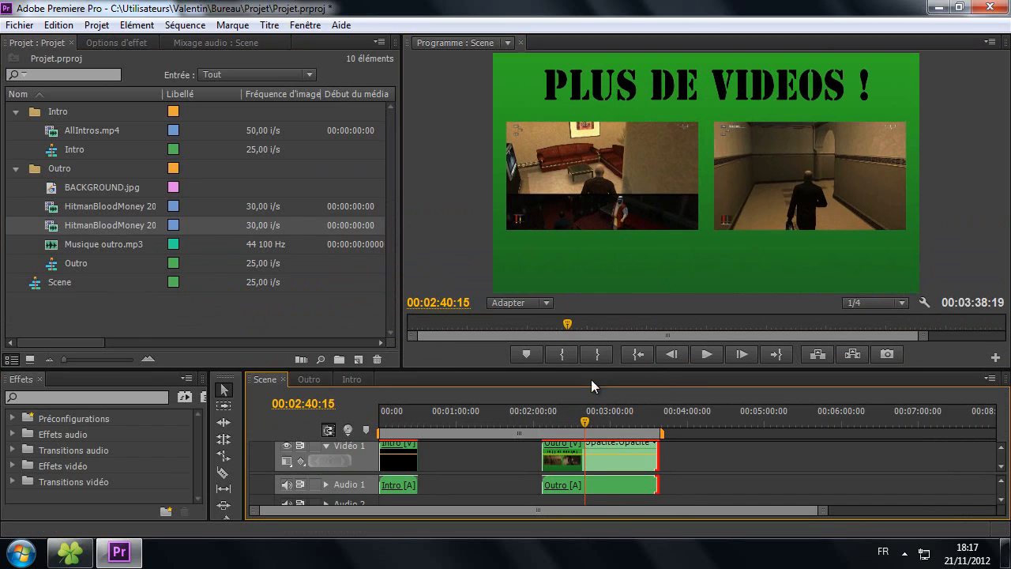
left_click(574, 416)
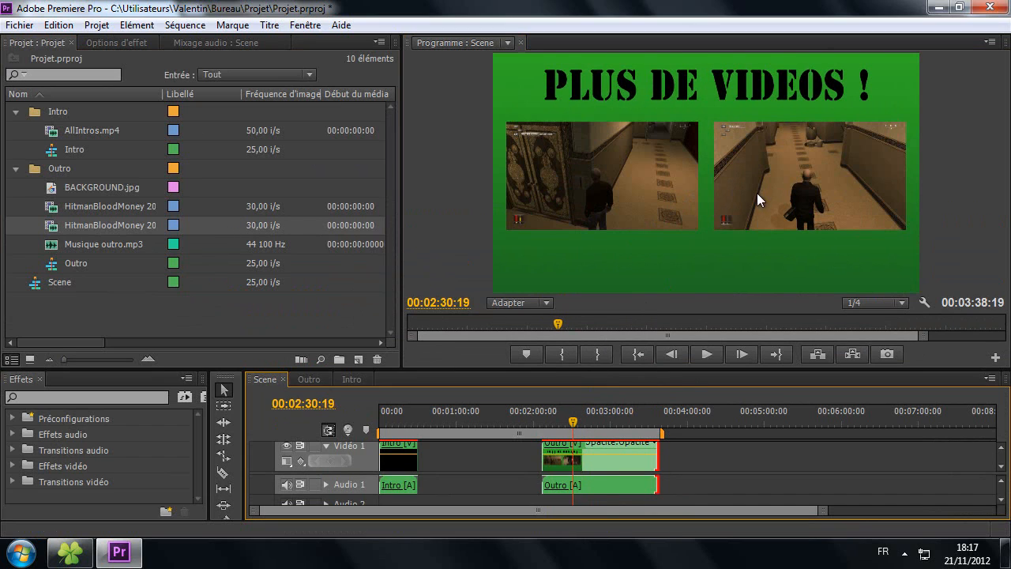
left_click(140, 206)
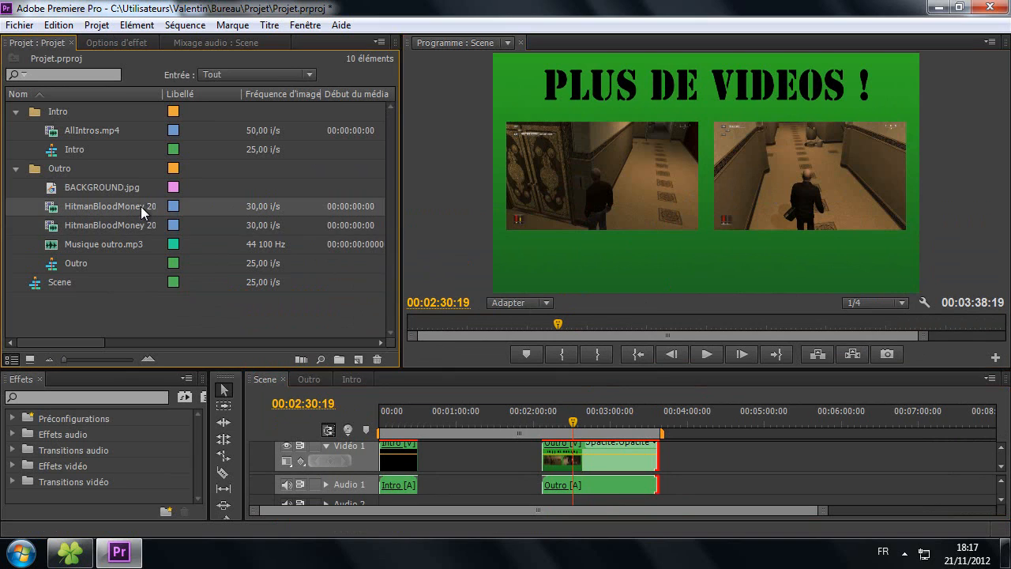
right_click(123, 212)
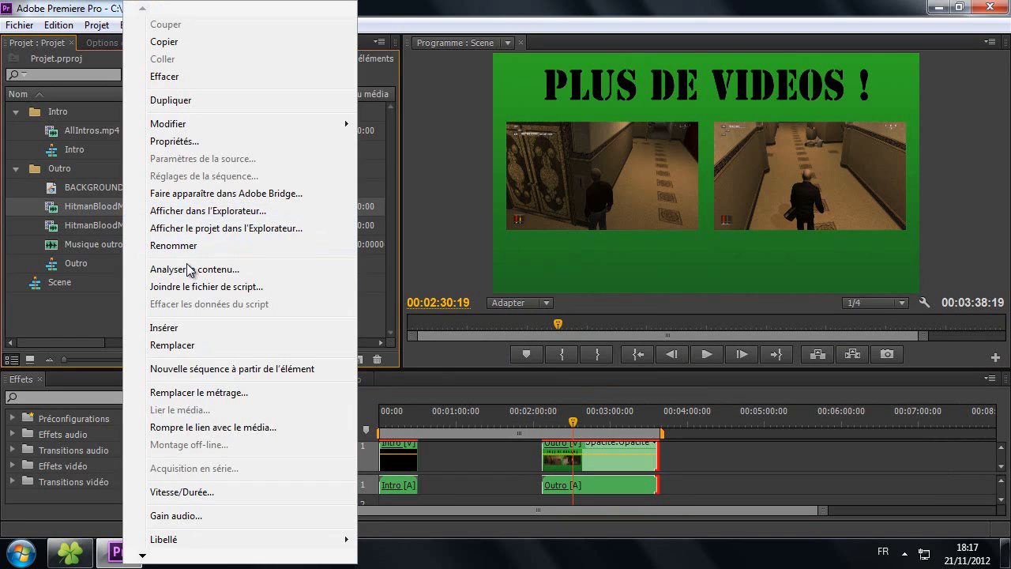
left_click(224, 393)
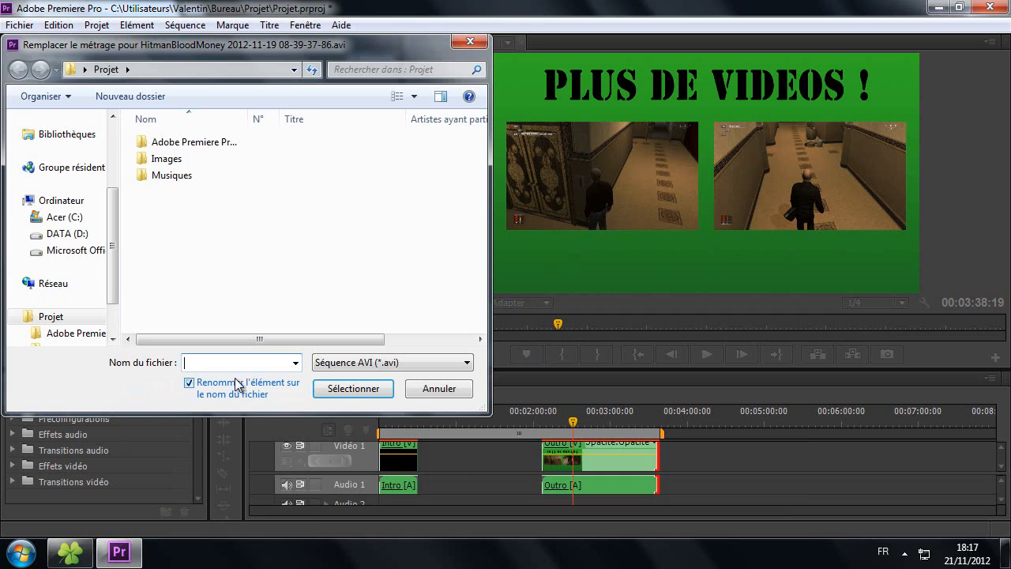
left_click(76, 235)
left_click_drag(478, 155, 473, 172)
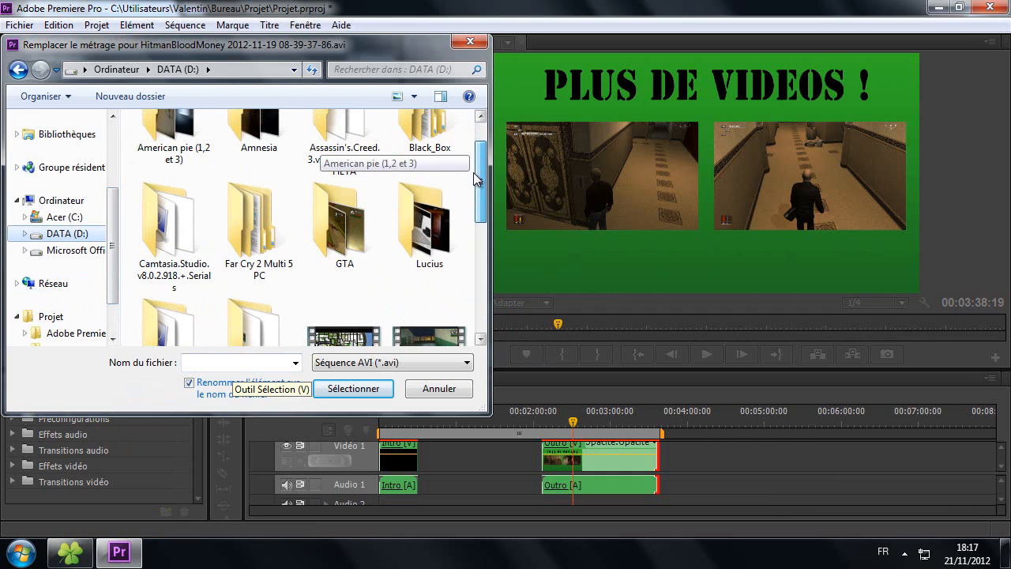
double_click(427, 227)
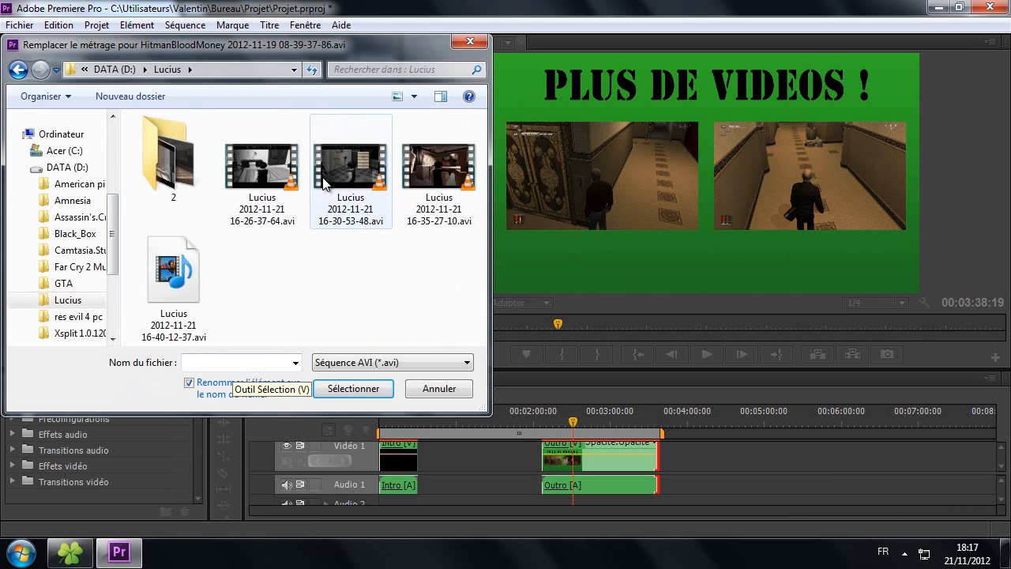
left_click(368, 178)
double_click(366, 171)
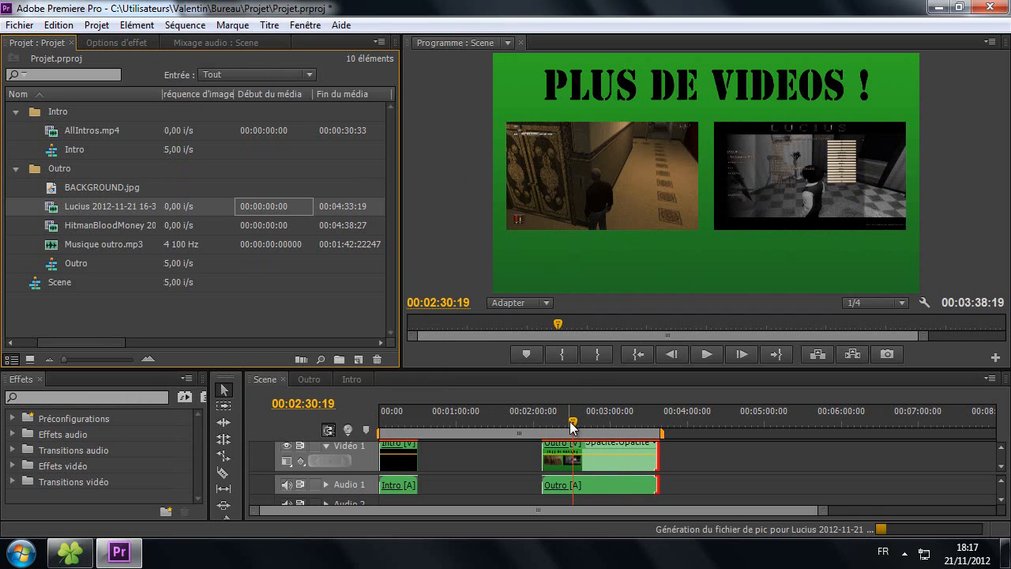
Scrub the nested Outro to about 00:03:29 to check the replaced clip, and return to the gap after the Intro.
left_click_drag(570, 421, 647, 424)
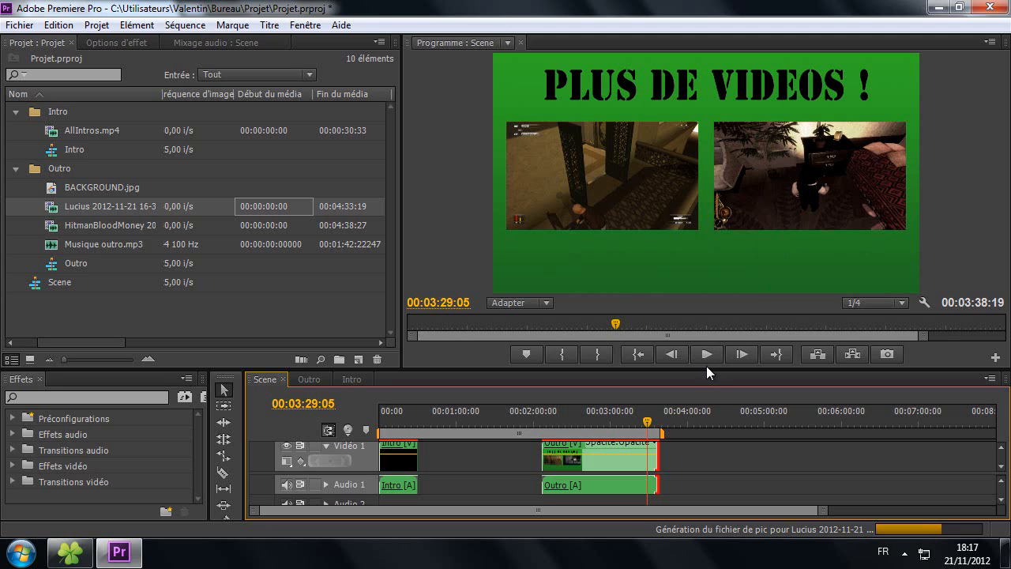
left_click_drag(706, 368, 695, 320)
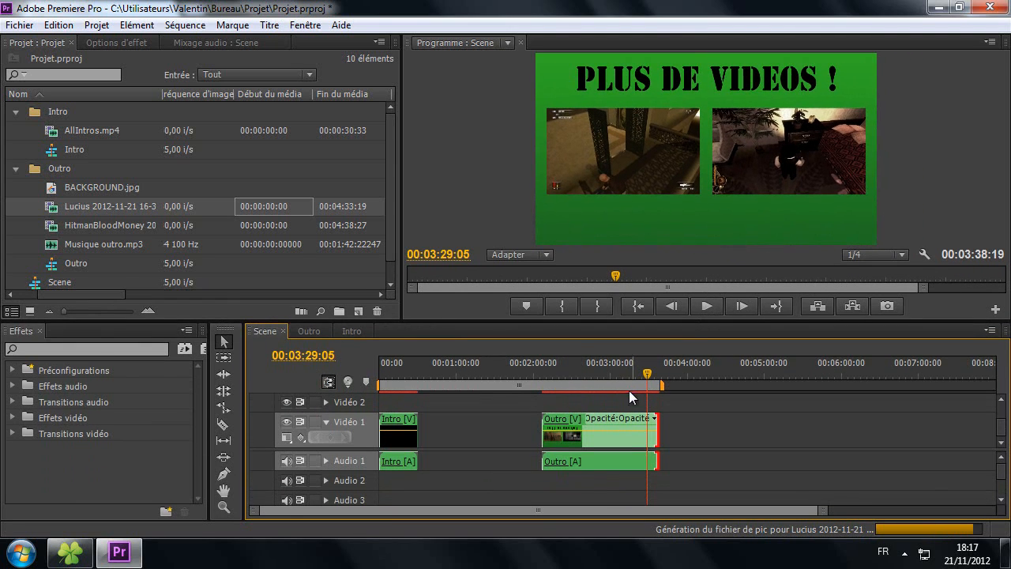
left_click_drag(647, 375, 438, 427)
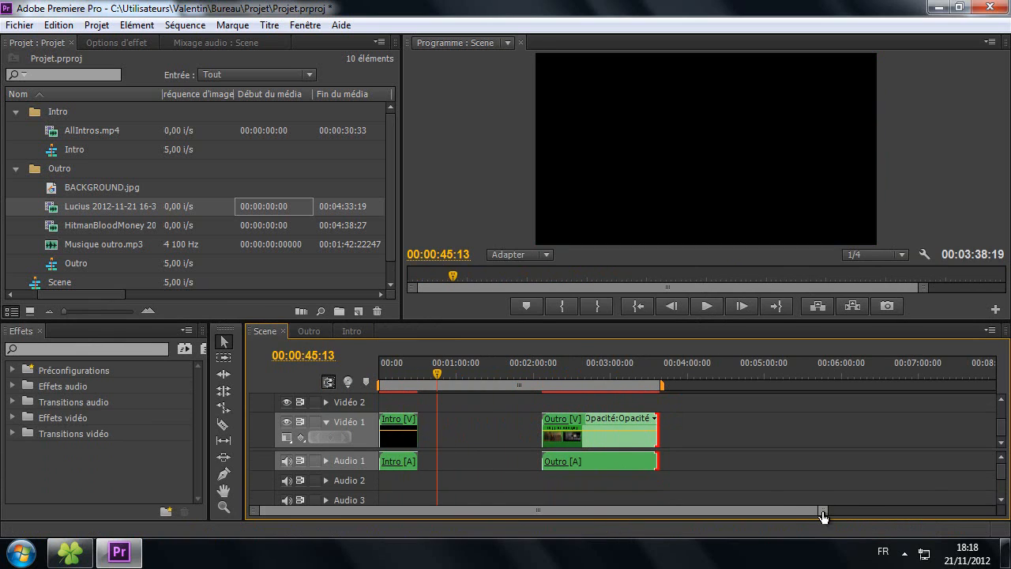
Move the nested Outro clip in the Scene sequence so it ends at about 00:13:00:07, and save the project.
left_click_drag(822, 517, 986, 515)
left_click_drag(499, 418, 991, 440)
left_click_drag(401, 376, 878, 378)
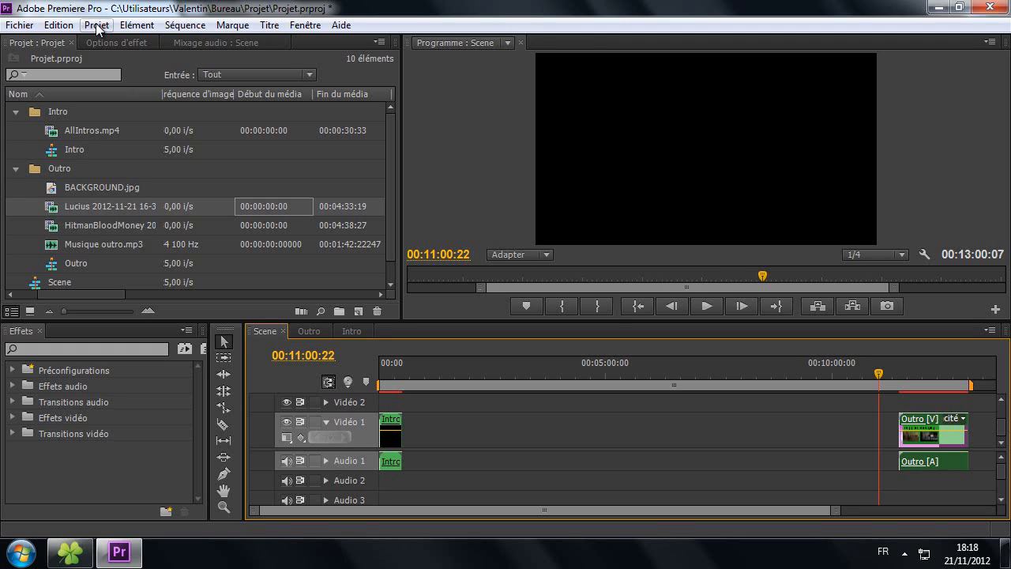
key("ctrl+s")
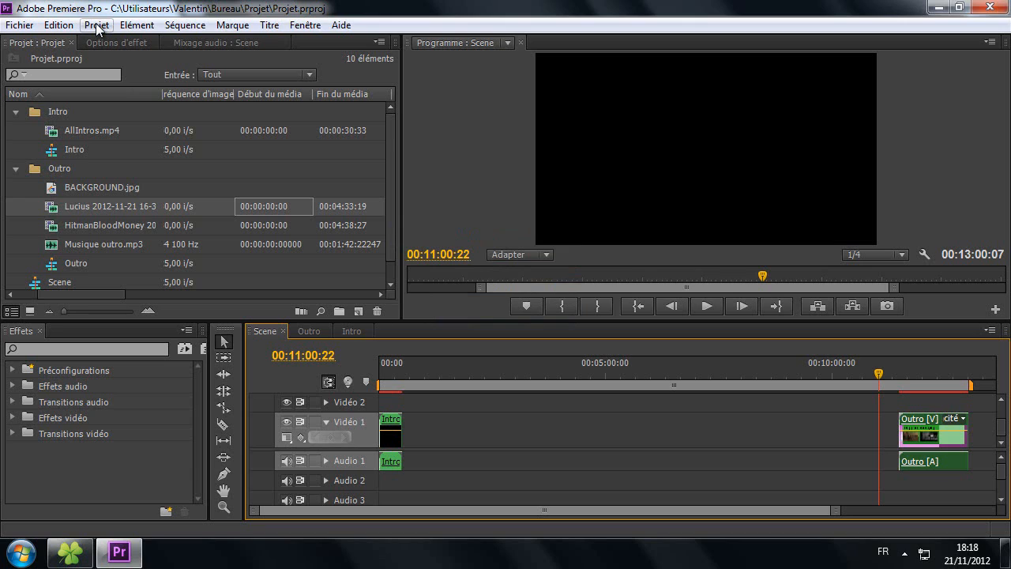